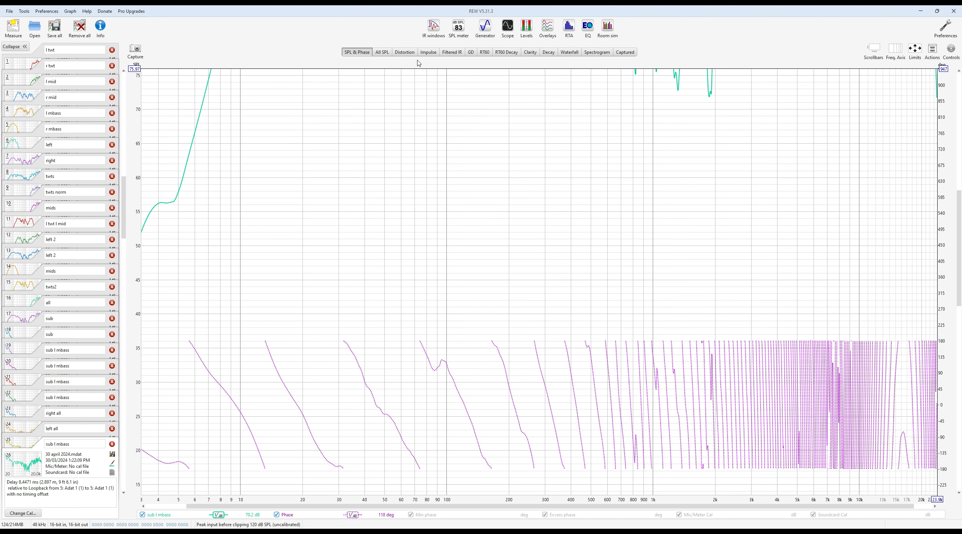
# - Remove all loaded measurements from the session and confirm their removal
pyautogui.click(79, 27)
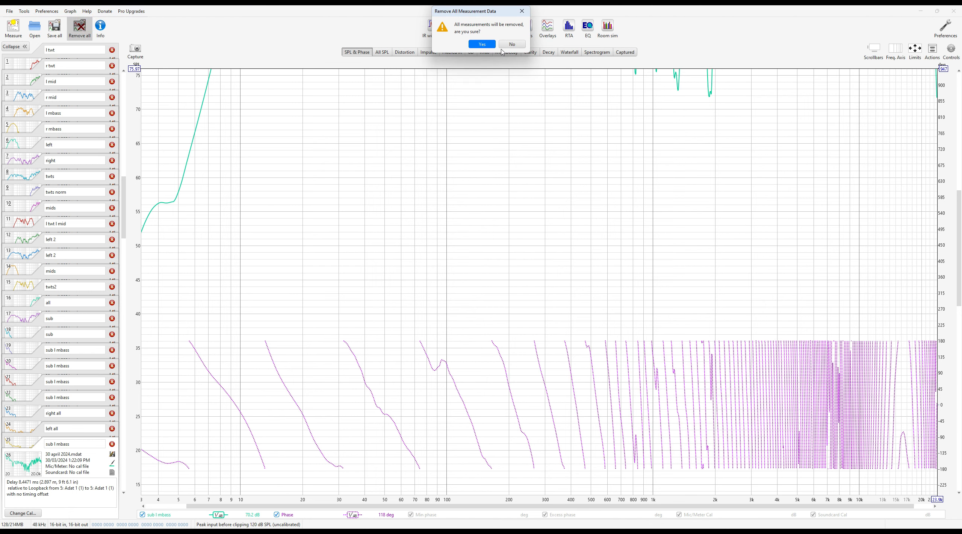
pyautogui.click(484, 48)
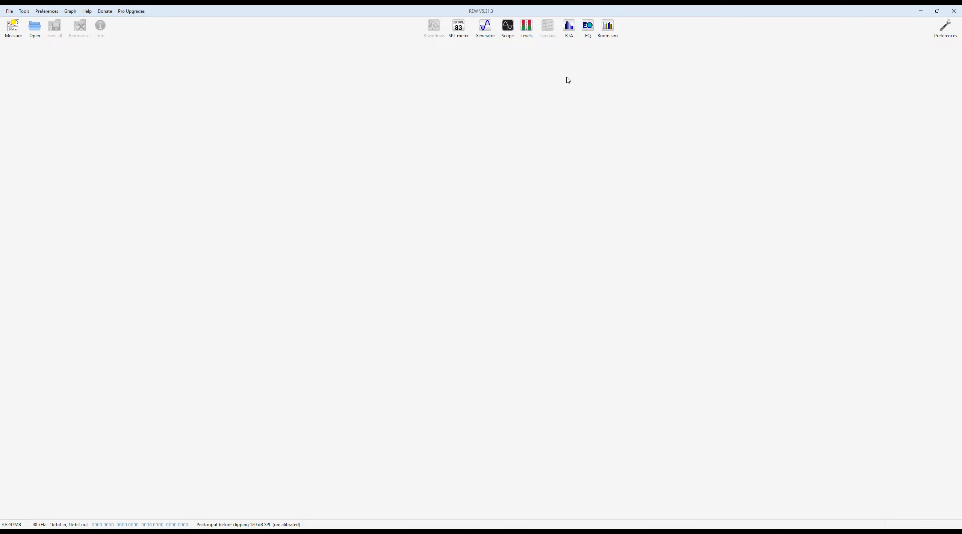
# - Run the RTA briefly on the live input and save its current spectrum as a measurement
pyautogui.click(569, 30)
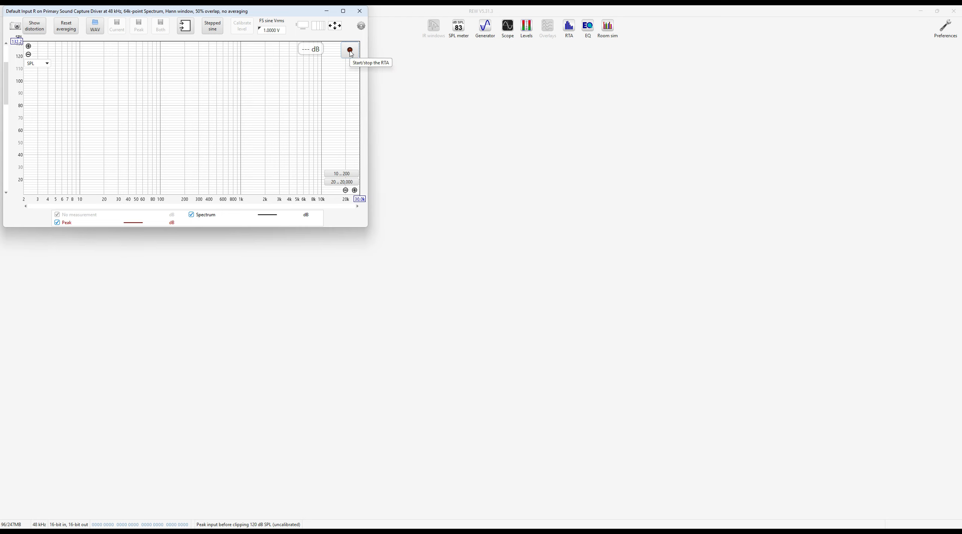
pyautogui.click(350, 51)
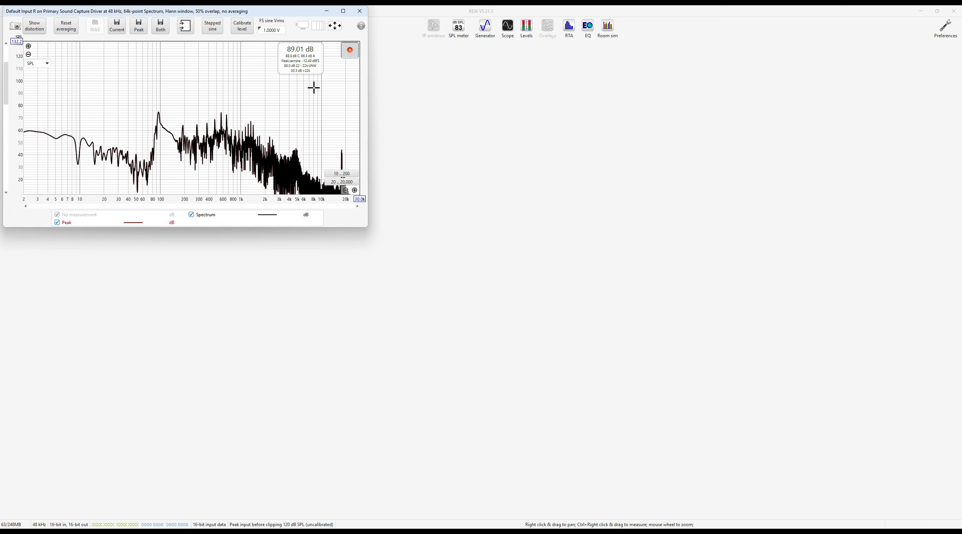
pyautogui.click(350, 50)
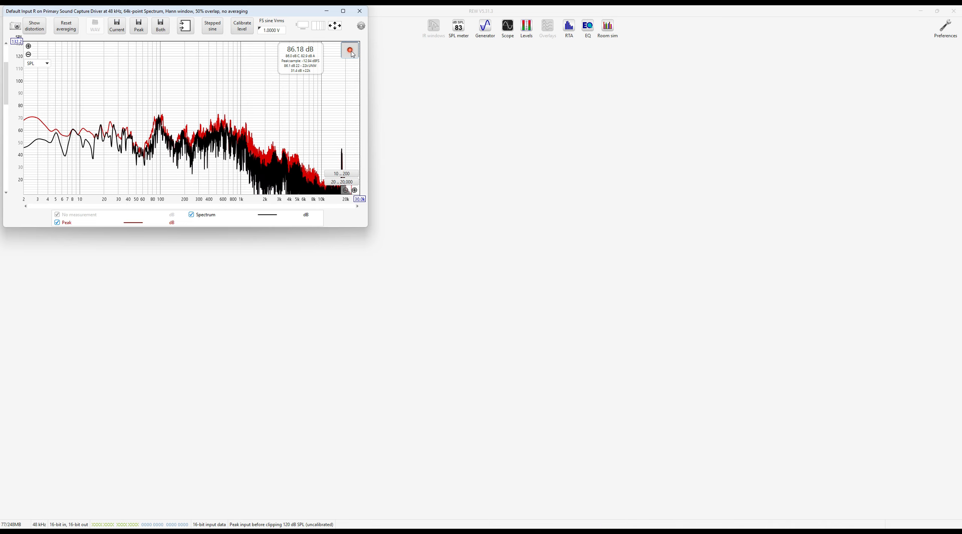
pyautogui.click(117, 31)
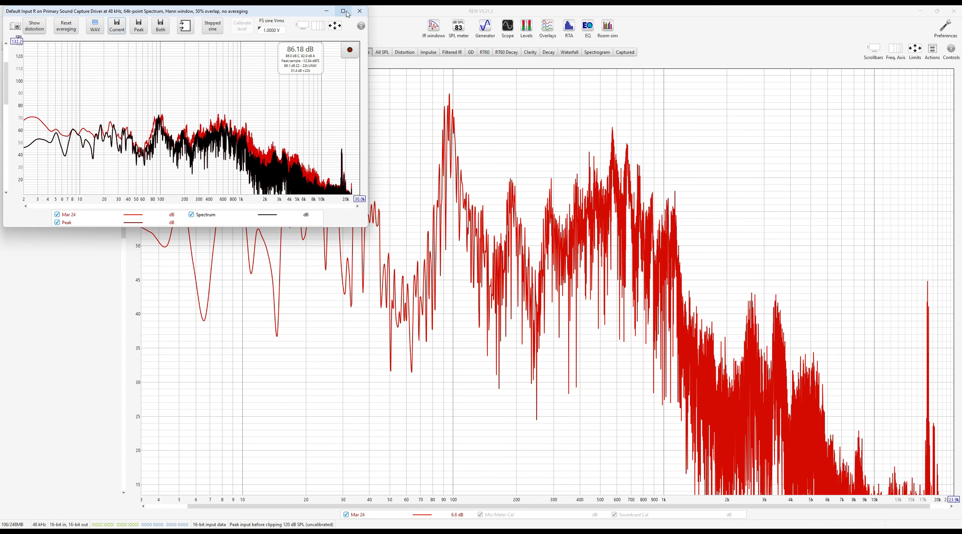
pyautogui.click(358, 11)
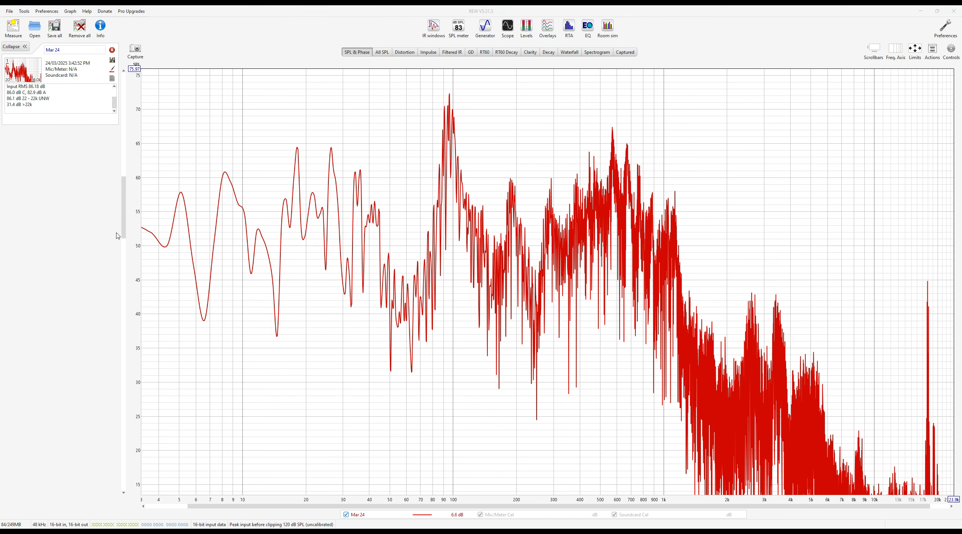
# - Look over the file commands, then examine the signal generator's pink noise settings and close it
pyautogui.click(10, 11)
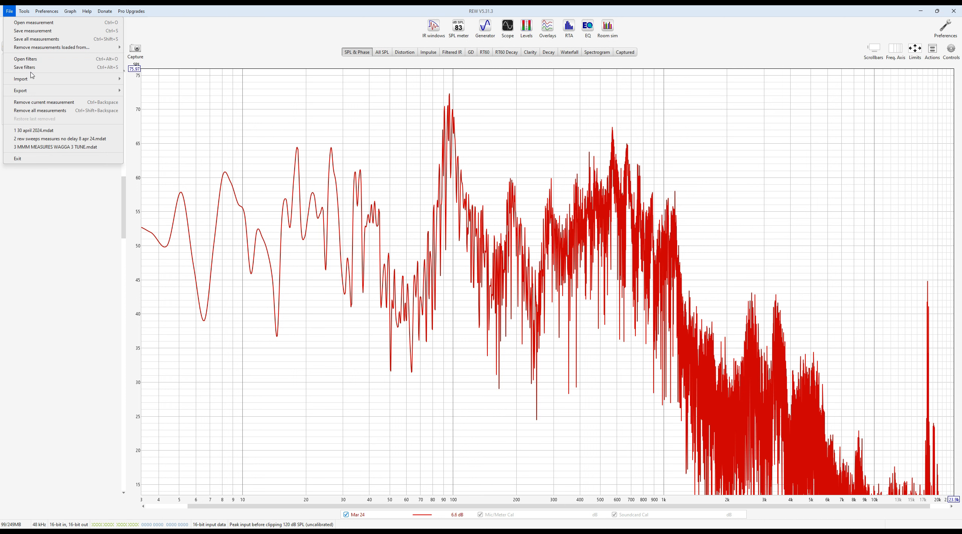
pyautogui.moveTo(33, 85)
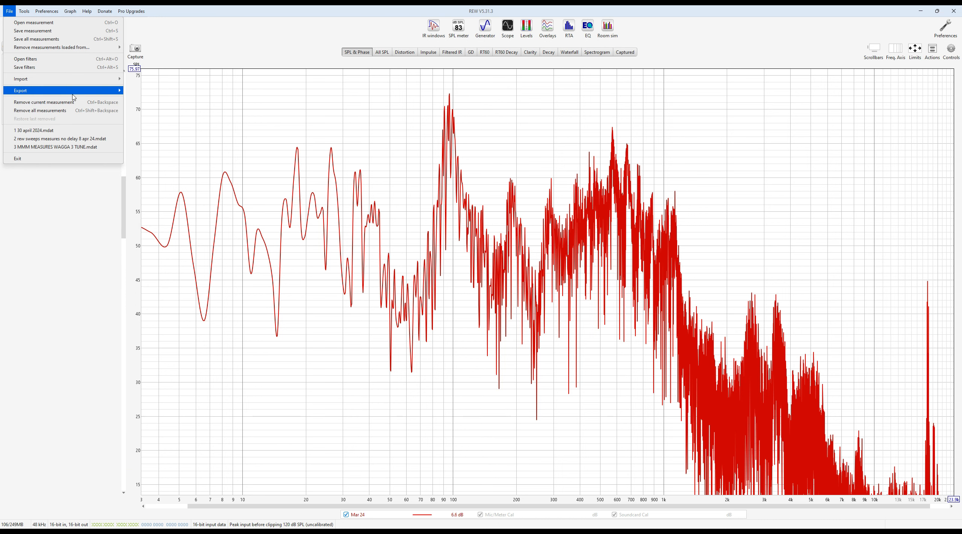
pyautogui.moveTo(42, 15)
pyautogui.moveTo(12, 14)
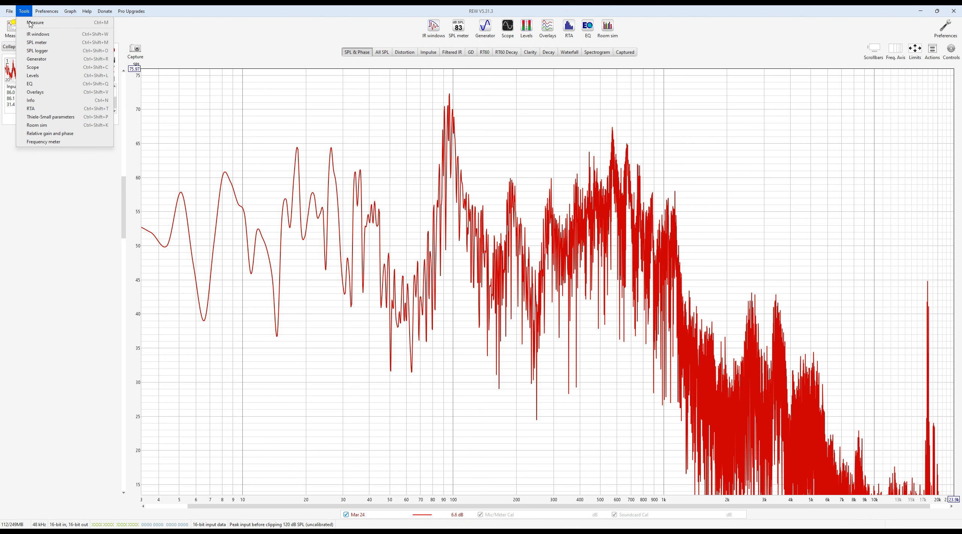
pyautogui.click(36, 59)
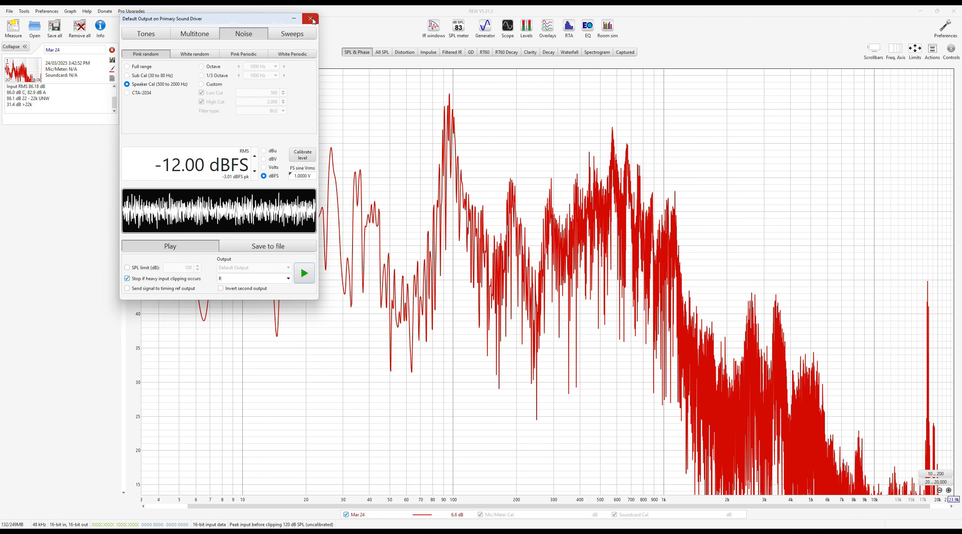
pyautogui.click(311, 18)
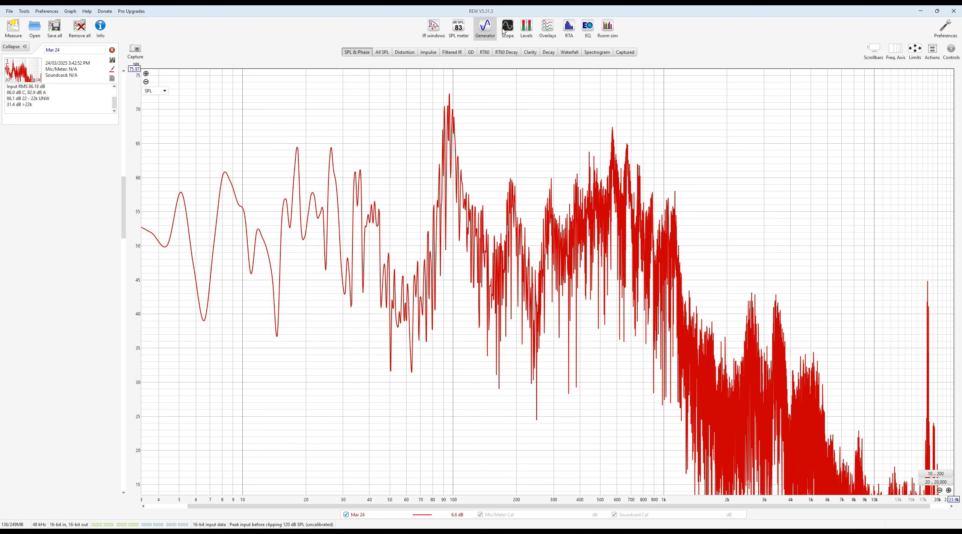
# - Examine the soundcard preferences, including input and output devices, sample rate and level meters, and close them
pyautogui.click(24, 11)
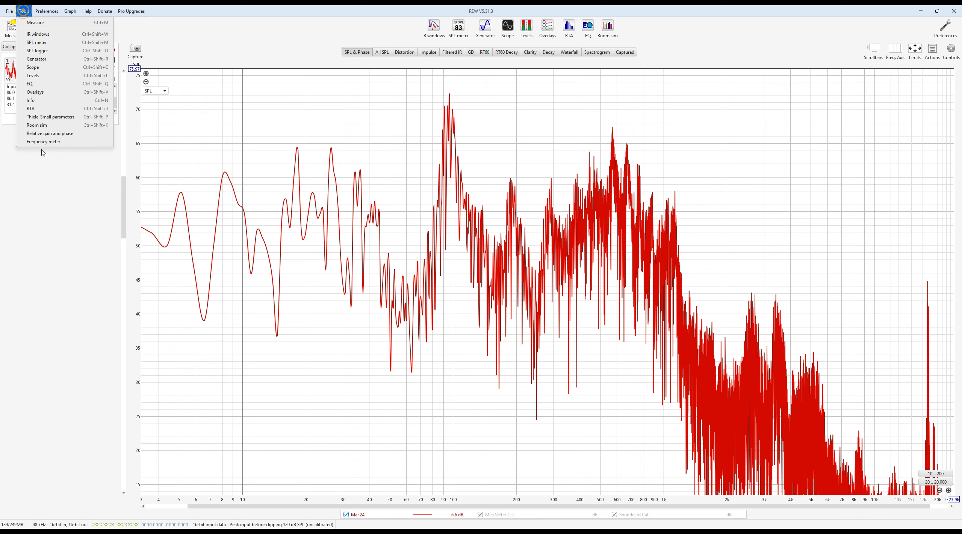
pyautogui.click(225, 44)
pyautogui.click(49, 12)
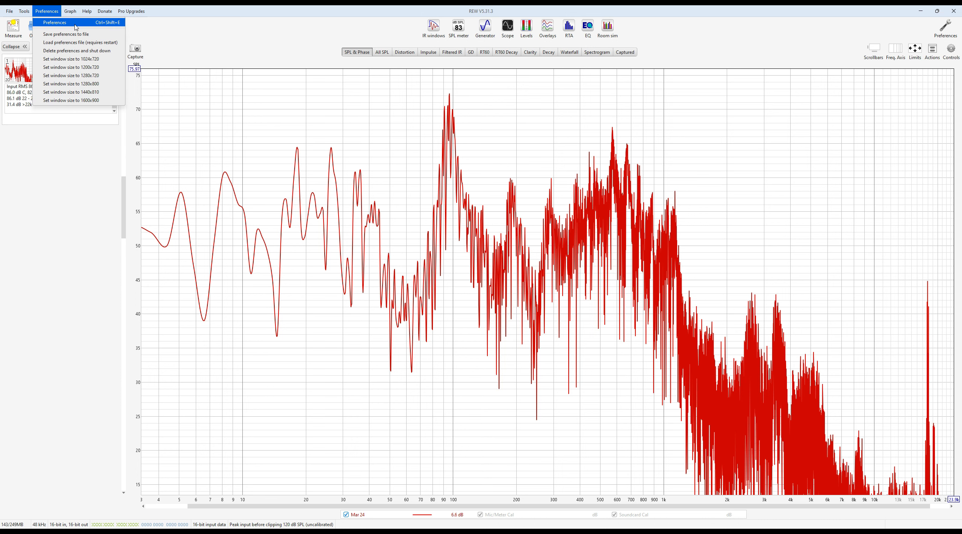
pyautogui.click(63, 25)
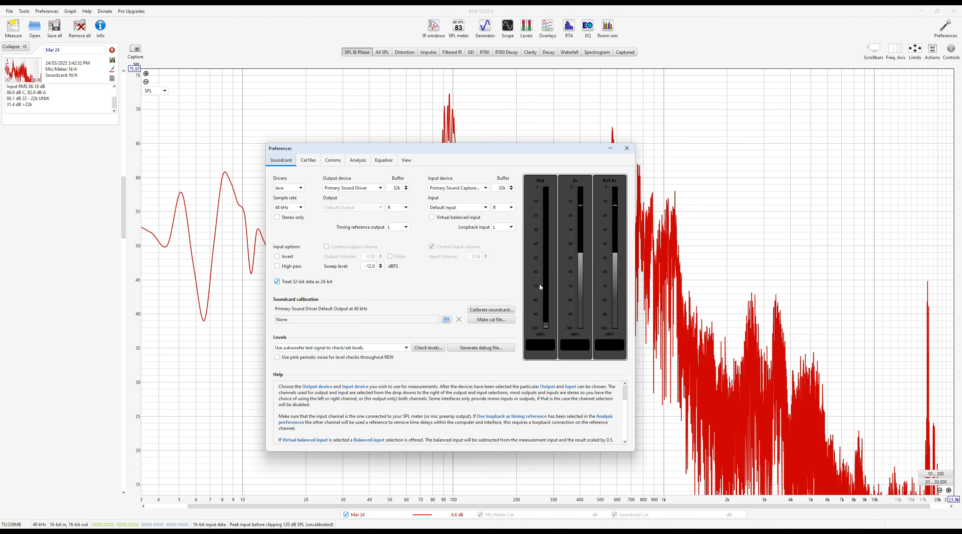
pyautogui.click(627, 148)
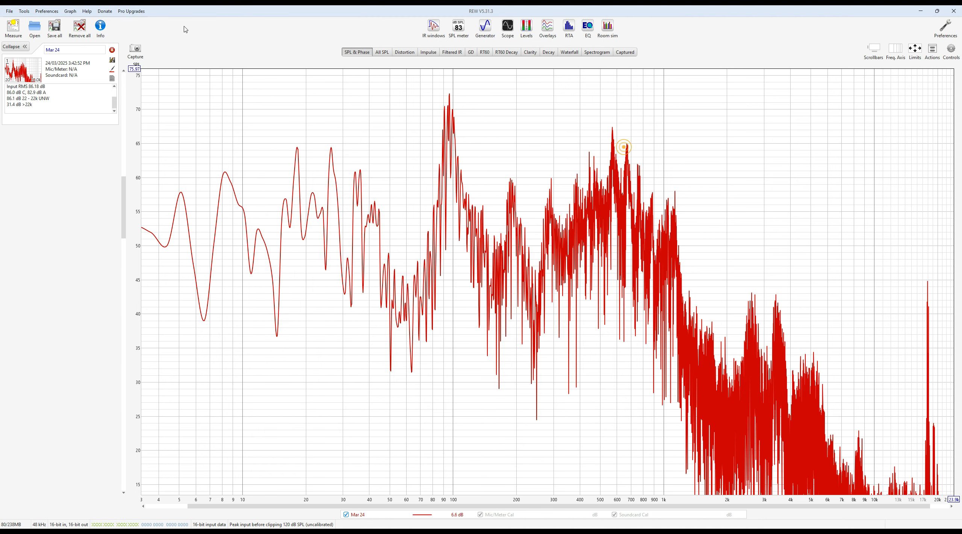
pyautogui.click(39, 11)
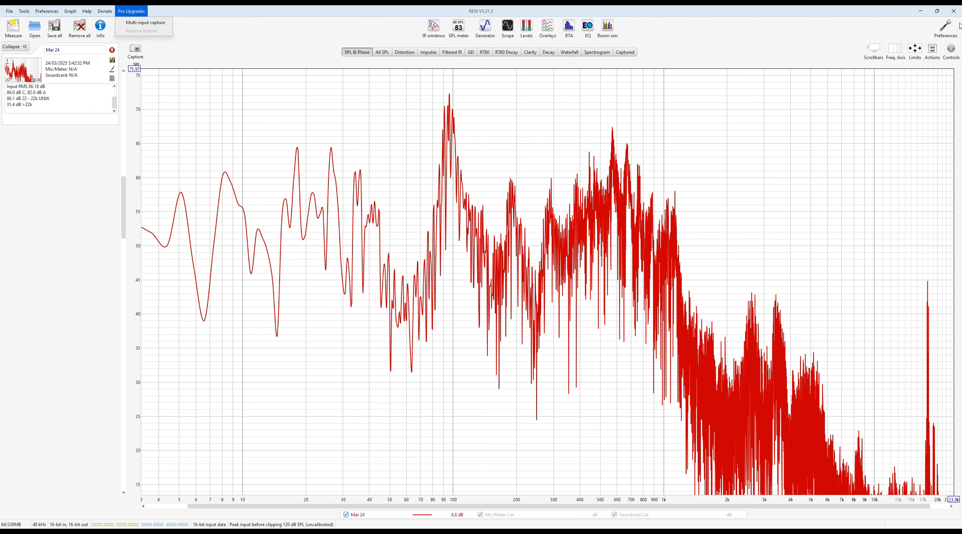
pyautogui.click(946, 29)
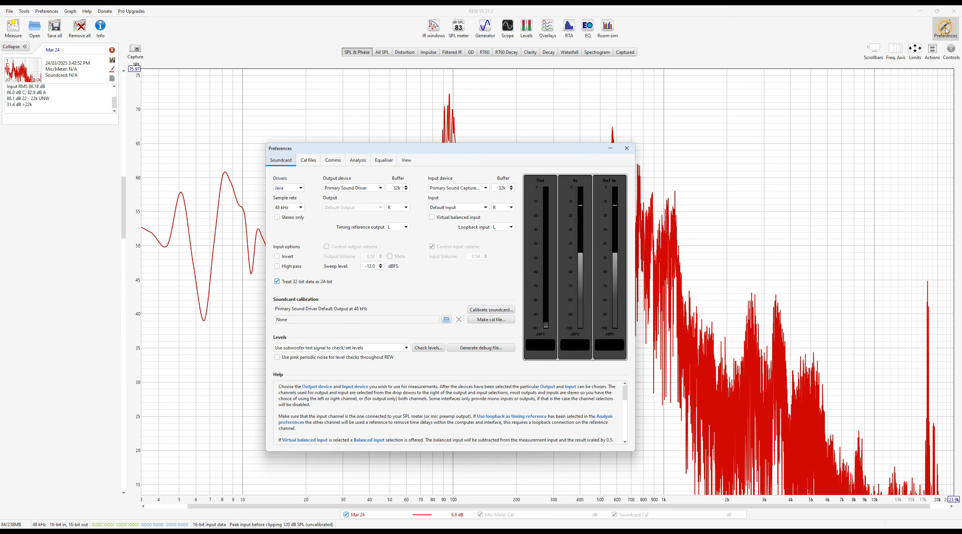
pyautogui.click(627, 148)
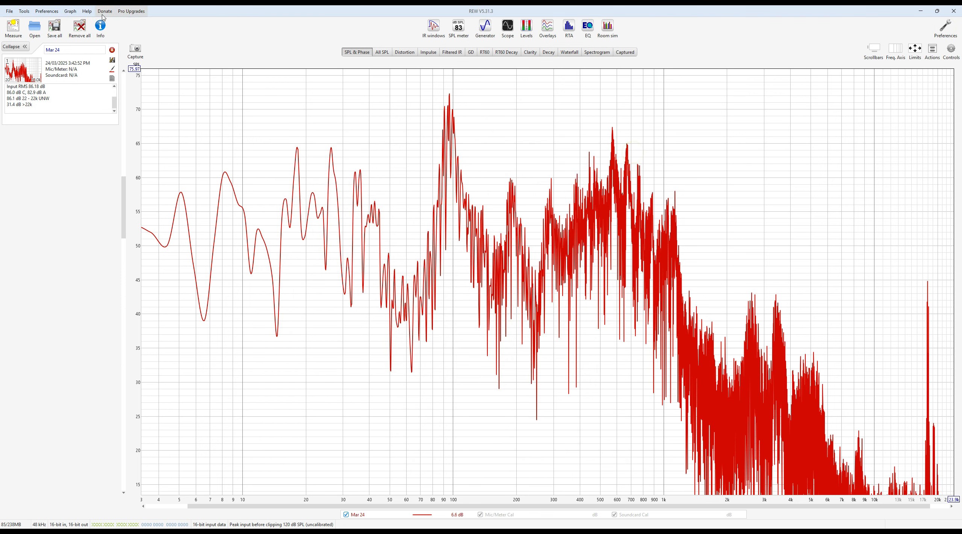
# - Fit the SPL graph to the captured measurement's data
pyautogui.click(45, 11)
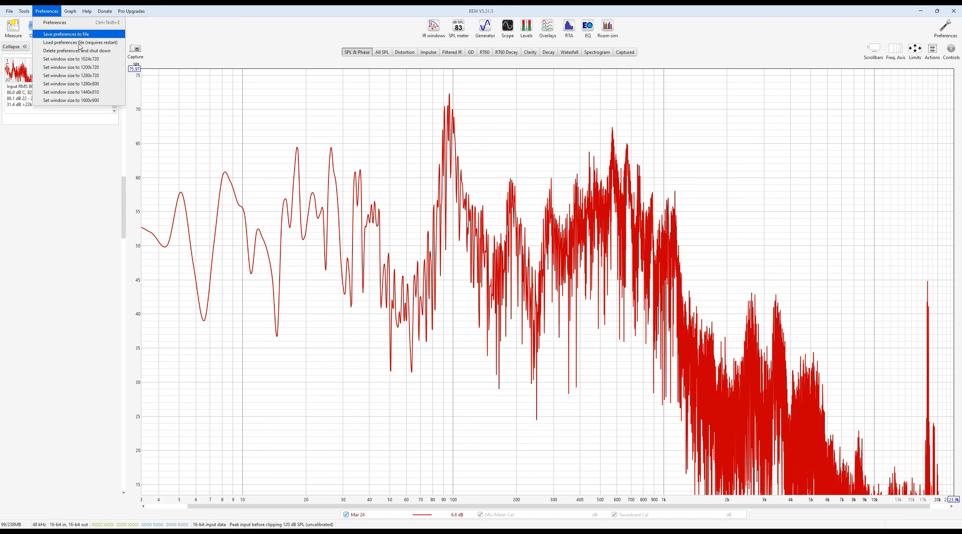
pyautogui.press('Right')
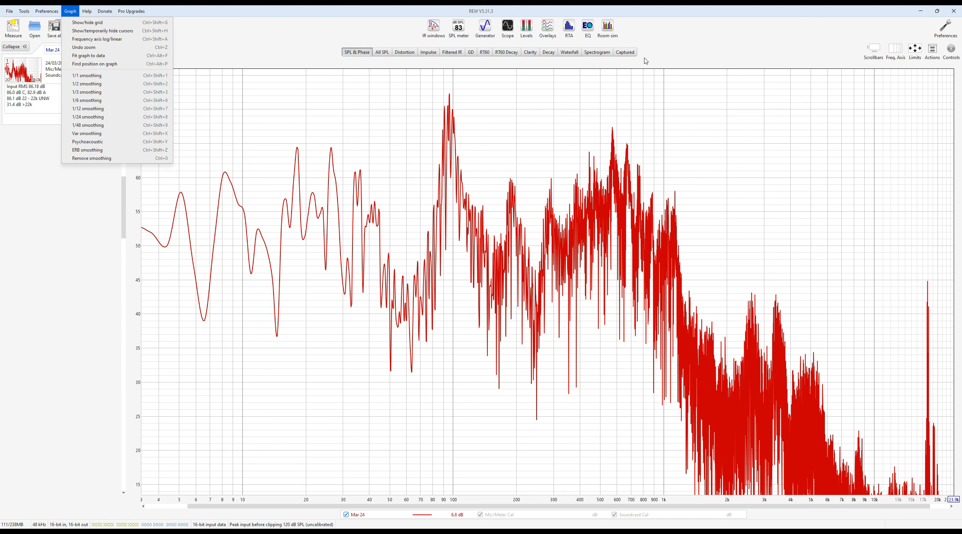
pyautogui.click(96, 59)
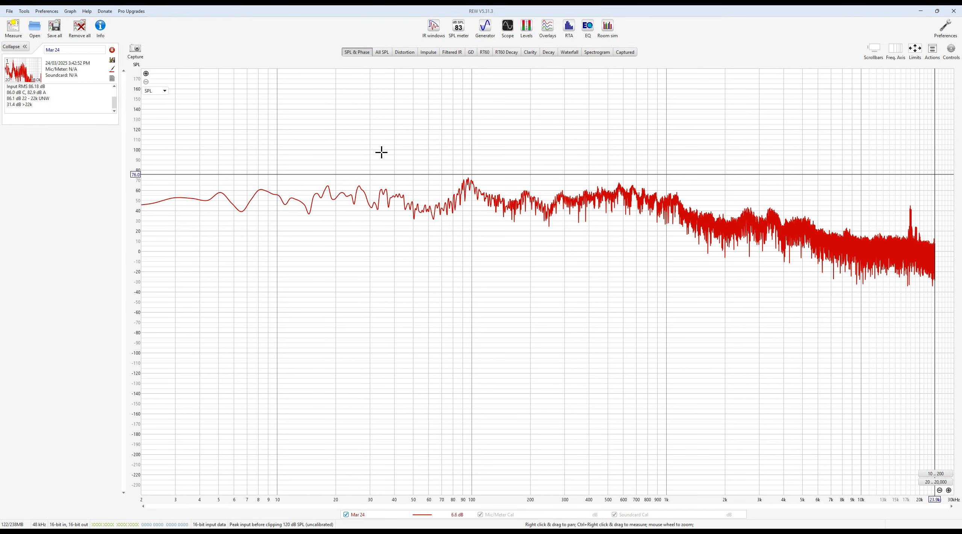
pyautogui.click(70, 11)
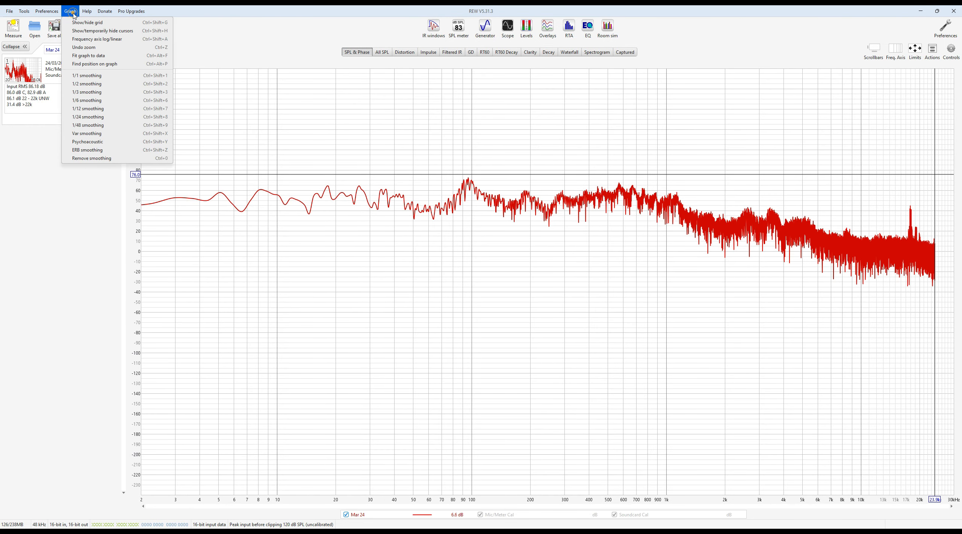
pyautogui.click(84, 56)
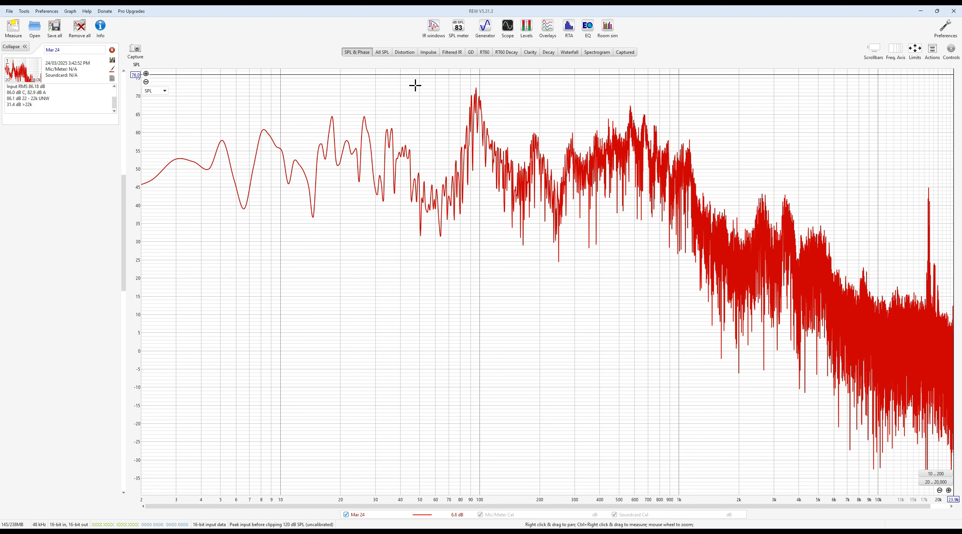
# - Try 1/6 smoothing on the captured trace, compare it with 1/48 smoothing, and return to 1/6
pyautogui.click(72, 12)
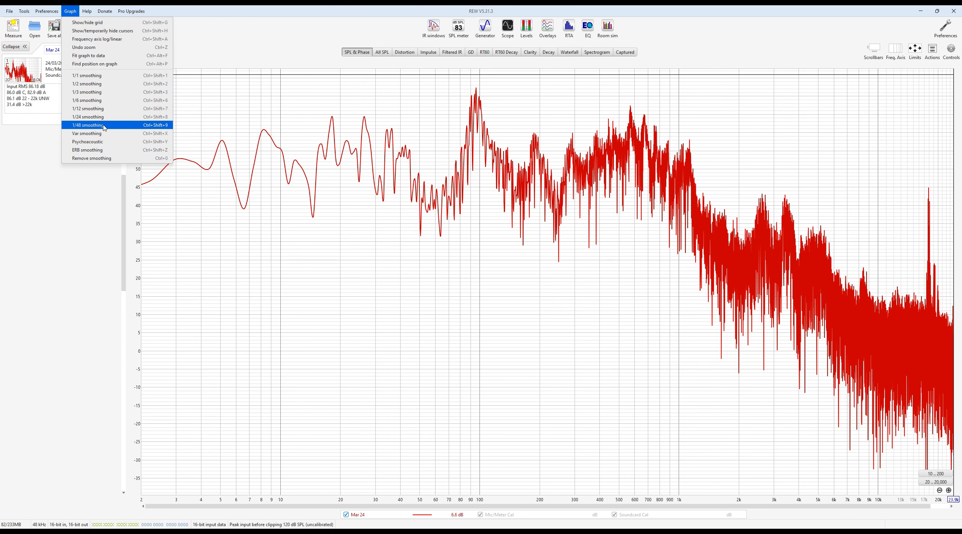
pyautogui.click(103, 103)
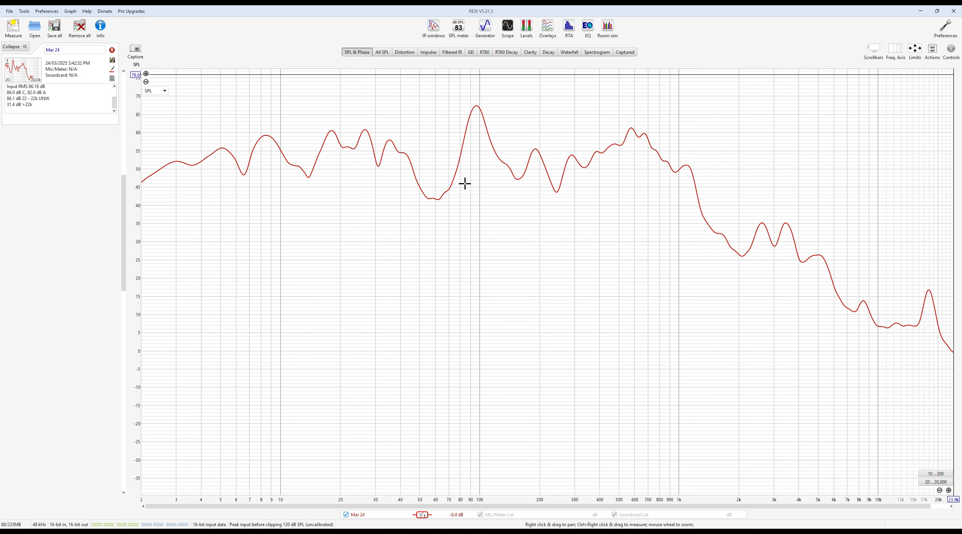
pyautogui.click(70, 13)
pyautogui.click(95, 127)
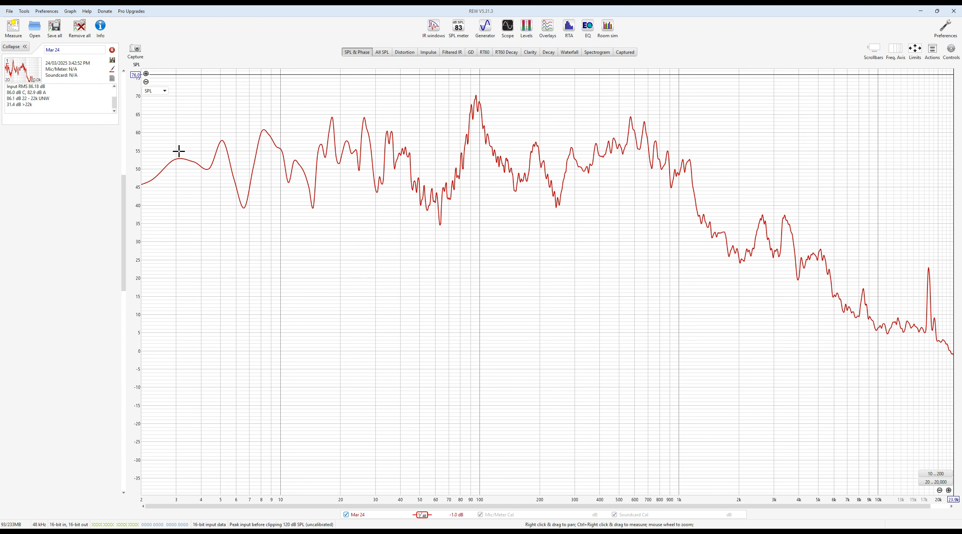
pyautogui.click(70, 11)
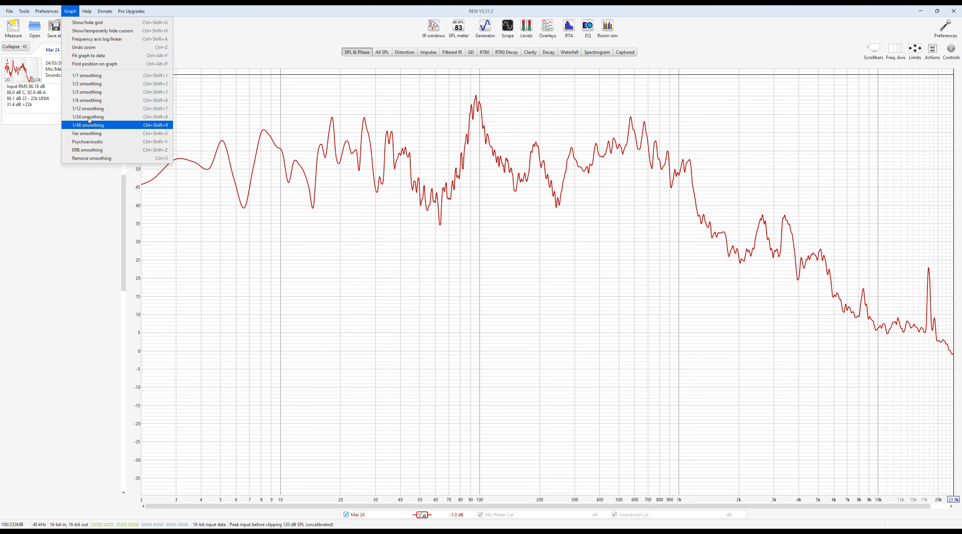
pyautogui.click(94, 100)
# - Try 1/3, 1/24 and 1/48 smoothing in turn on the captured trace
pyautogui.click(75, 12)
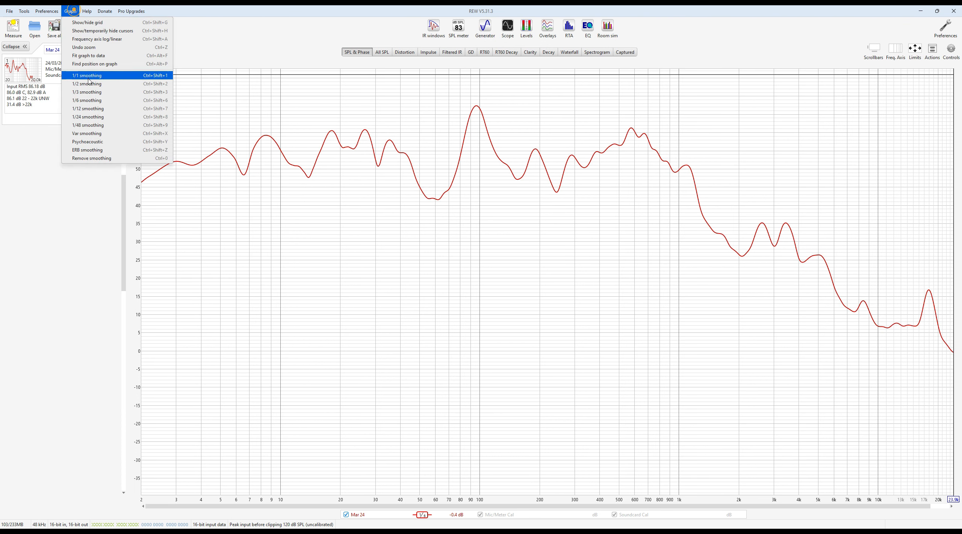
pyautogui.click(93, 91)
pyautogui.click(73, 13)
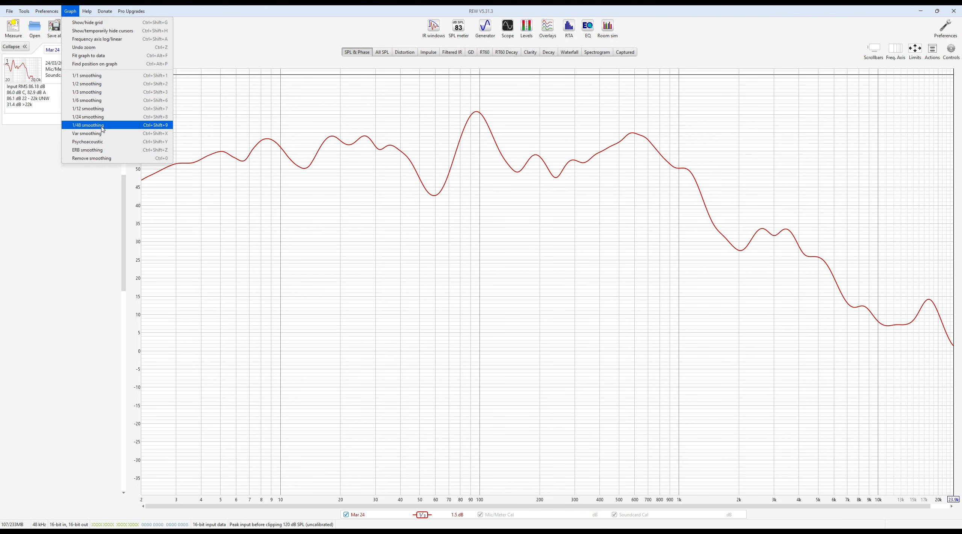
pyautogui.click(90, 116)
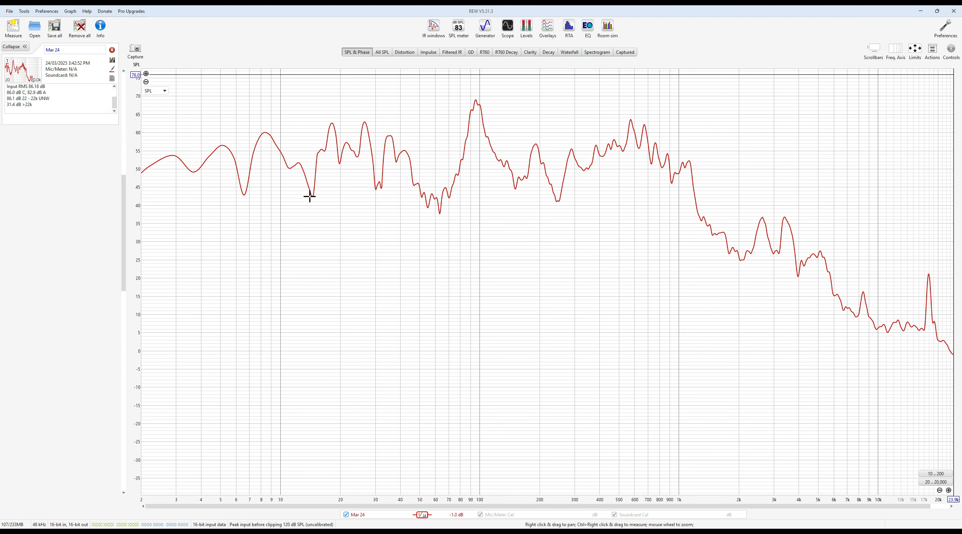
pyautogui.click(70, 11)
pyautogui.click(90, 123)
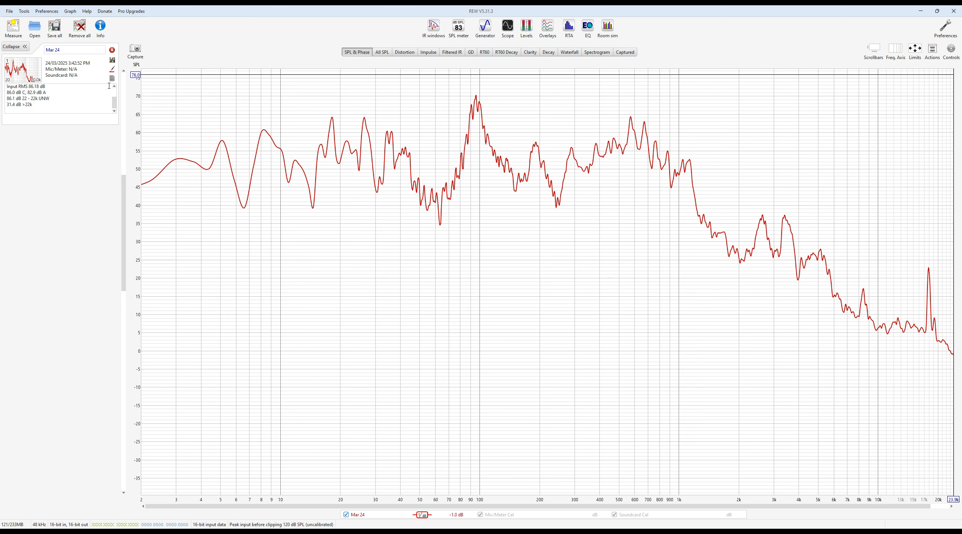
# - Remove the smoothing from the captured trace
pyautogui.click(71, 10)
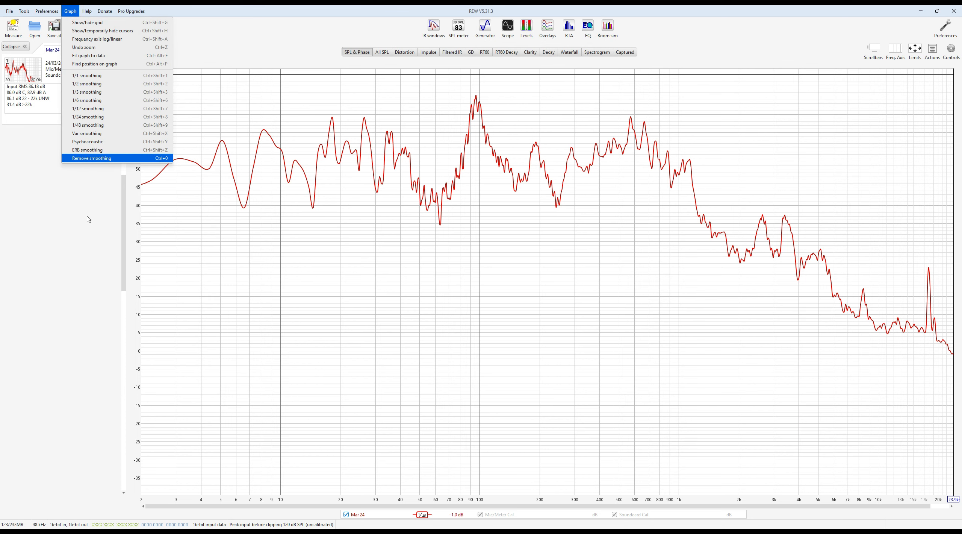
pyautogui.click(257, 46)
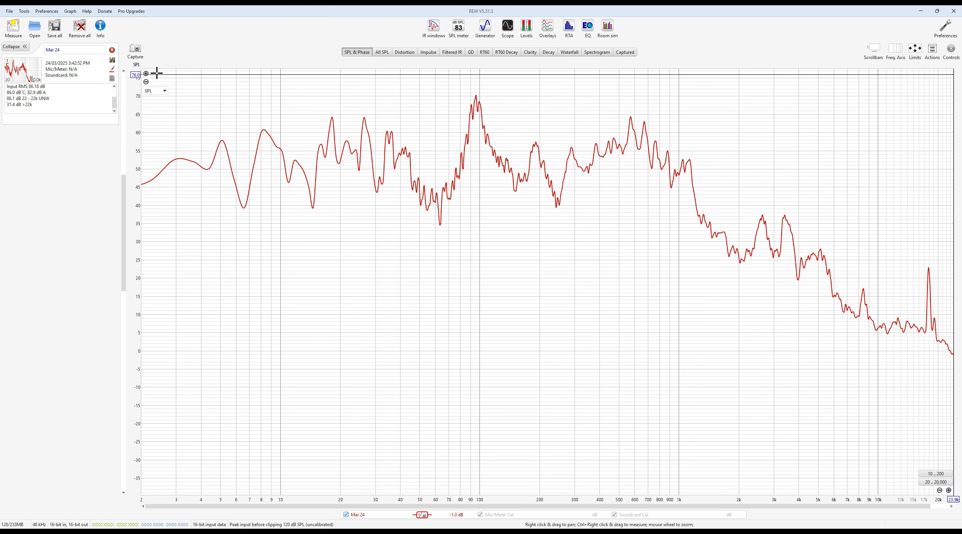
pyautogui.click(70, 11)
pyautogui.click(87, 158)
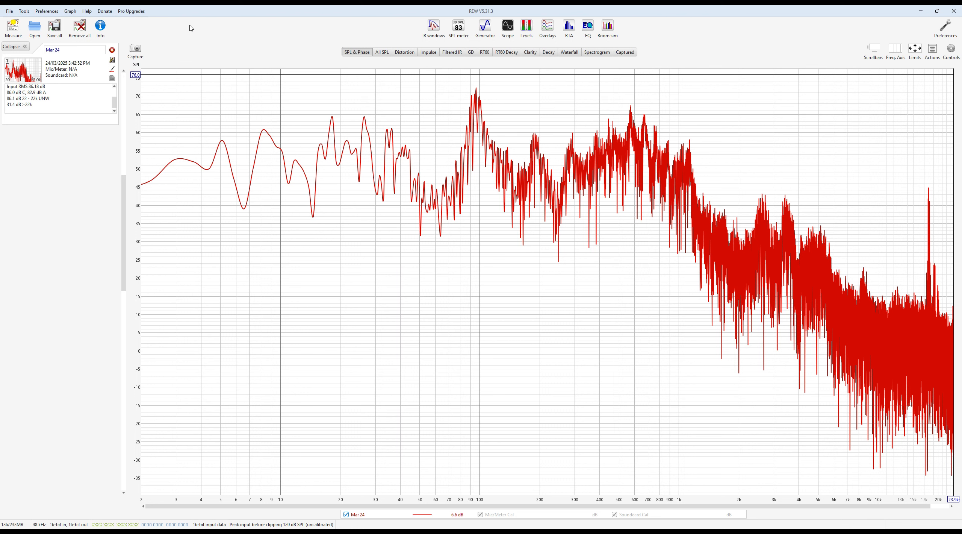
# - View the item-specific help for the graph area and close it
pyautogui.click(86, 12)
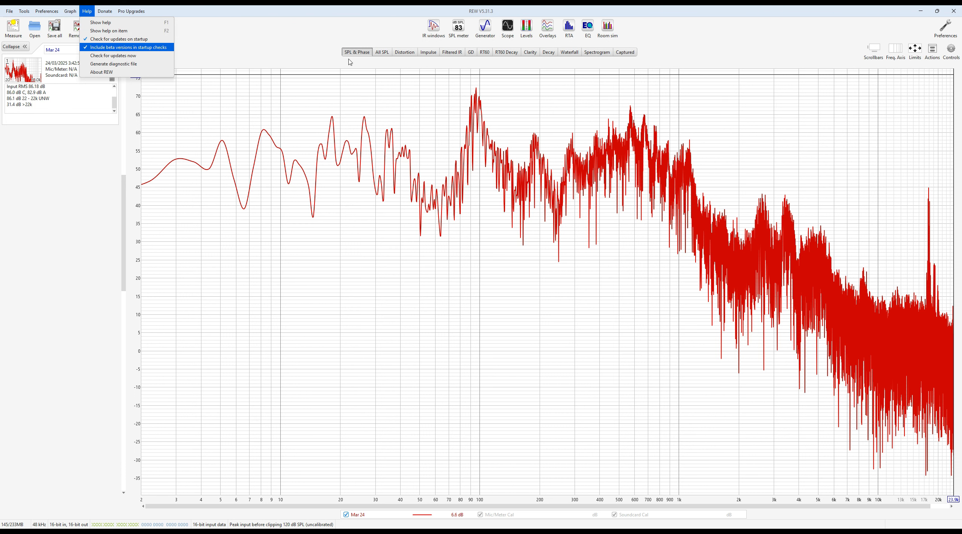
pyautogui.click(119, 31)
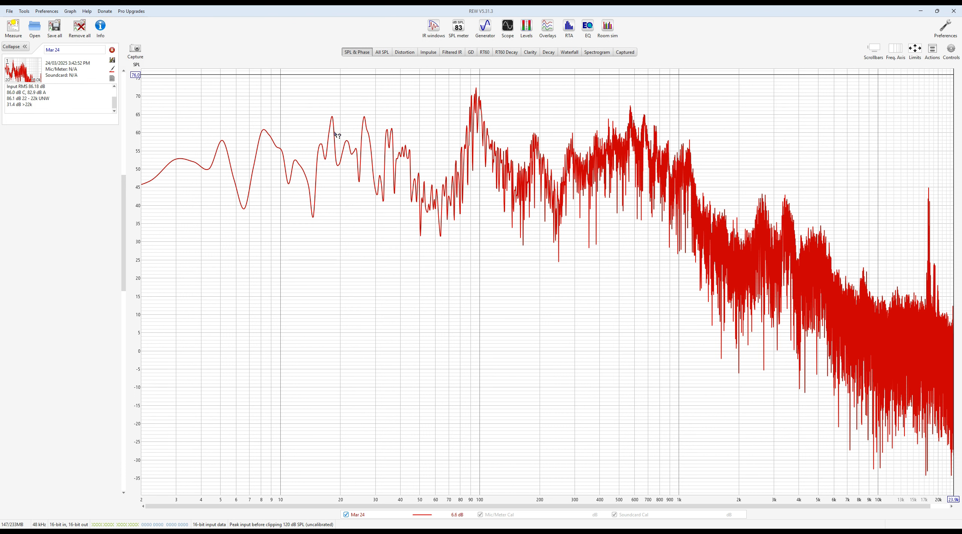
pyautogui.click(395, 218)
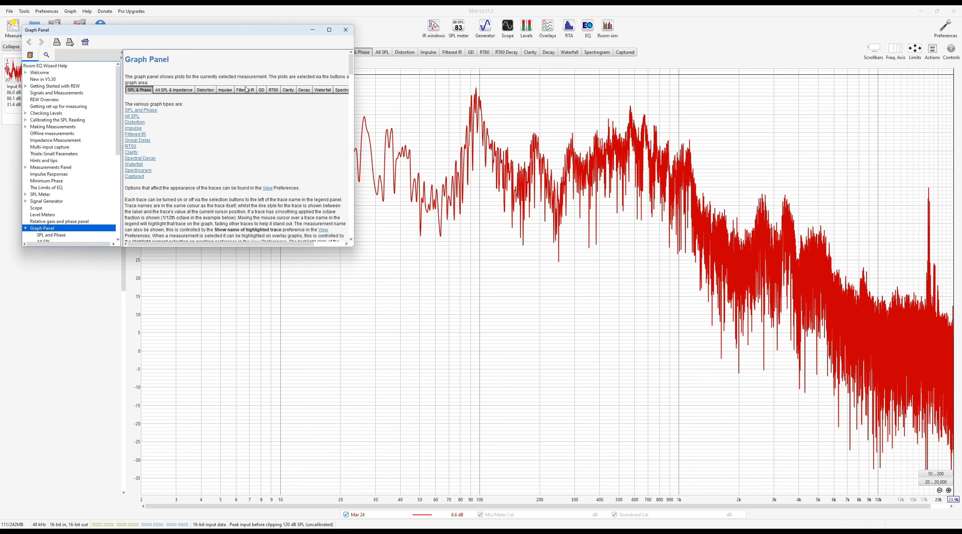
pyautogui.click(346, 30)
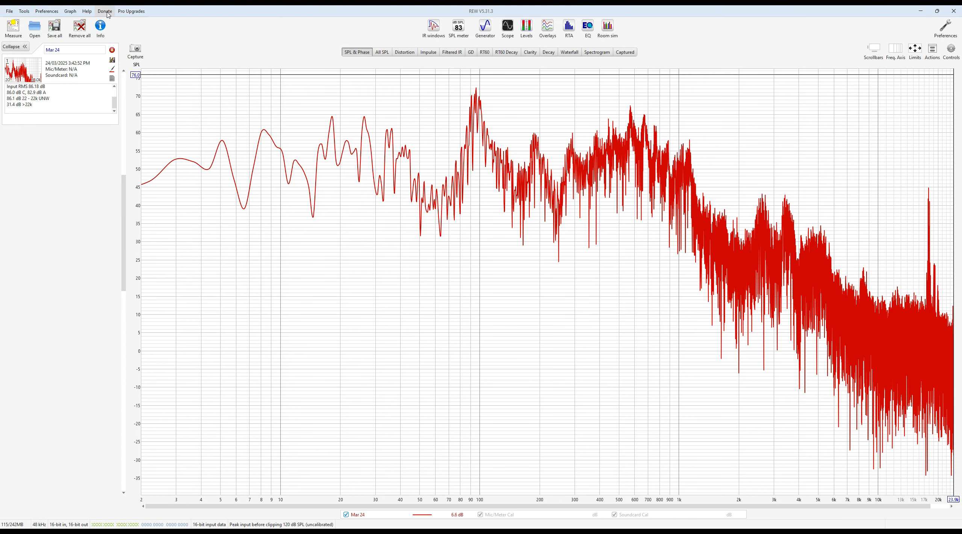
# - Search the REW help for "IMPULSE", read the Getting Started with REW result, and close the help
pyautogui.click(87, 11)
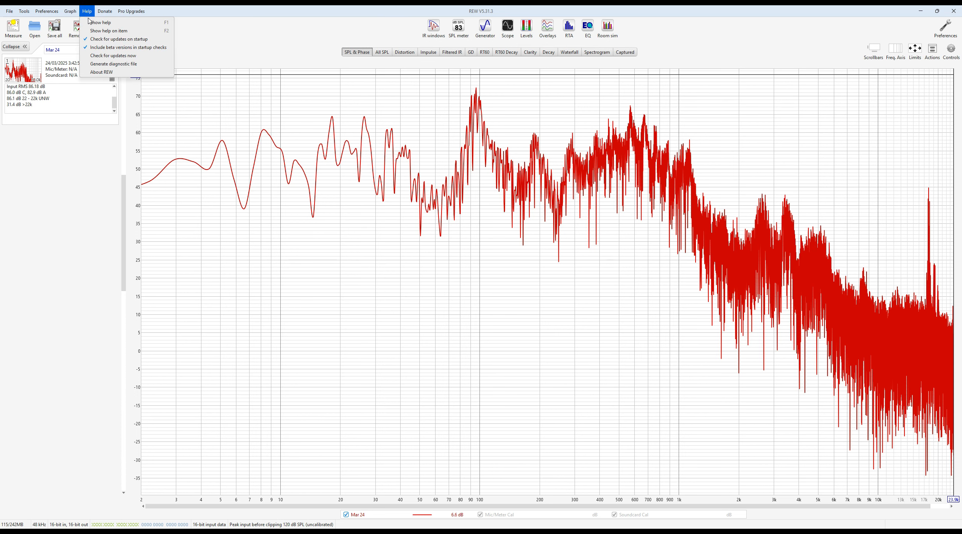
pyautogui.click(90, 22)
pyautogui.click(47, 55)
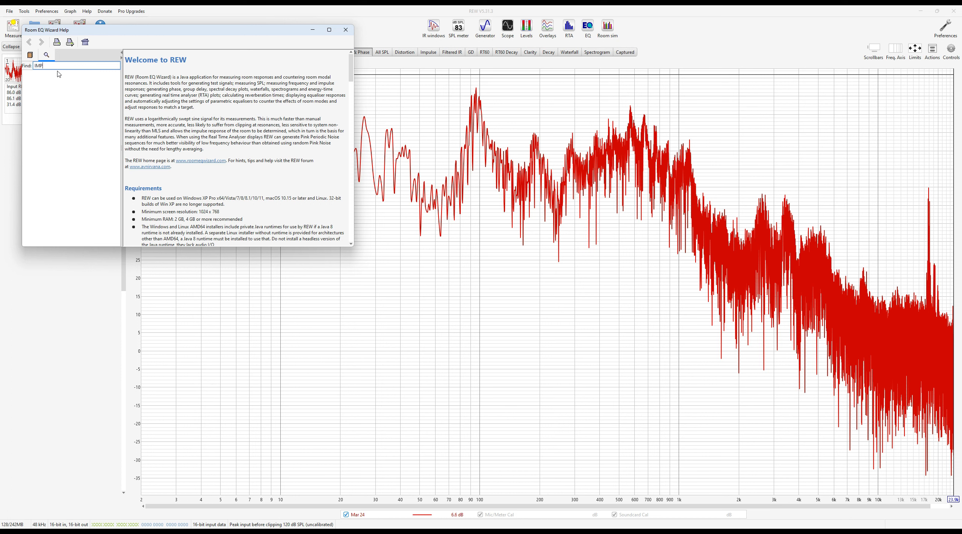
pyautogui.write('IMPULSE')
pyautogui.press('Return')
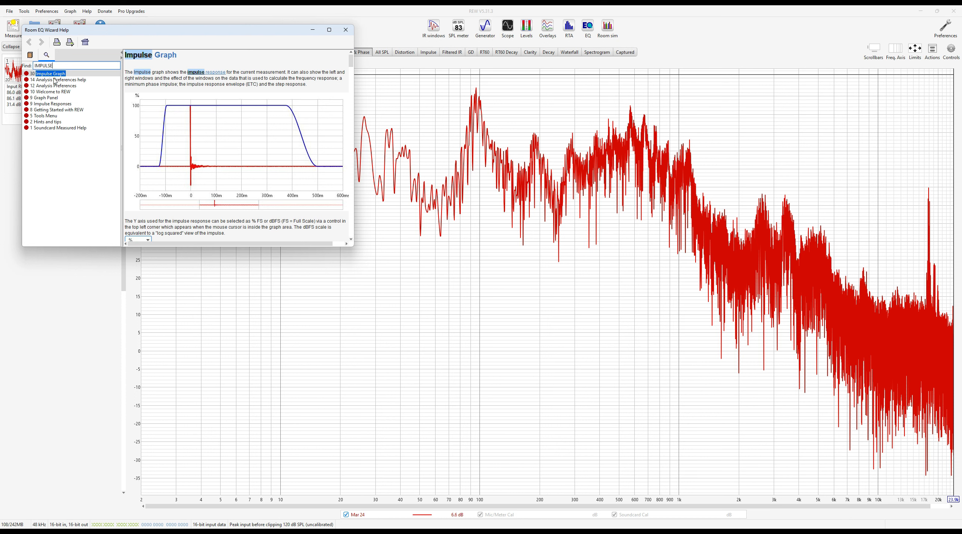
pyautogui.click(57, 109)
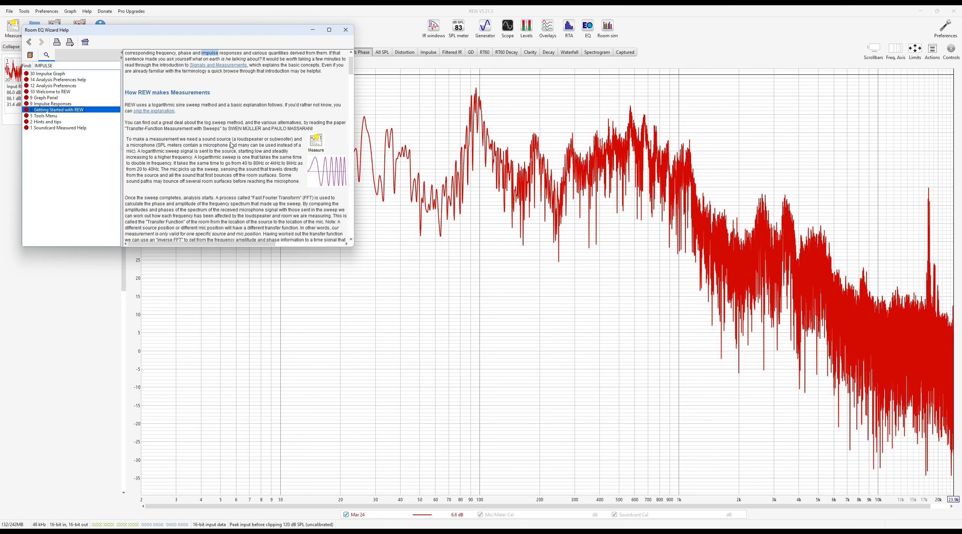
pyautogui.click(346, 30)
# - Reopen the general help, browse through the Welcome to REW page, and close it
pyautogui.click(87, 11)
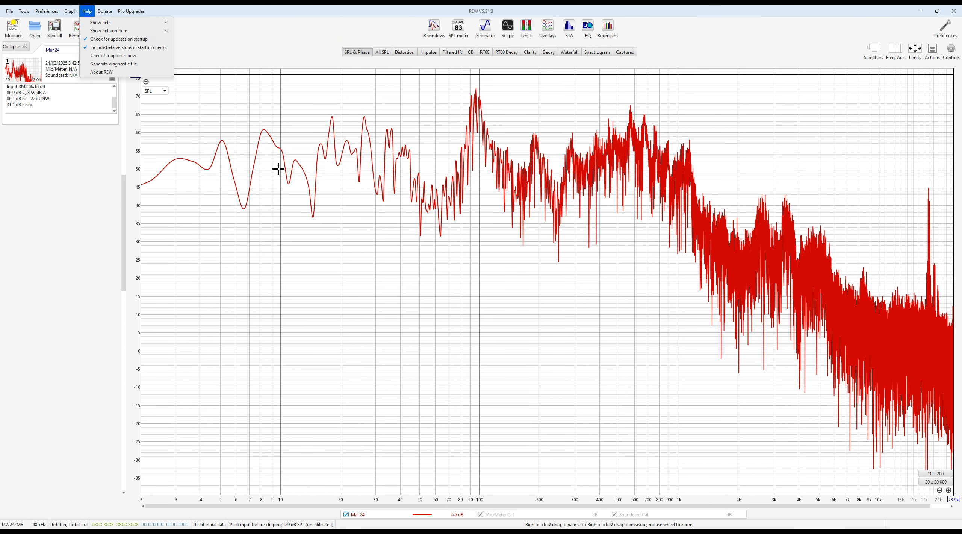
pyautogui.click(129, 25)
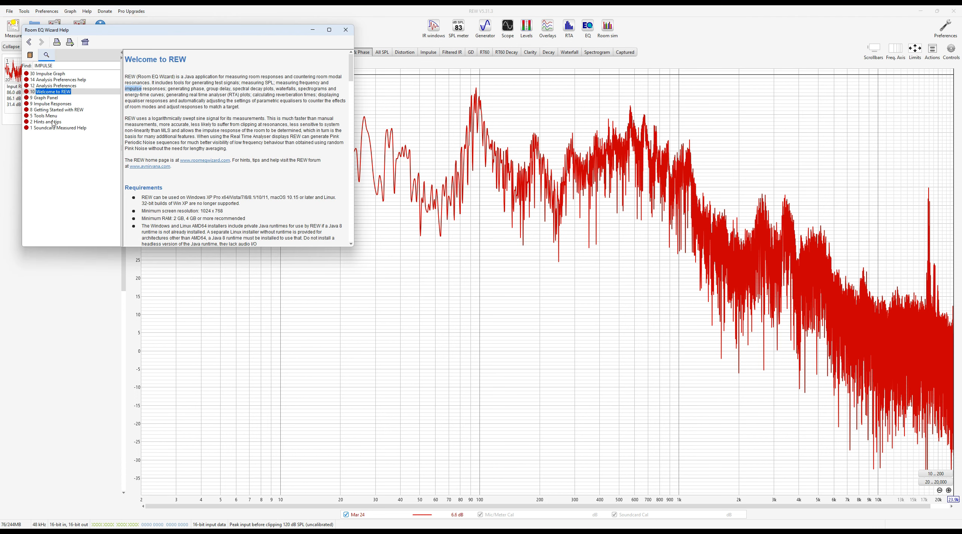
pyautogui.scroll(-14, 219, 144)
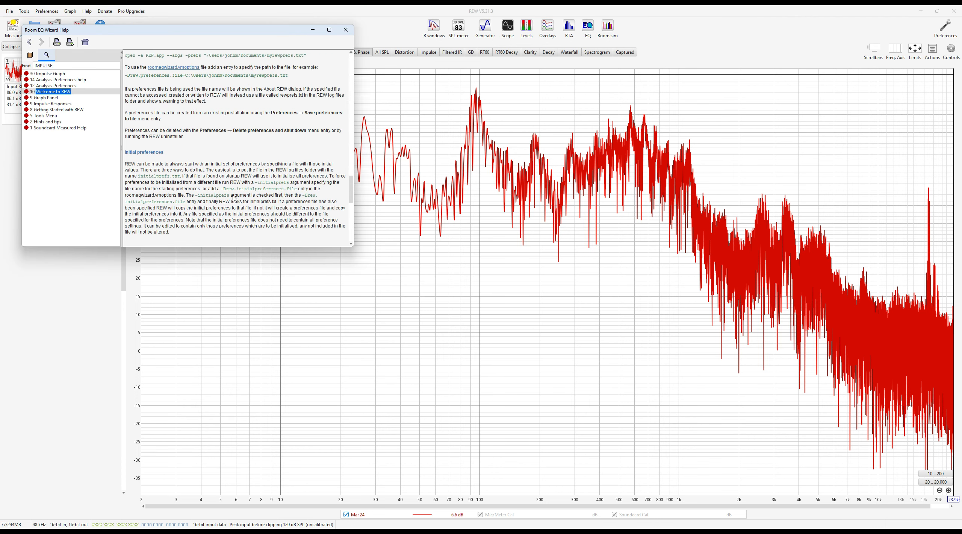
pyautogui.scroll(4, 234, 196)
pyautogui.click(346, 30)
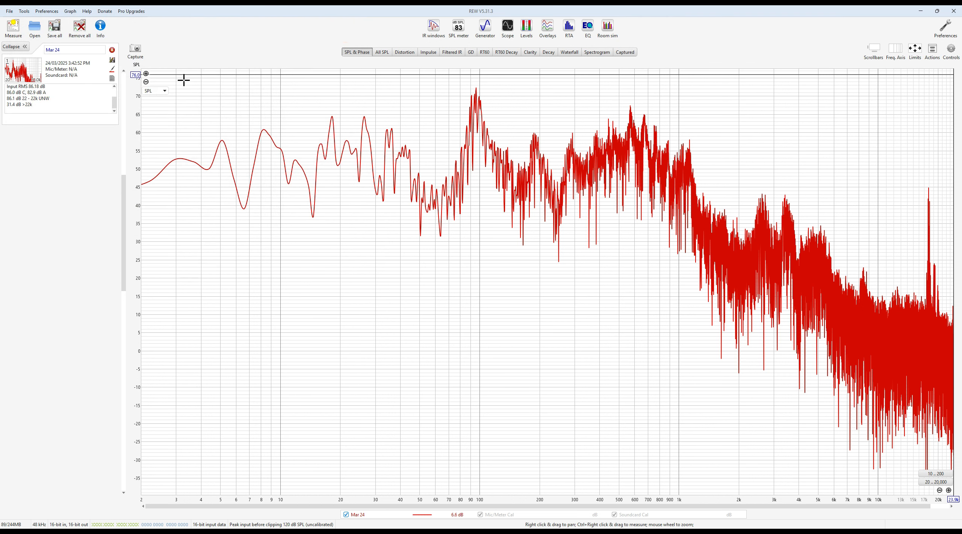
# - Check the program's version and licence information in About REW and dismiss it
pyautogui.click(87, 11)
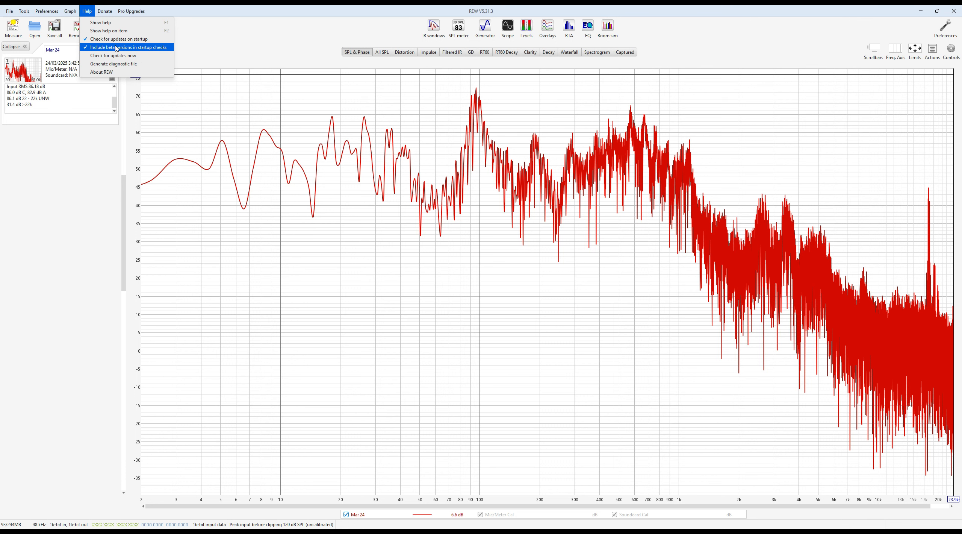
pyautogui.click(113, 73)
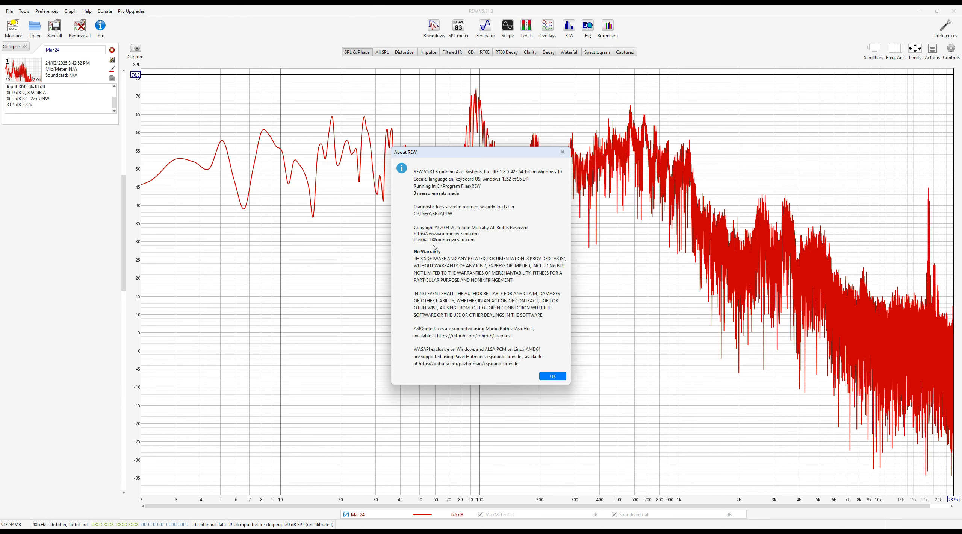
pyautogui.click(552, 377)
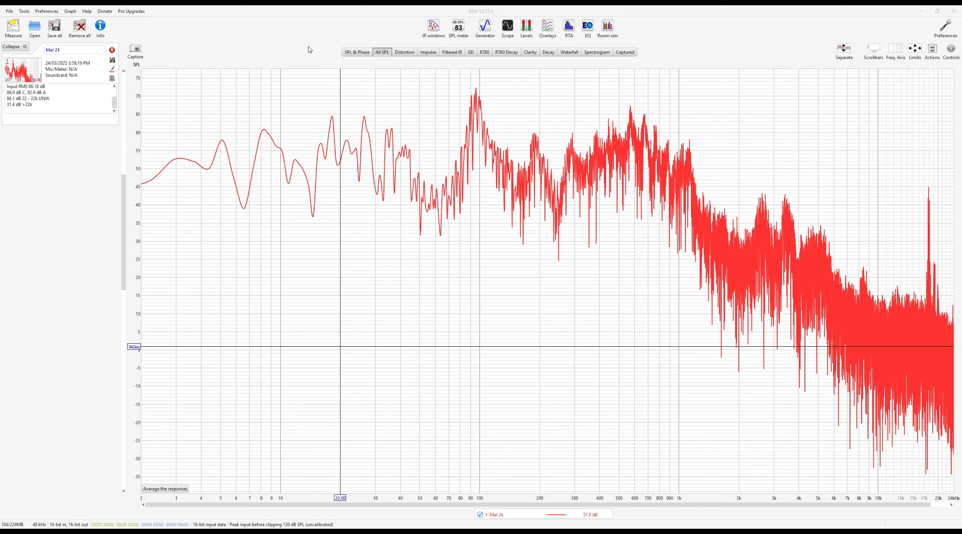
pyautogui.click(110, 11)
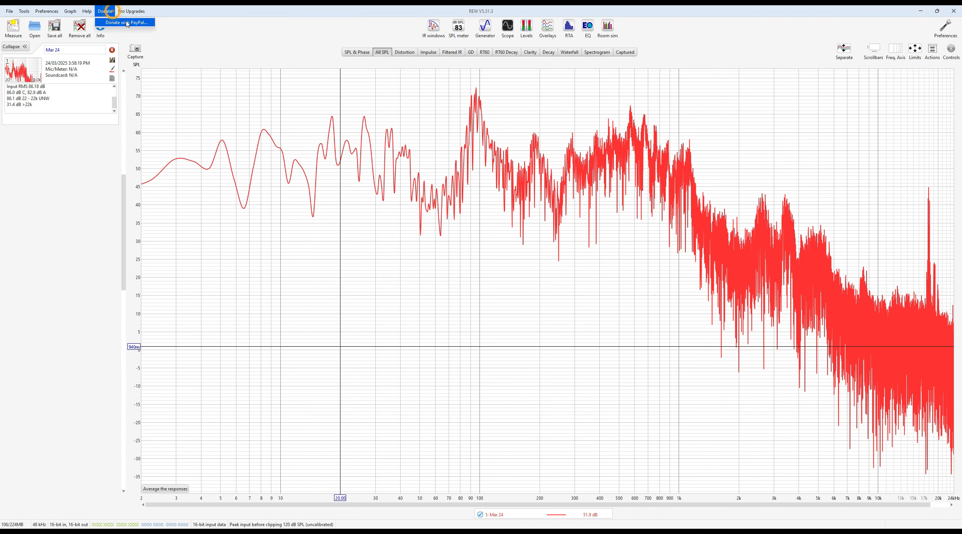
pyautogui.click(221, 41)
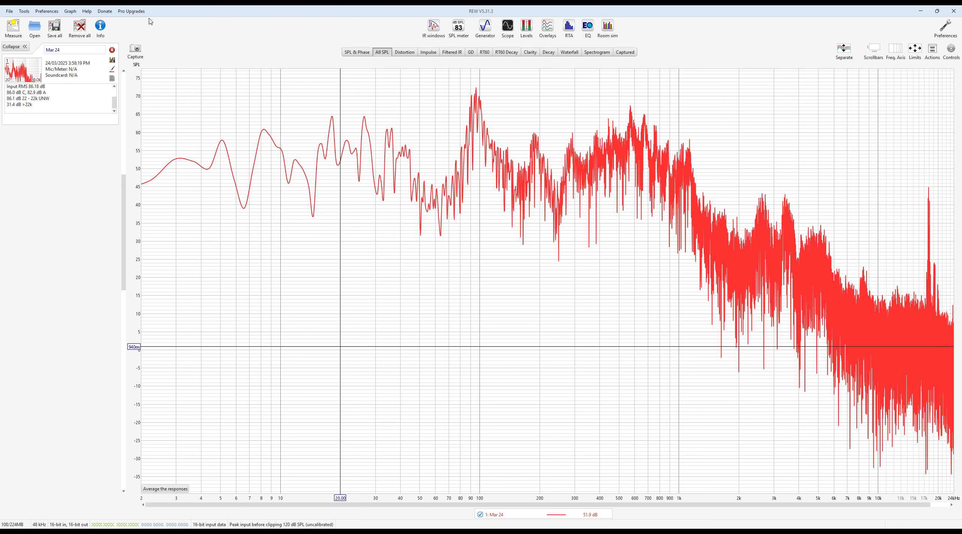
pyautogui.click(140, 12)
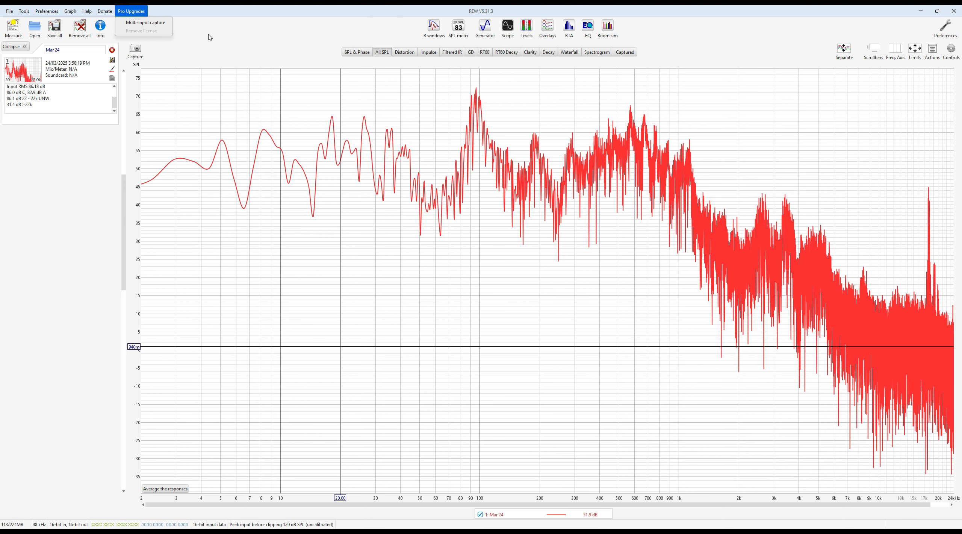
pyautogui.click(231, 30)
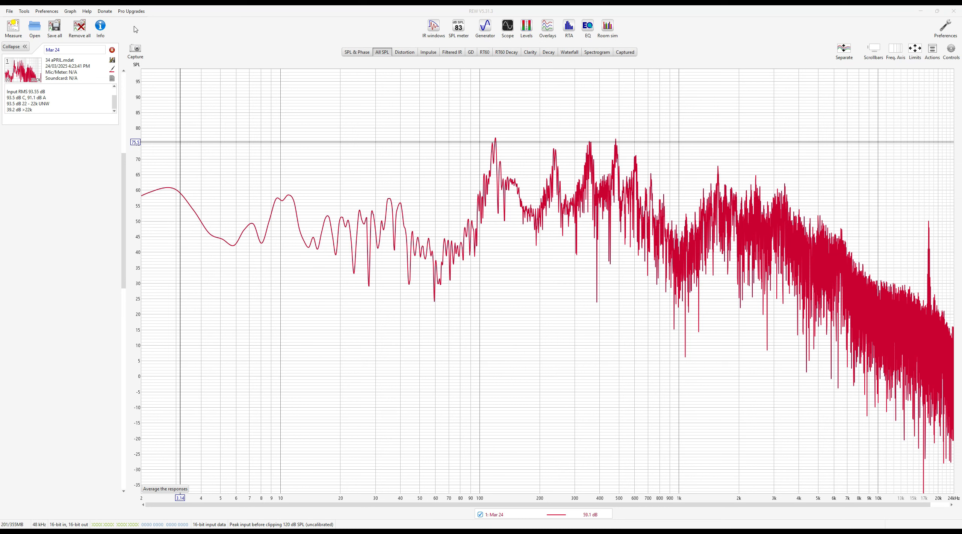
# - Save all measurements as "34 April.mdat" in the tuning A folder
pyautogui.click(35, 27)
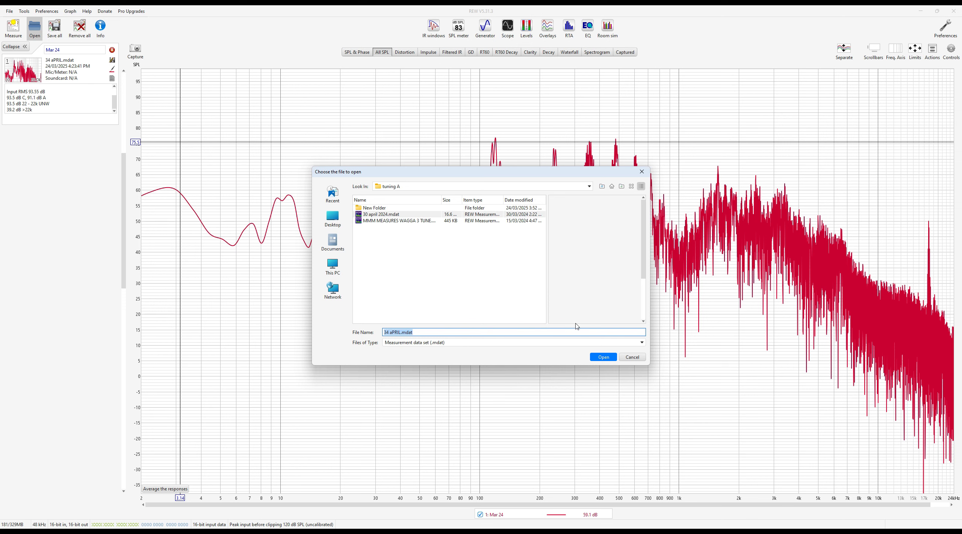
pyautogui.click(633, 357)
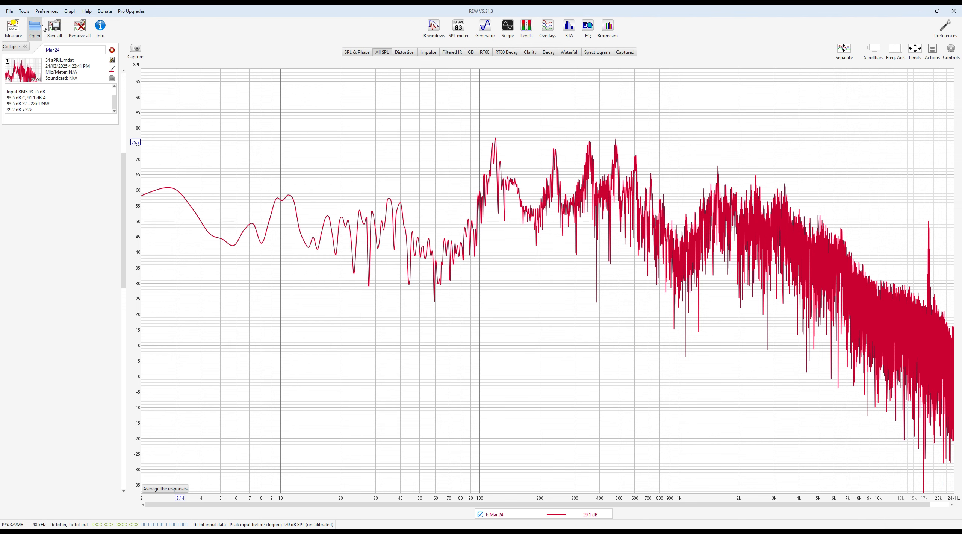
pyautogui.click(54, 27)
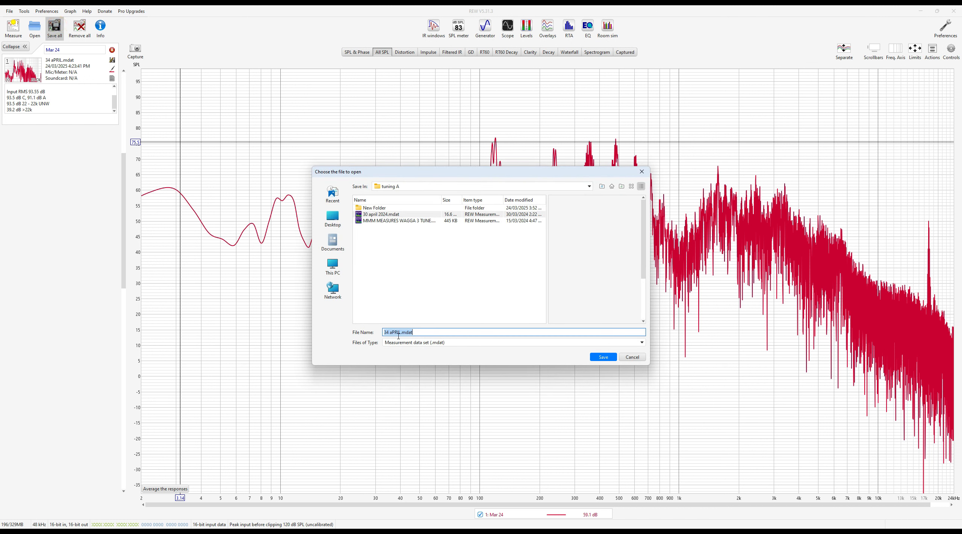
pyautogui.moveTo(401, 332); pyautogui.dragTo(360, 335)
pyautogui.write('34')
pyautogui.click(603, 356)
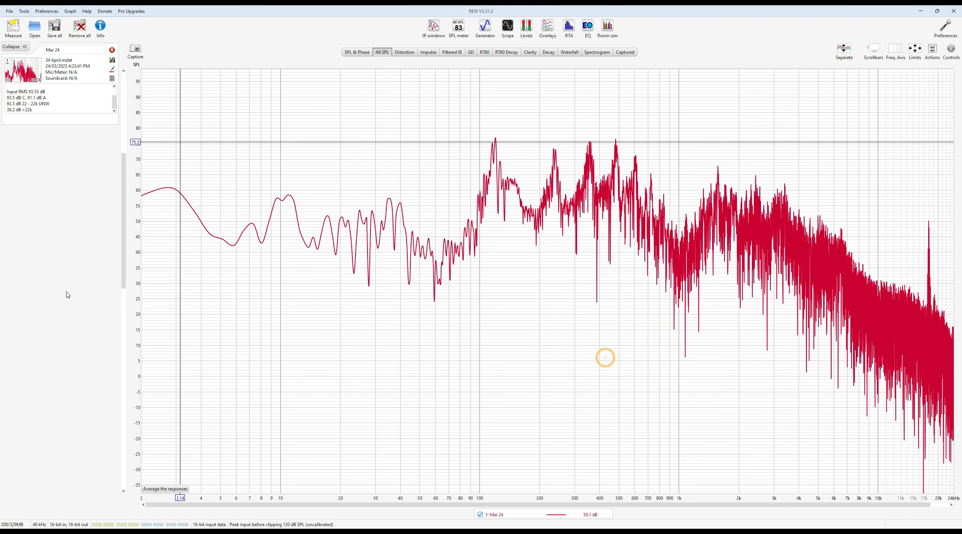
# - Remove all measurements from the session and reload the saved file 34 April.mdat
pyautogui.click(79, 32)
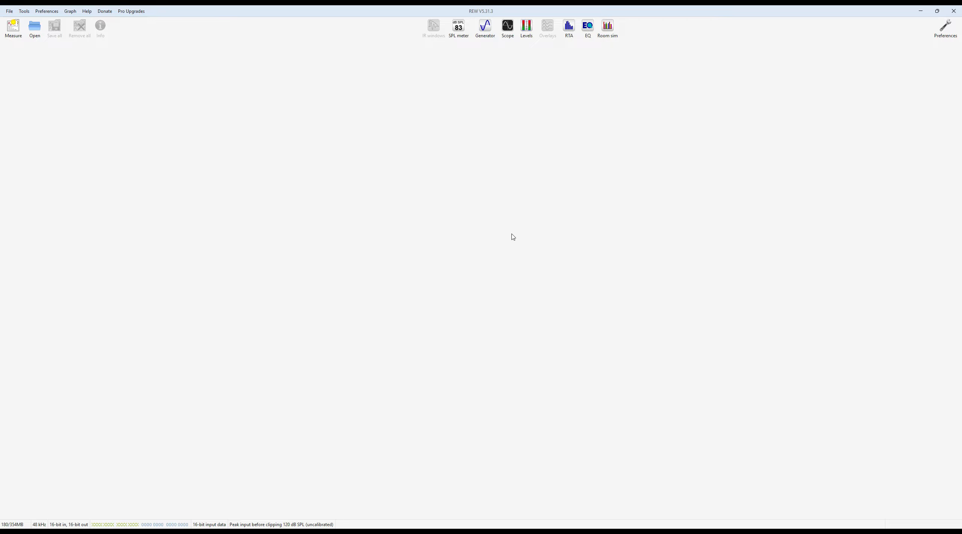
pyautogui.click(35, 30)
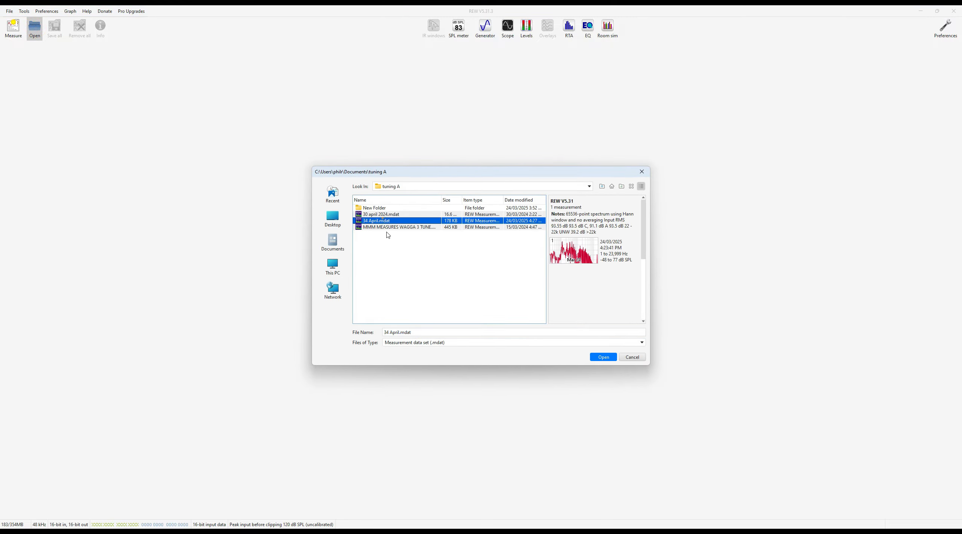
pyautogui.click(603, 357)
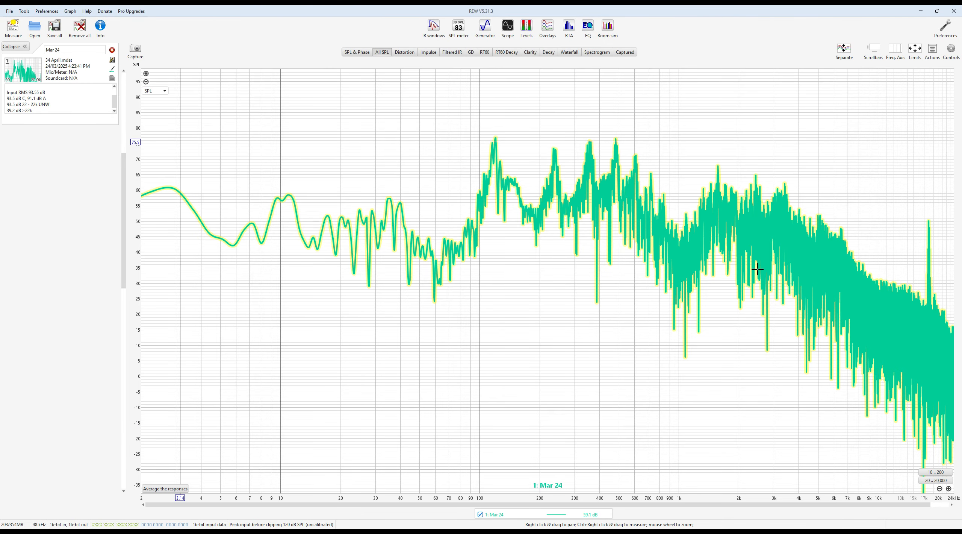
pyautogui.click(666, 370)
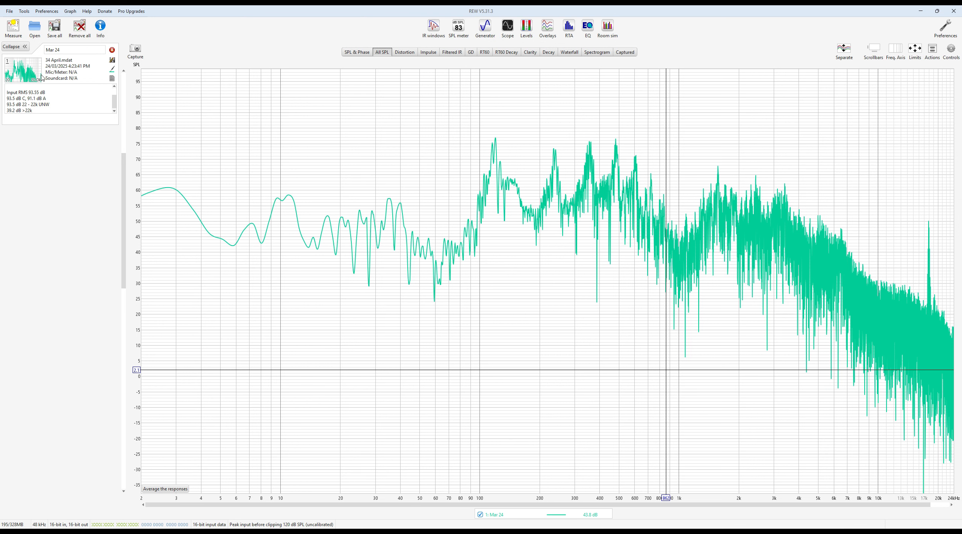
# - Review the reloaded measurement's detailed information and close it
pyautogui.moveTo(30, 73)
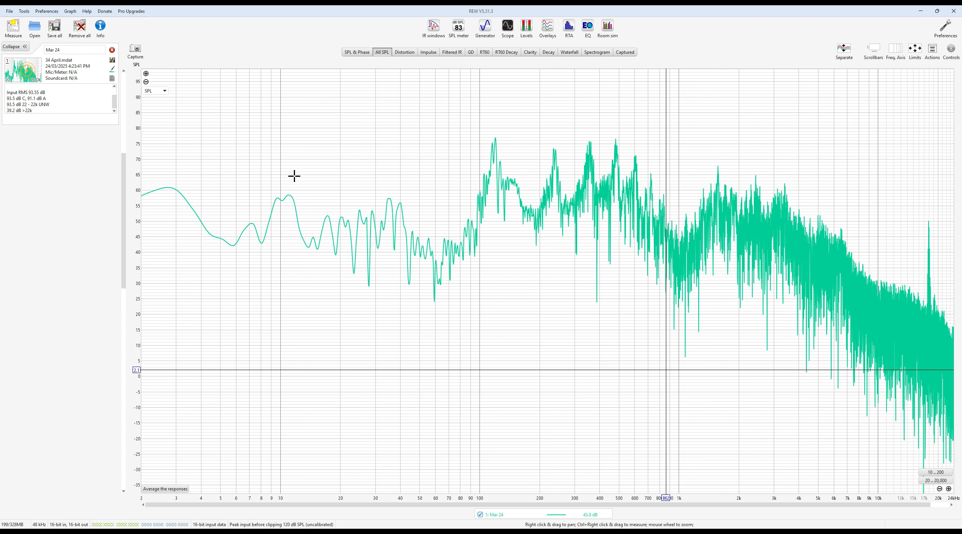
pyautogui.click(101, 26)
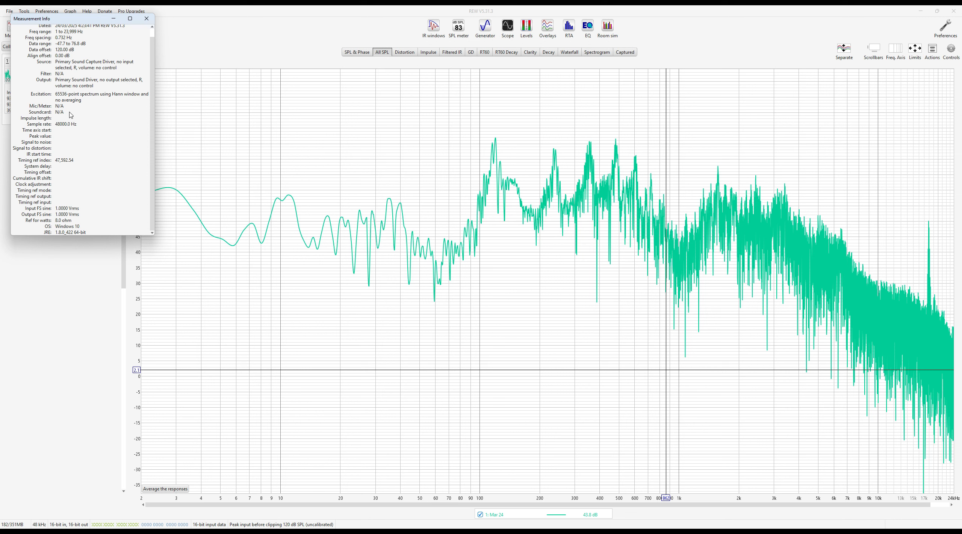
pyautogui.scroll(3, 71, 115)
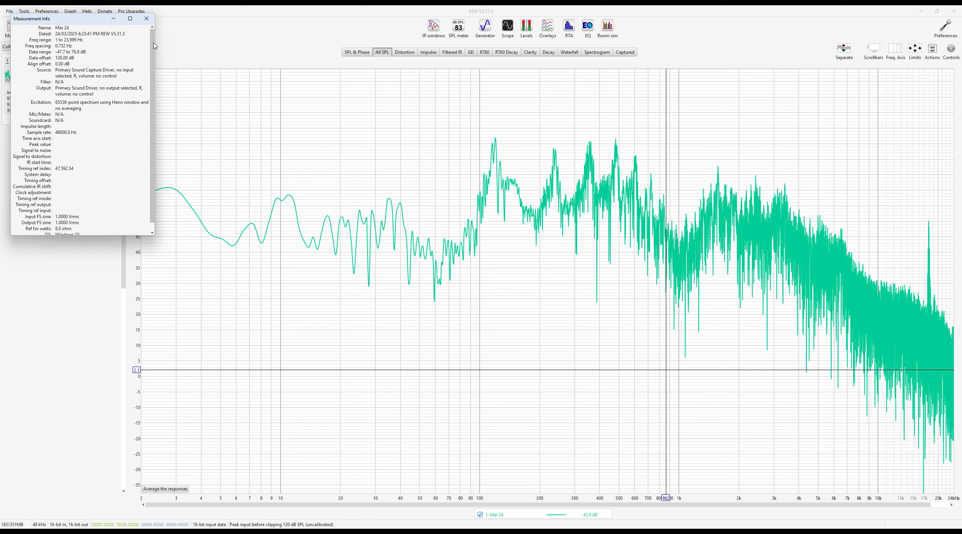
pyautogui.click(147, 19)
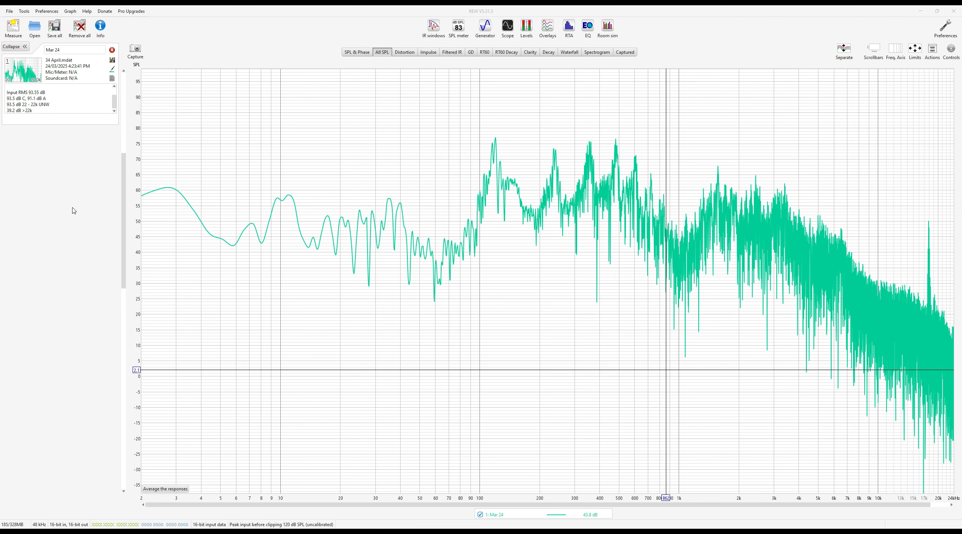
# - Run a single SPL sweep measurement from 0 to 20,000 Hz at -12 dBFS with loopback as timing reference
pyautogui.click(13, 30)
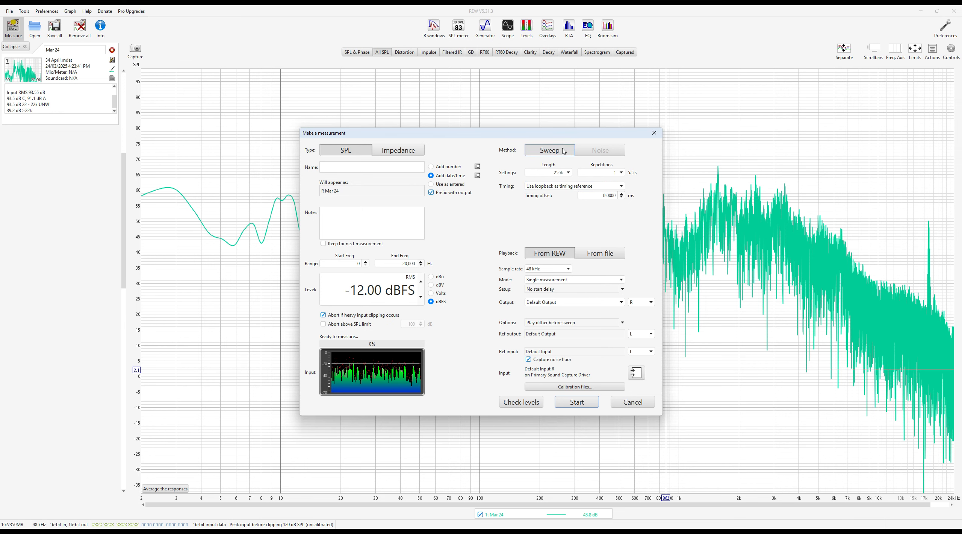
pyautogui.click(585, 403)
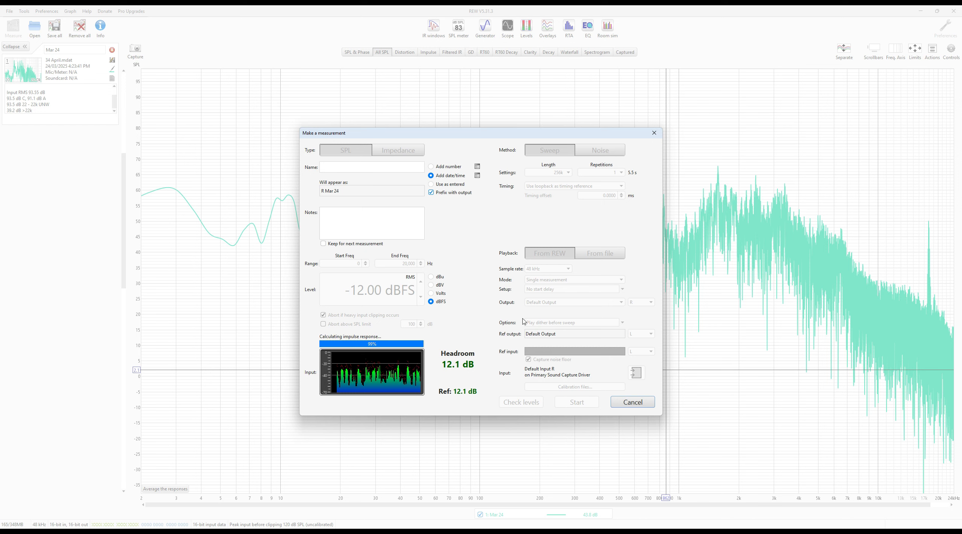
pyautogui.click(537, 293)
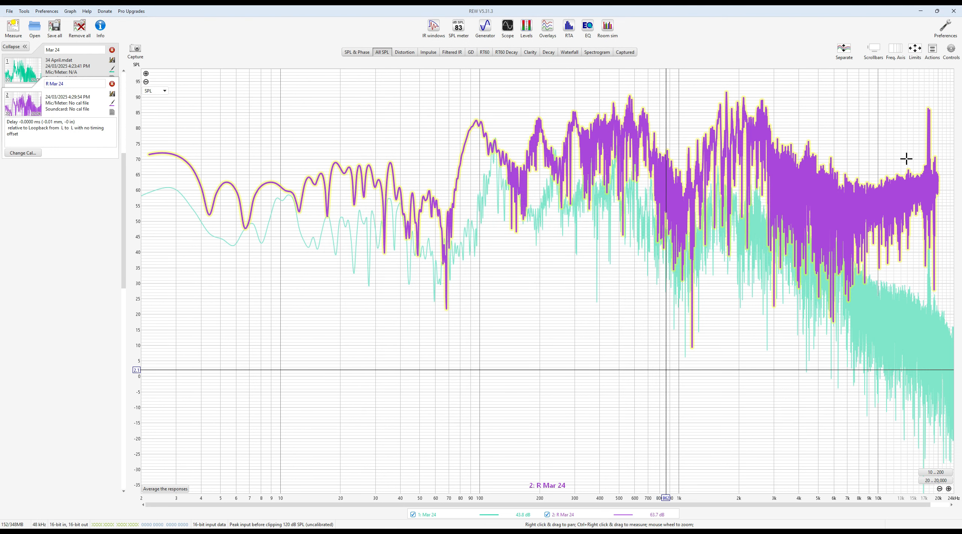
pyautogui.click(29, 202)
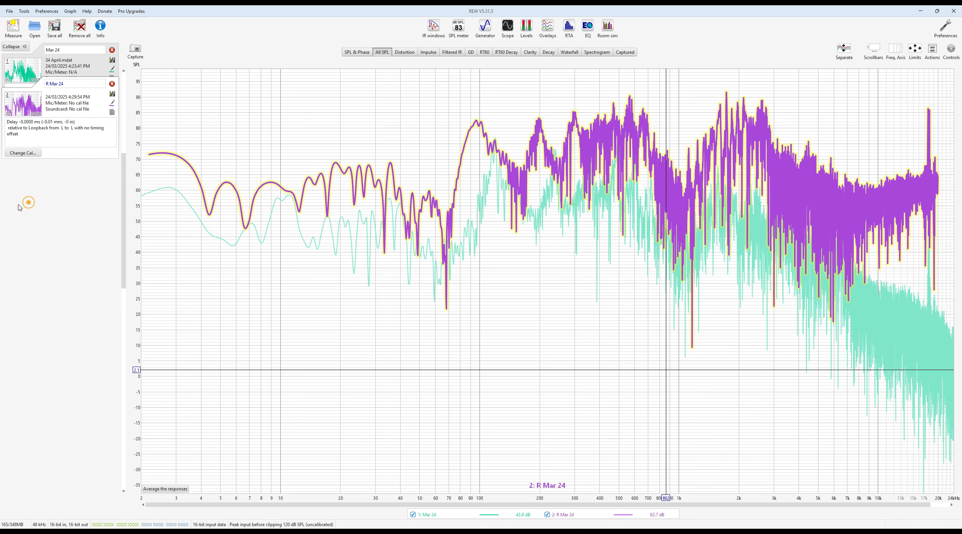
# - Switch between the first Mar 24 capture and the R Mar 24 sweep to compare their SPL traces
pyautogui.click(20, 65)
pyautogui.click(30, 142)
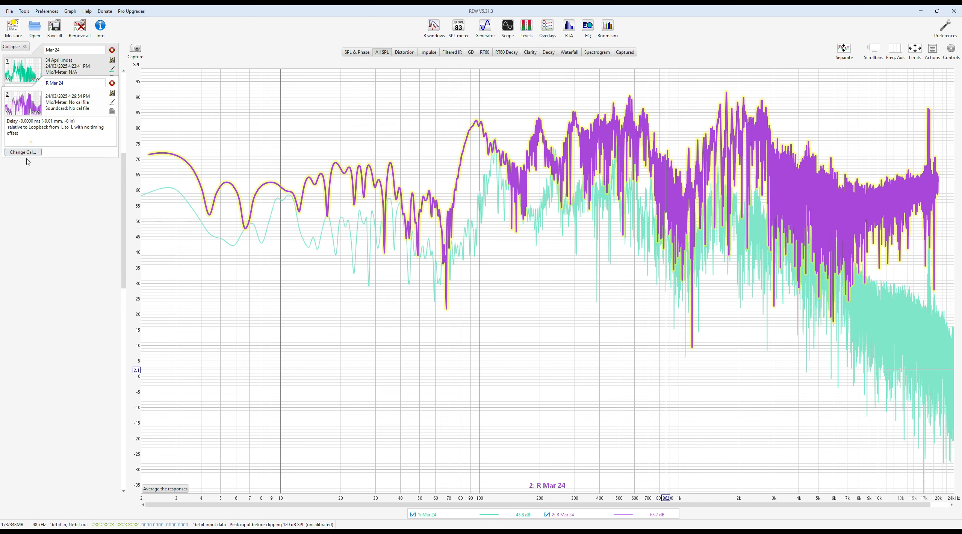
pyautogui.click(72, 286)
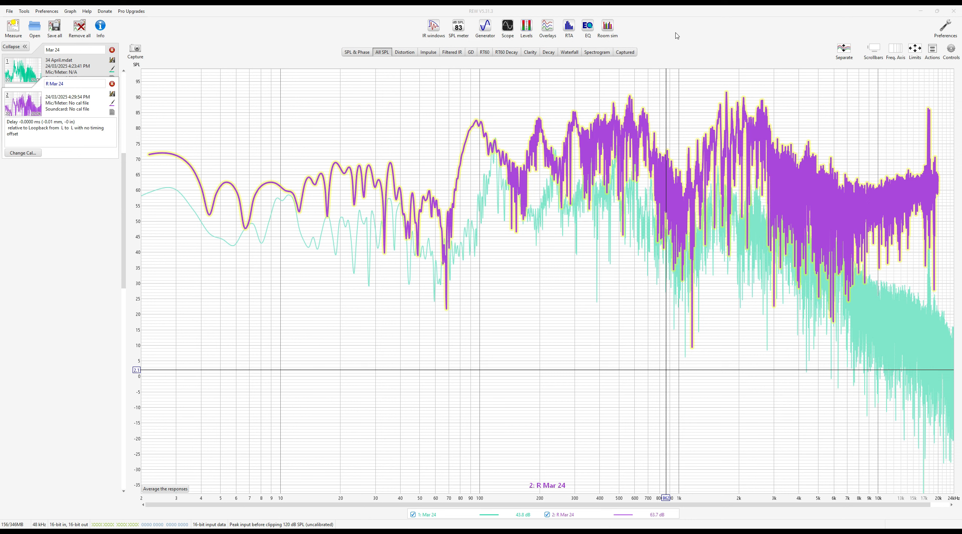
# - In the room simulator, reposition the two front speakers symmetrically, nearer together and back outward, and close the simulation
pyautogui.click(608, 27)
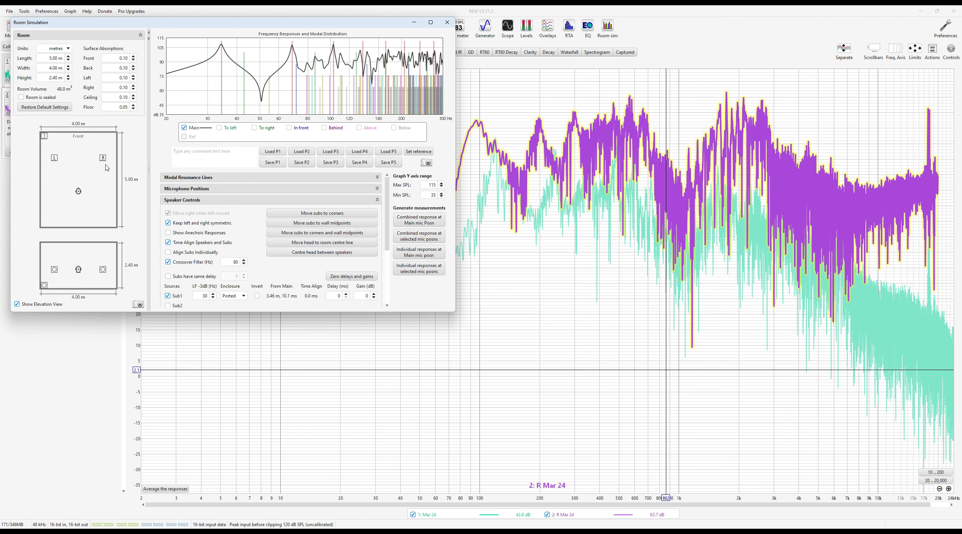
pyautogui.moveTo(104, 161); pyautogui.dragTo(90, 149)
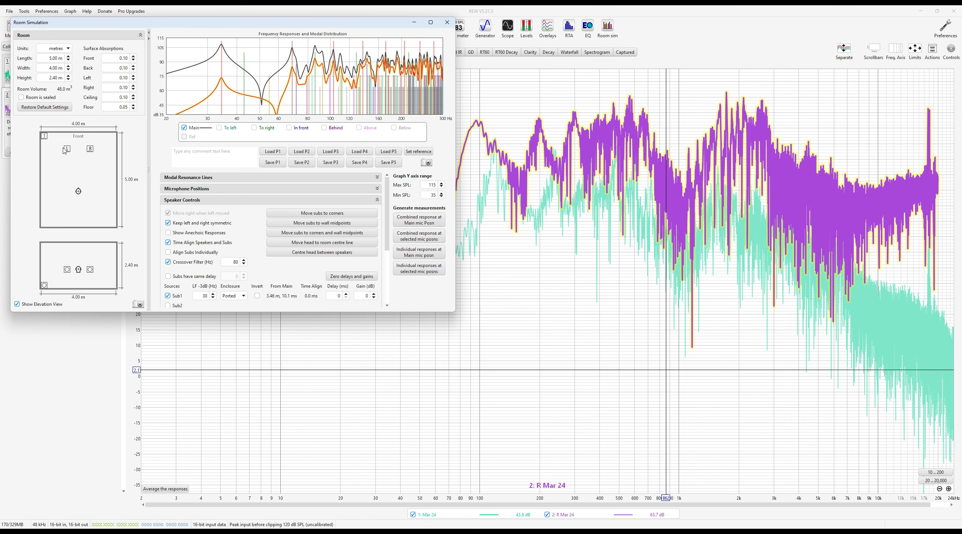
pyautogui.moveTo(69, 151); pyautogui.dragTo(60, 155)
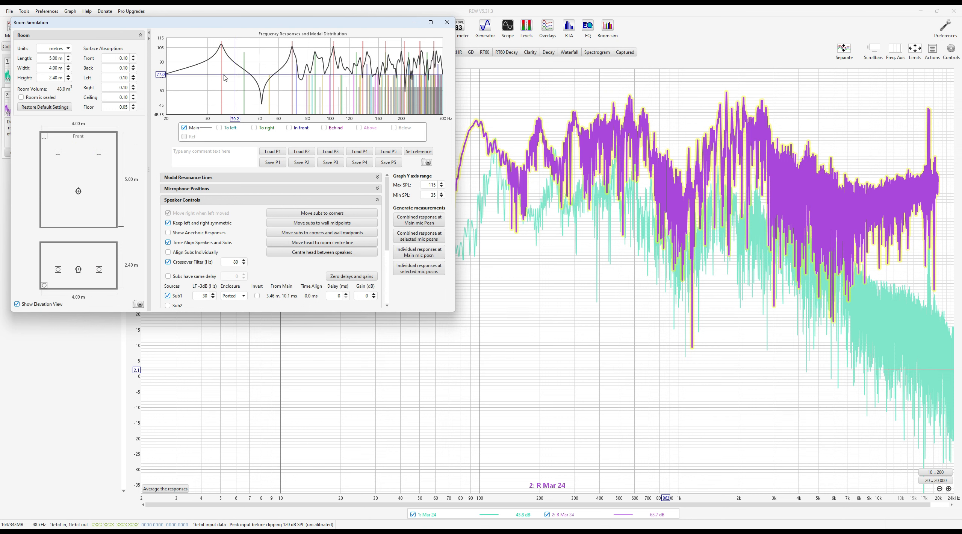
pyautogui.click(450, 26)
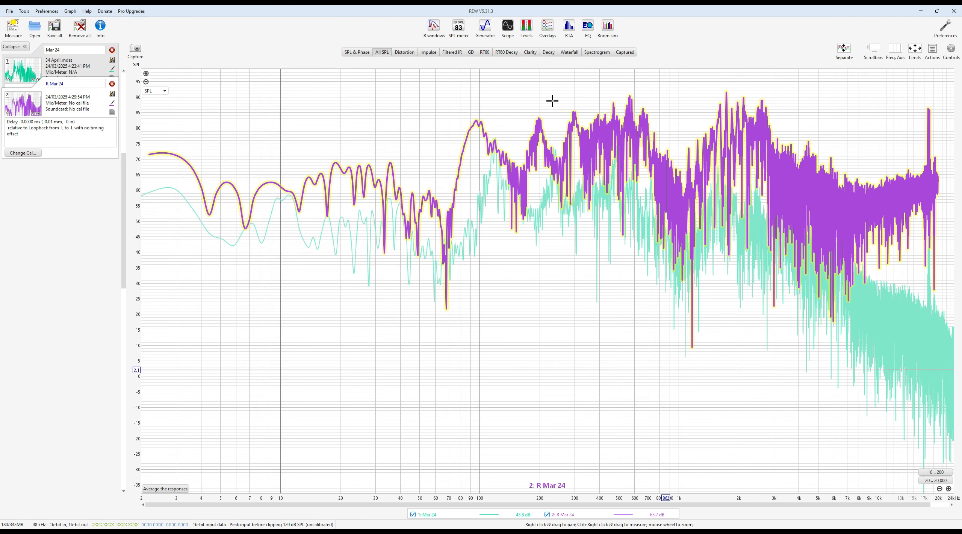
# - Review the impulse response window settings for R Mar 24 and check the input on the SPL meter
pyautogui.click(434, 27)
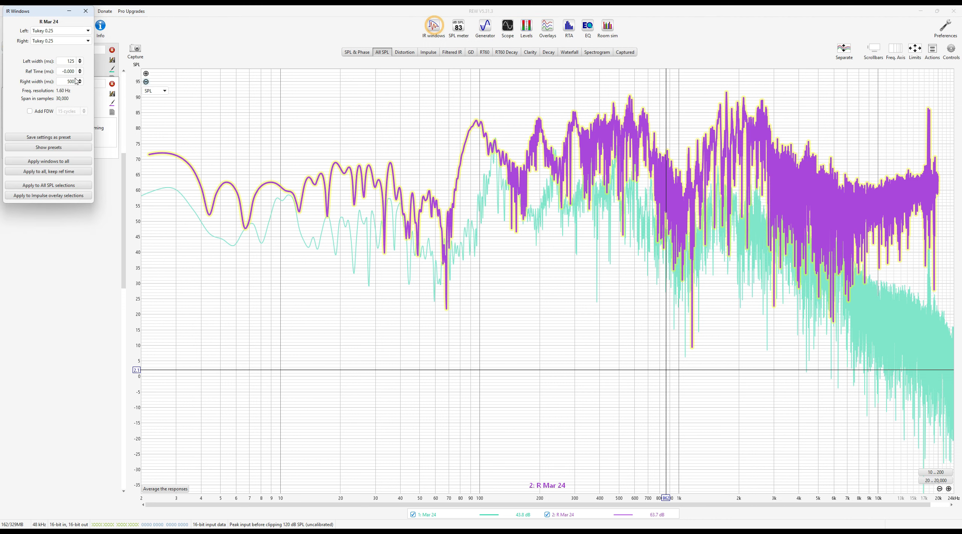
pyautogui.click(85, 11)
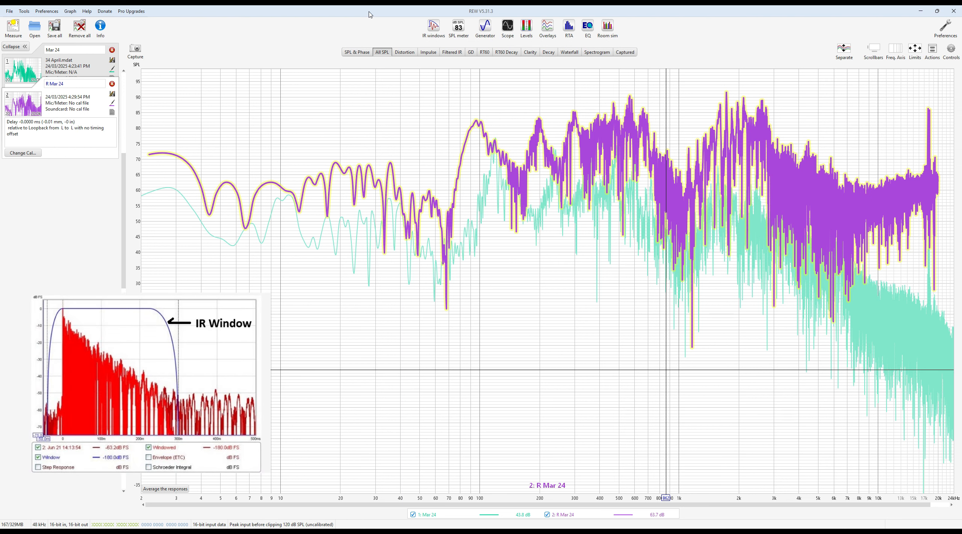
pyautogui.click(434, 27)
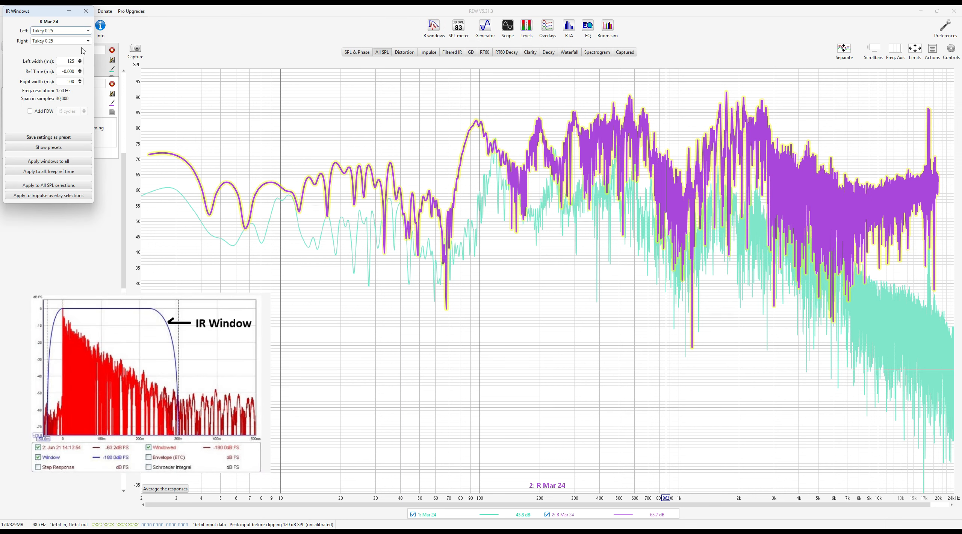
pyautogui.click(86, 11)
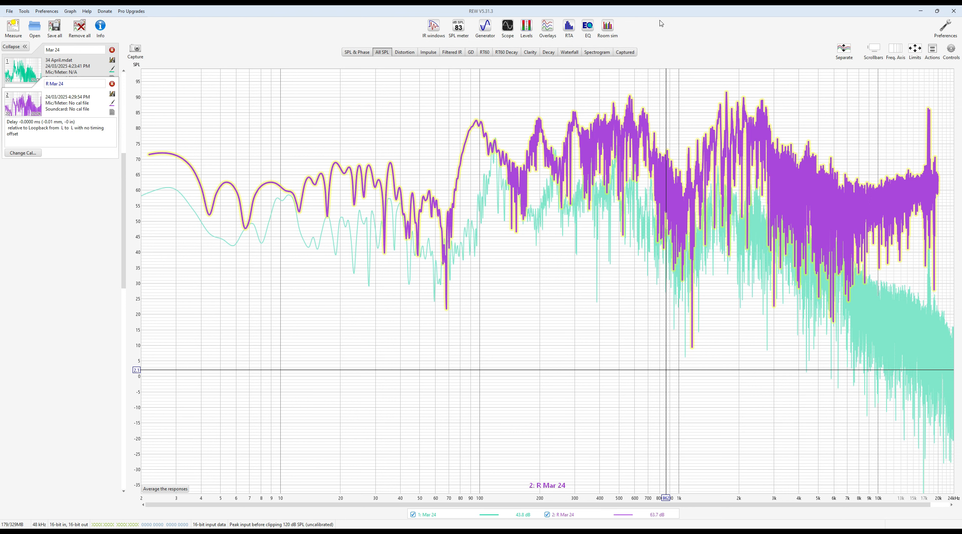
pyautogui.click(458, 27)
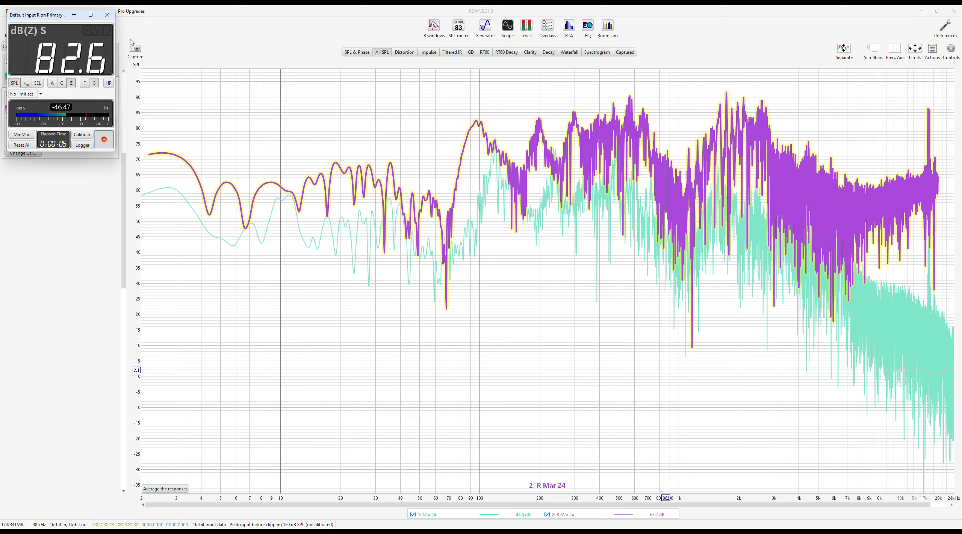
pyautogui.click(107, 15)
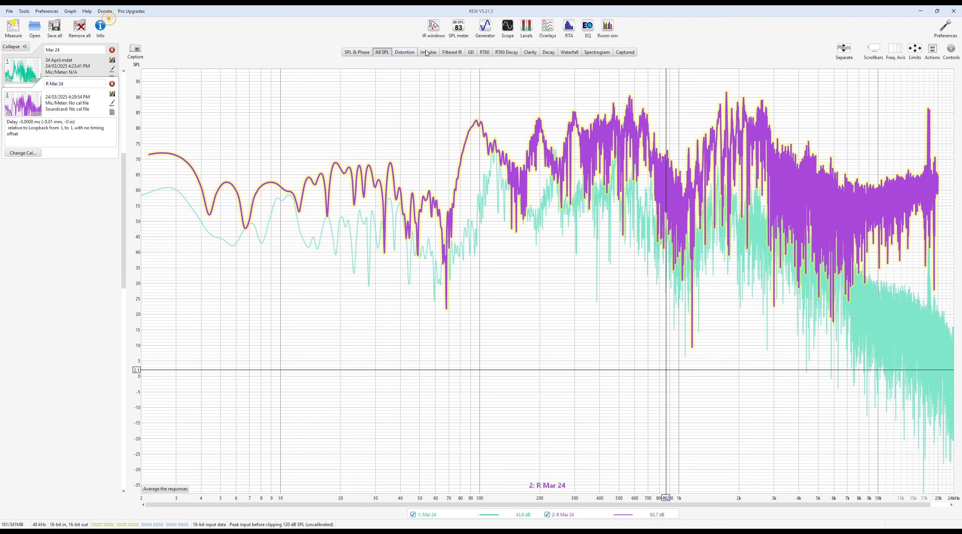
# - Set the signal generator's sine tone frequency to 1200 Hz
pyautogui.click(485, 26)
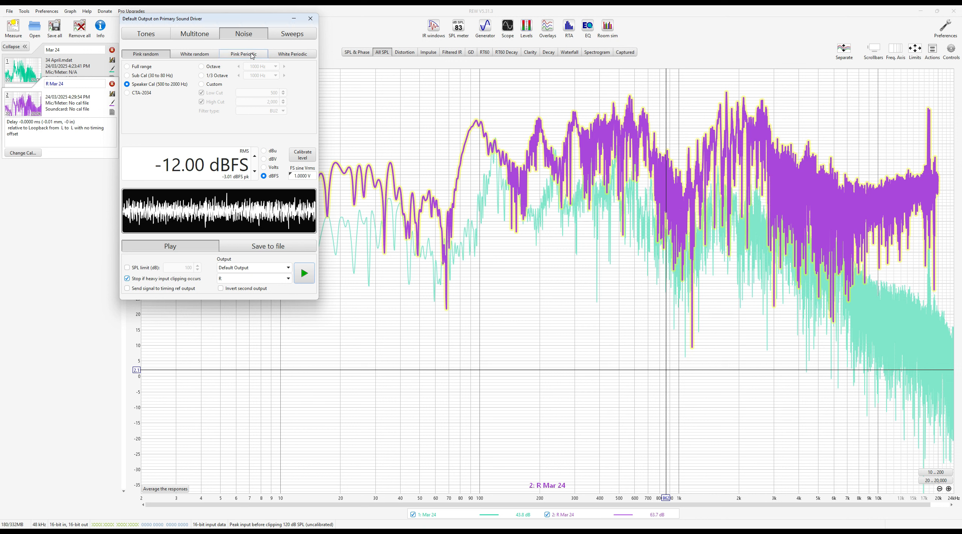
pyautogui.click(145, 35)
pyautogui.doubleClick(195, 85)
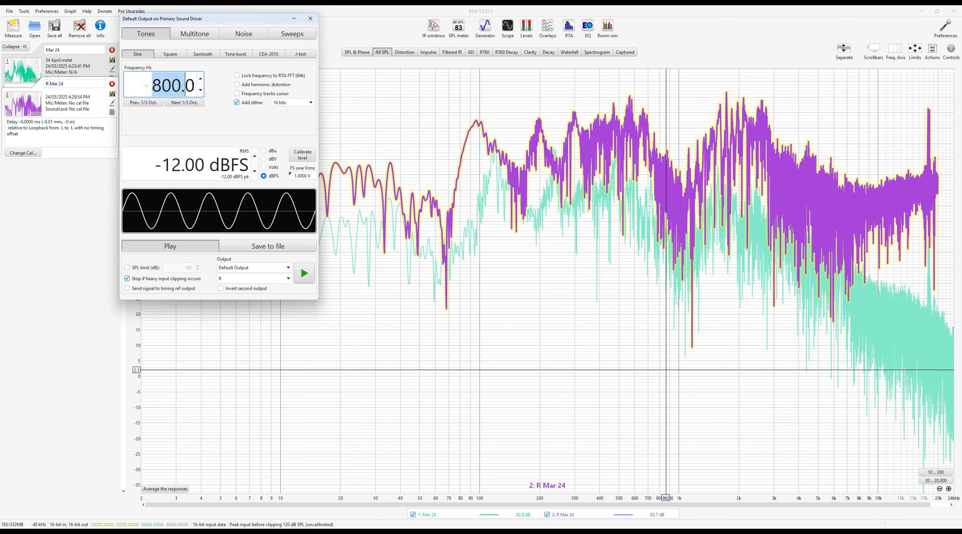
pyautogui.write('1200')
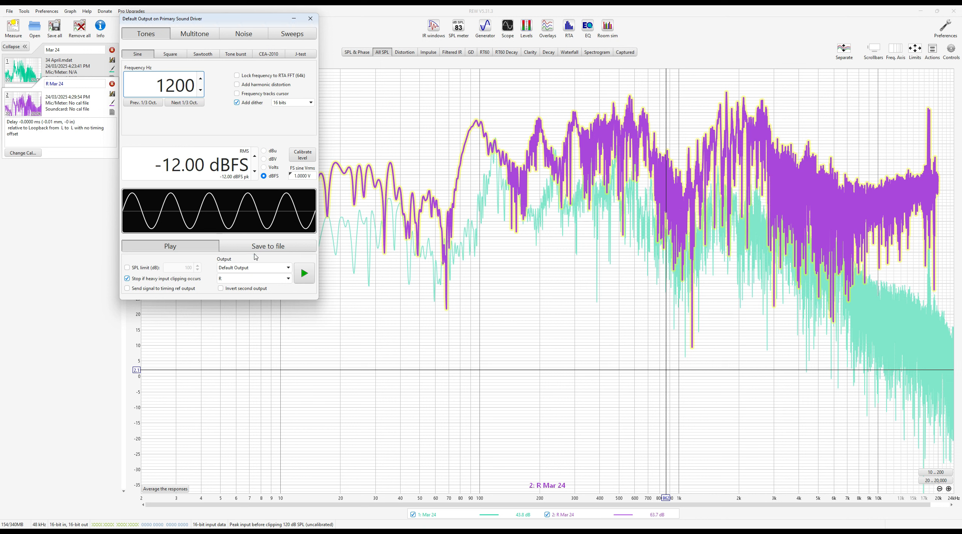
# - Review the generator's sweep, tone, multitone and noise signal options and close the generator
pyautogui.click(285, 38)
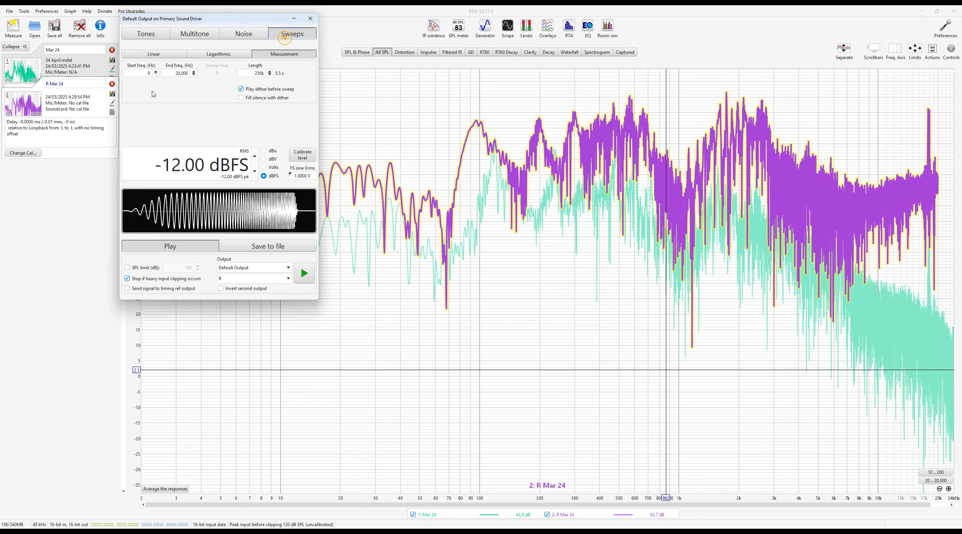
pyautogui.click(155, 36)
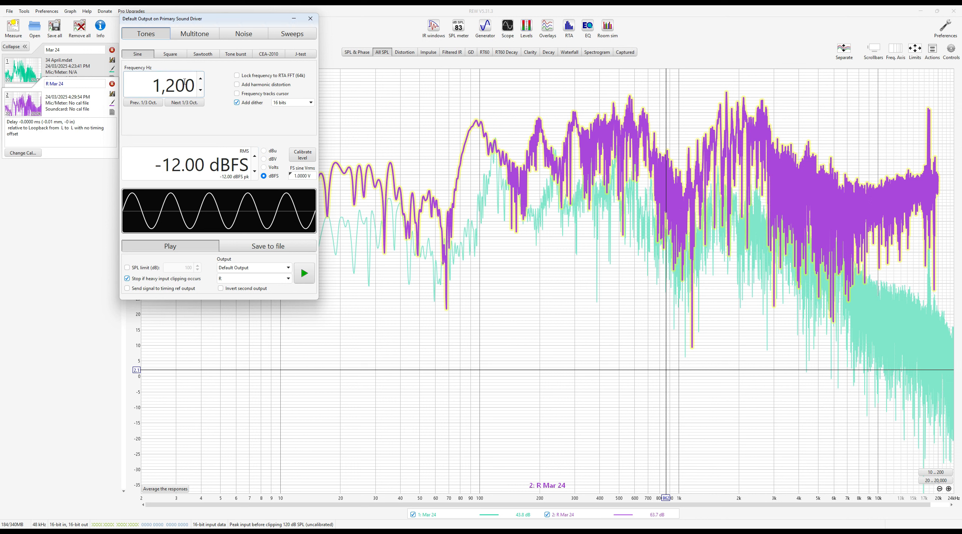
pyautogui.click(195, 35)
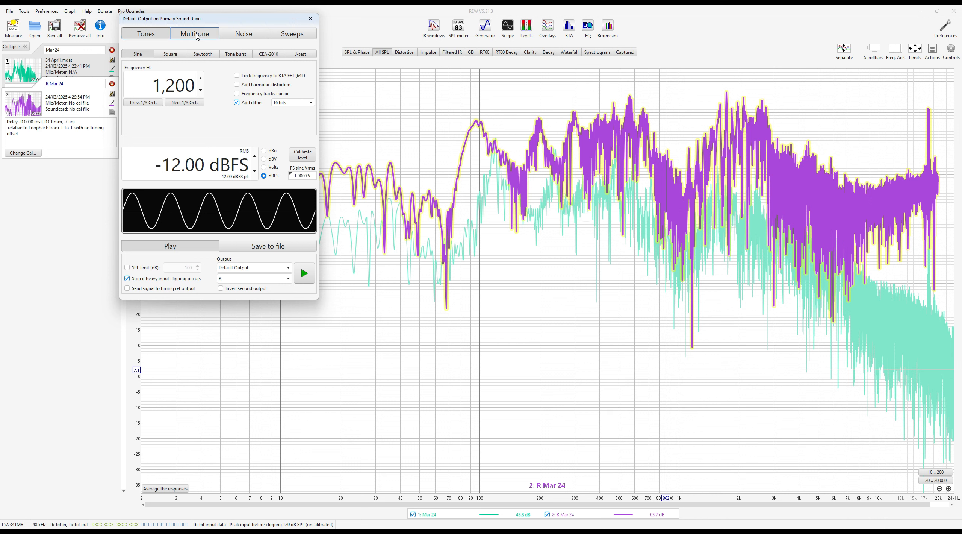
pyautogui.click(249, 34)
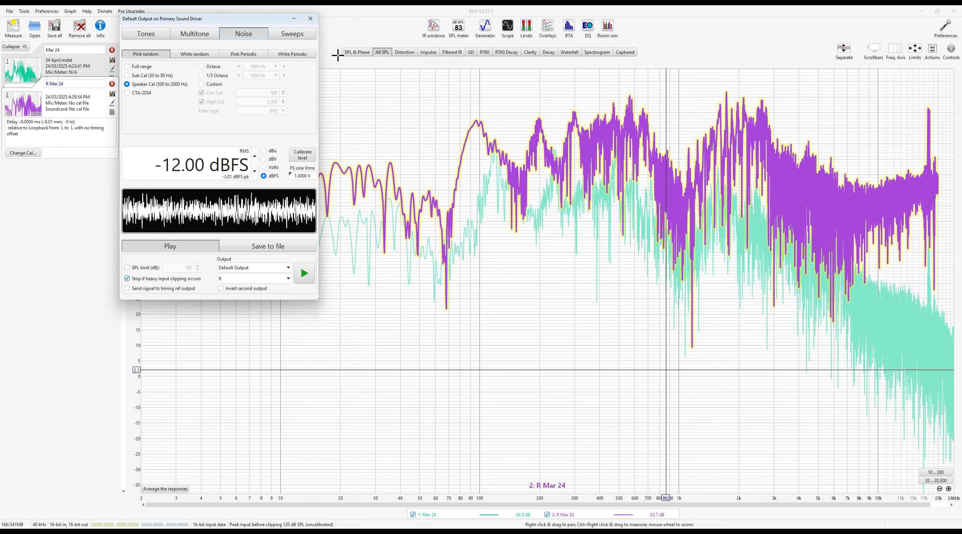
pyautogui.click(310, 18)
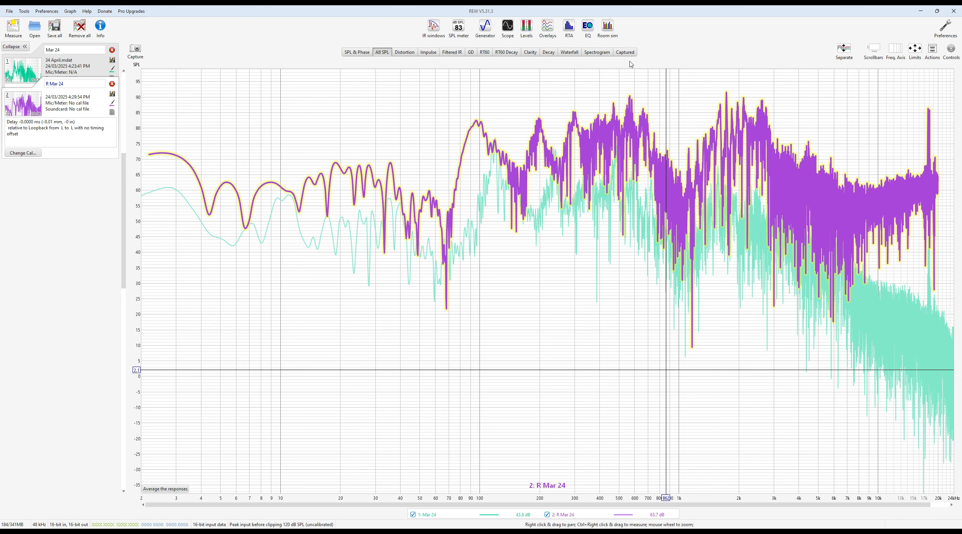
# - Run the oscilloscope on the input signal and check the input and reference input level meters
pyautogui.click(507, 27)
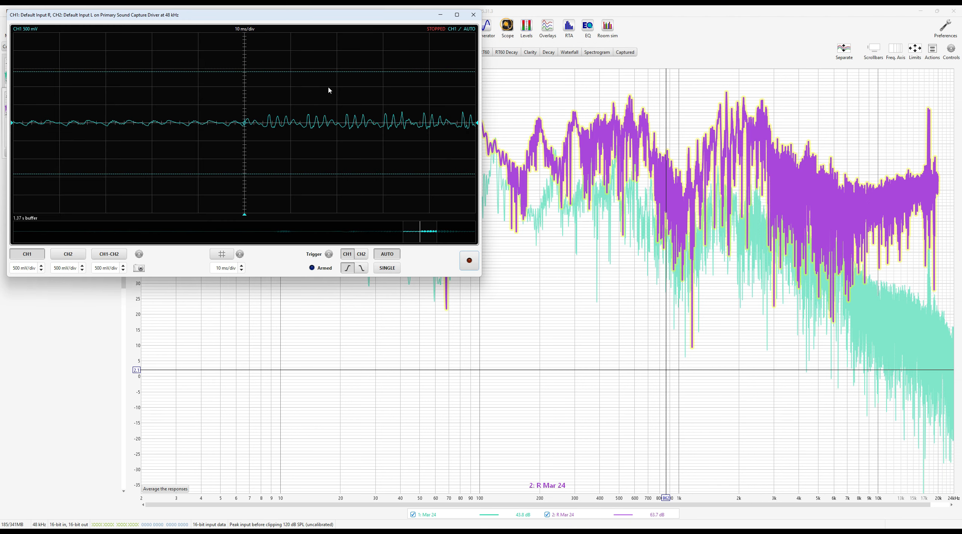
pyautogui.click(468, 266)
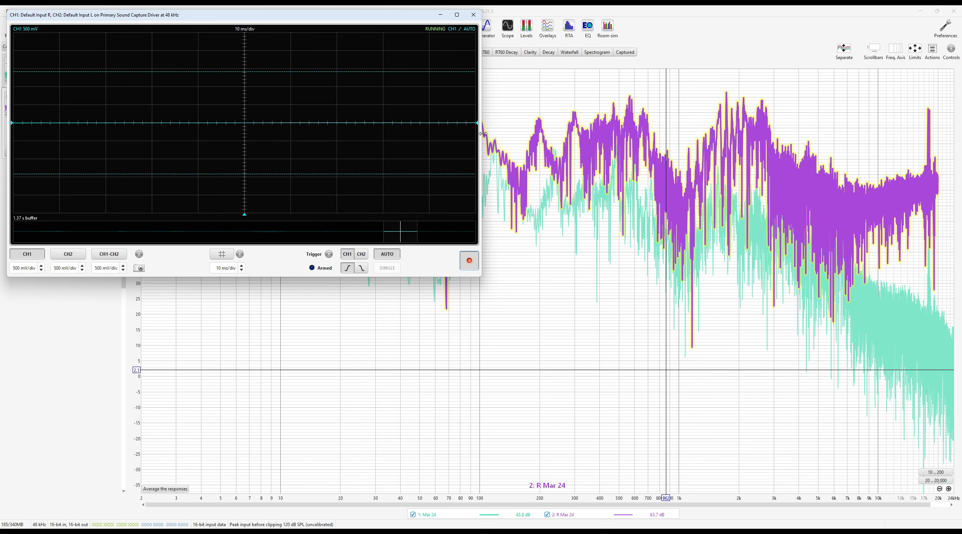
pyautogui.click(473, 15)
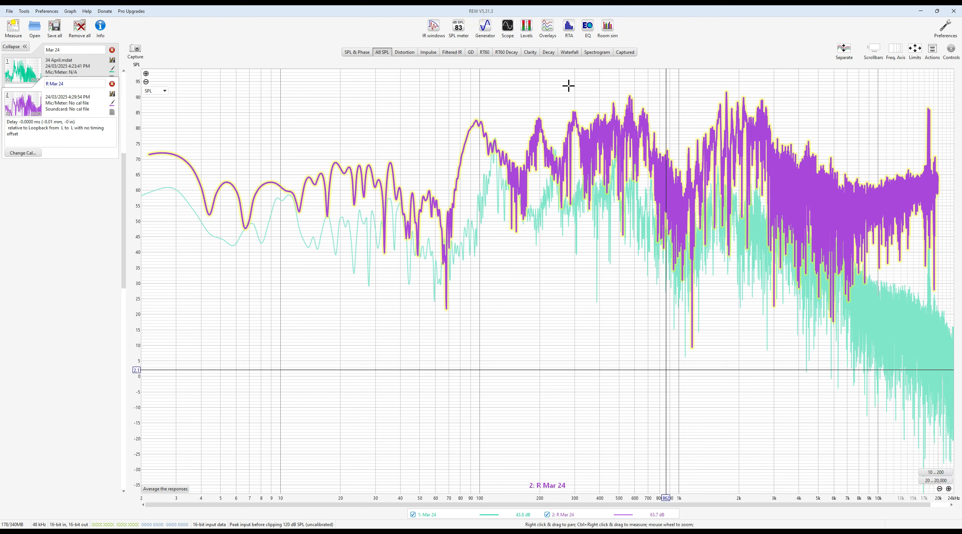
pyautogui.click(526, 27)
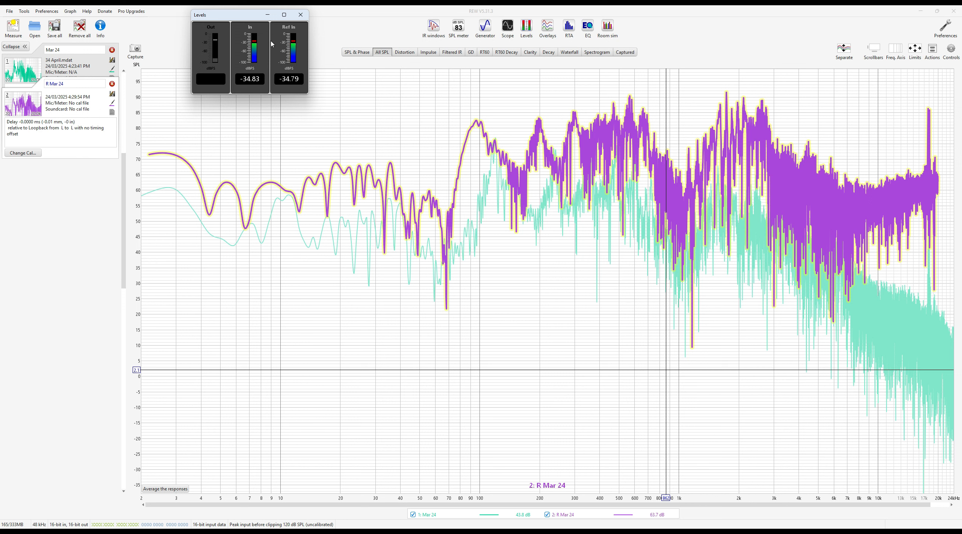
pyautogui.click(304, 17)
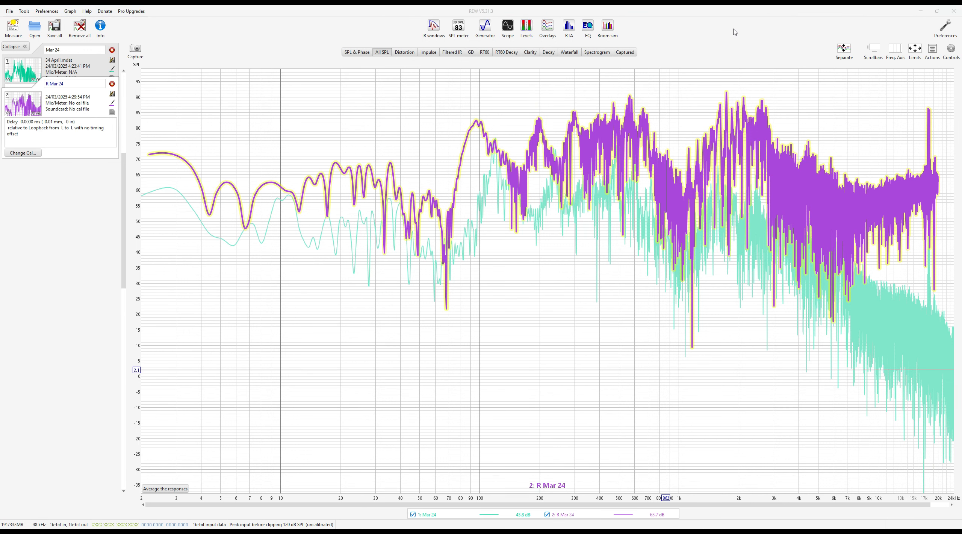
# - Record a live spectrum in the RTA, stop it, and save the current trace as a new measurement
pyautogui.click(570, 29)
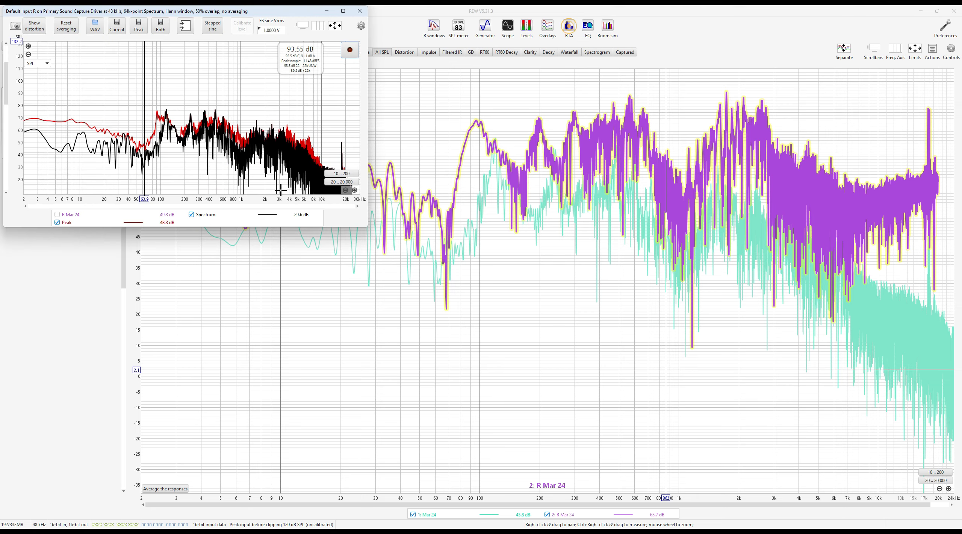
pyautogui.click(359, 11)
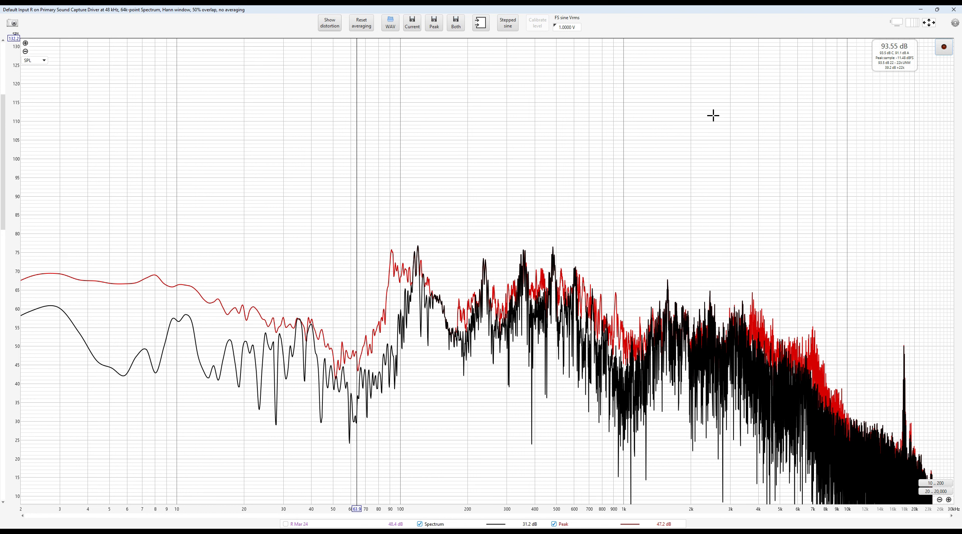
pyautogui.click(944, 47)
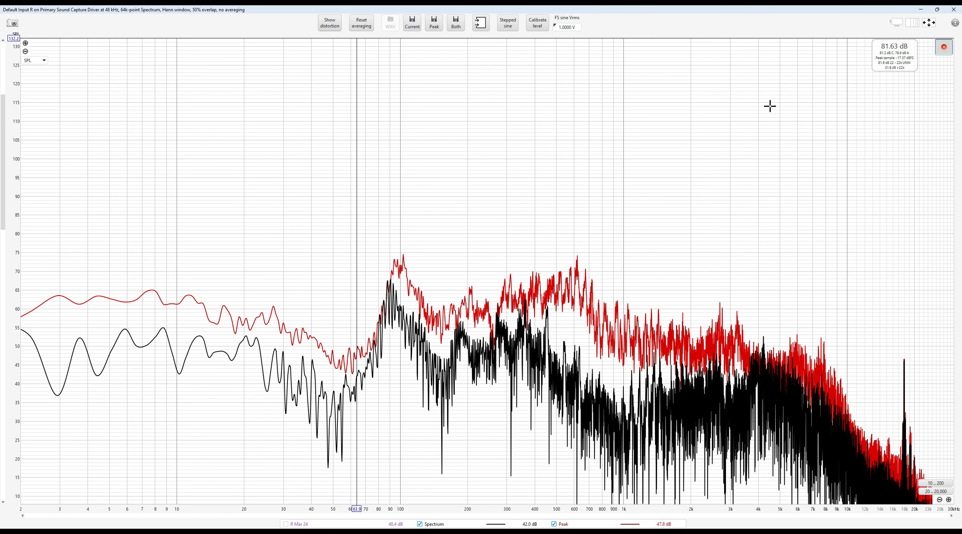
pyautogui.click(945, 50)
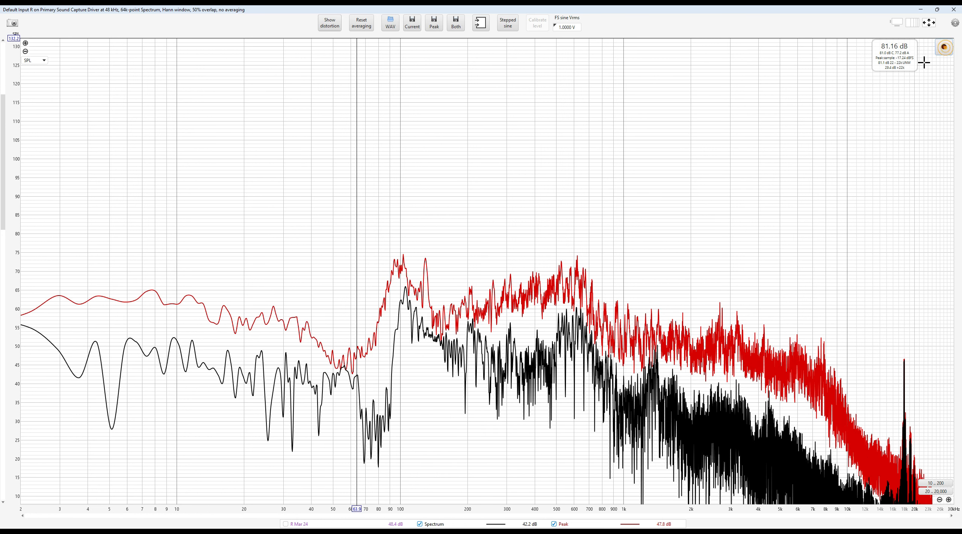
pyautogui.click(412, 26)
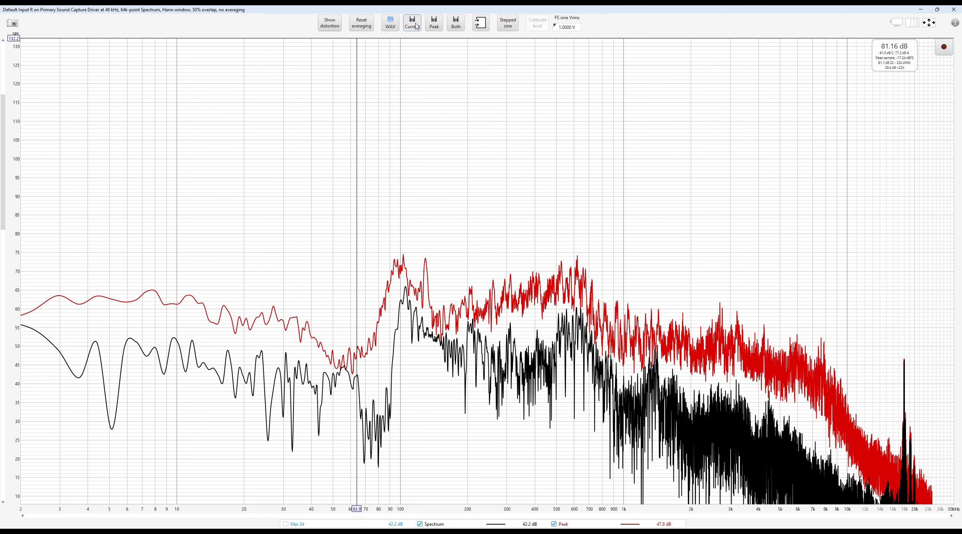
pyautogui.click(955, 11)
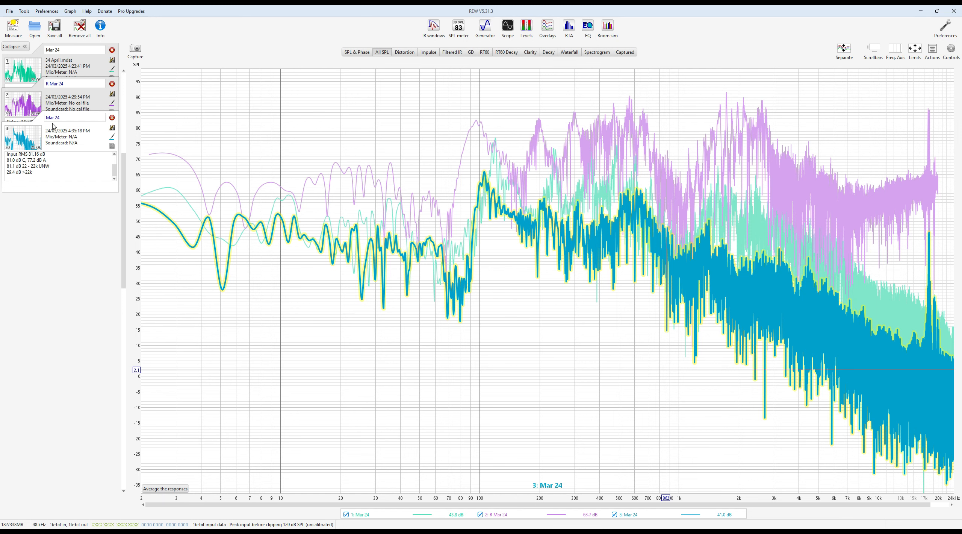
# - Highlight each of the three measurements in turn to compare their traces on the All SPL graph
pyautogui.click(18, 98)
pyautogui.click(21, 63)
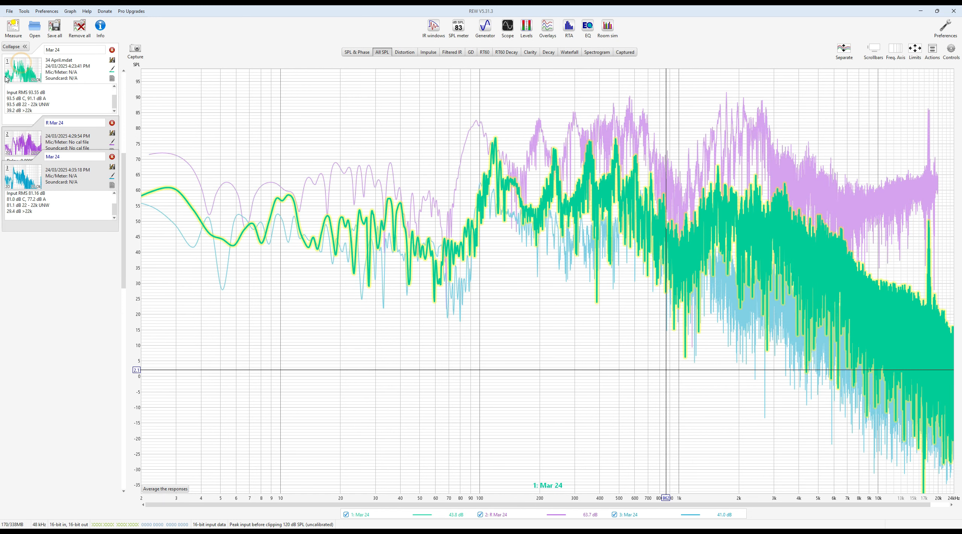
pyautogui.click(26, 146)
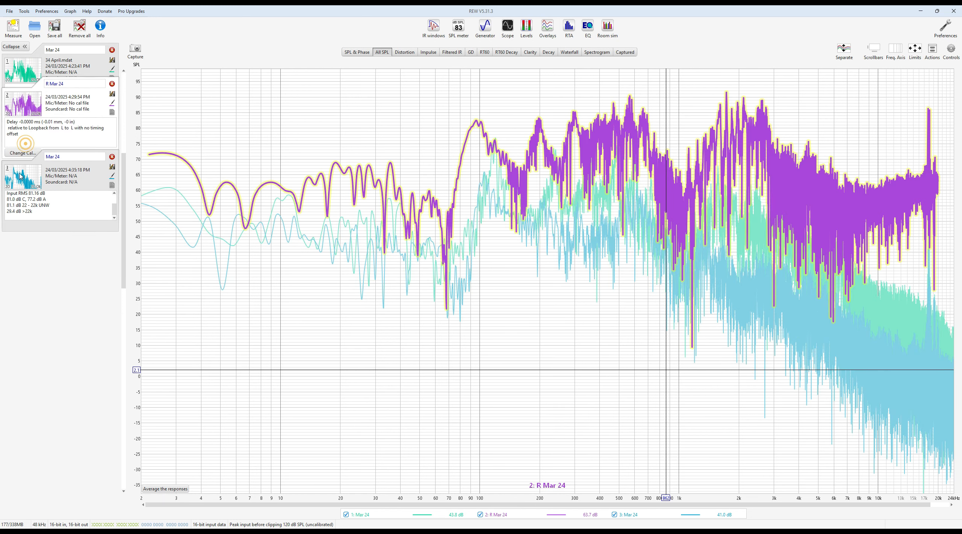
pyautogui.click(23, 177)
# - Open the EQ window for the first Mar 24 measurement at full size with its response in view
pyautogui.click(30, 69)
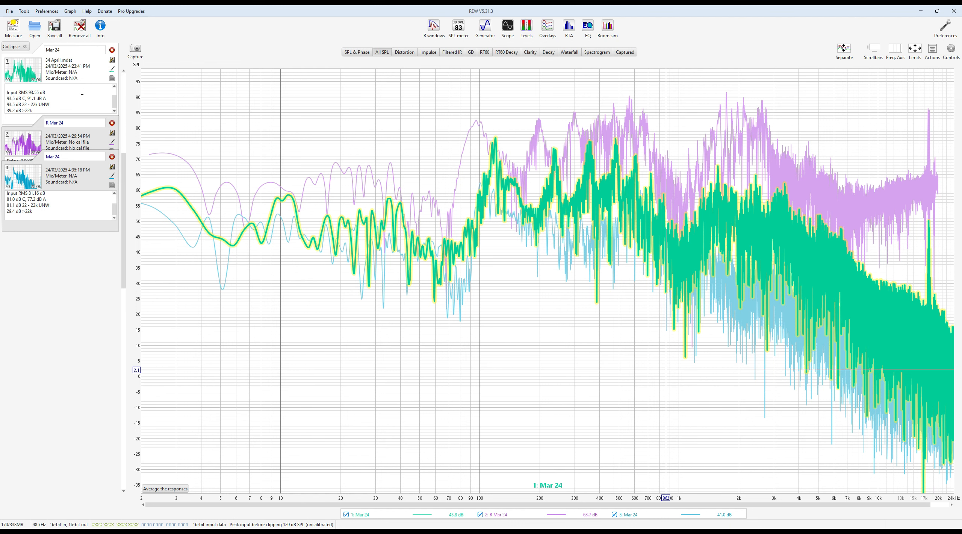
pyautogui.click(590, 29)
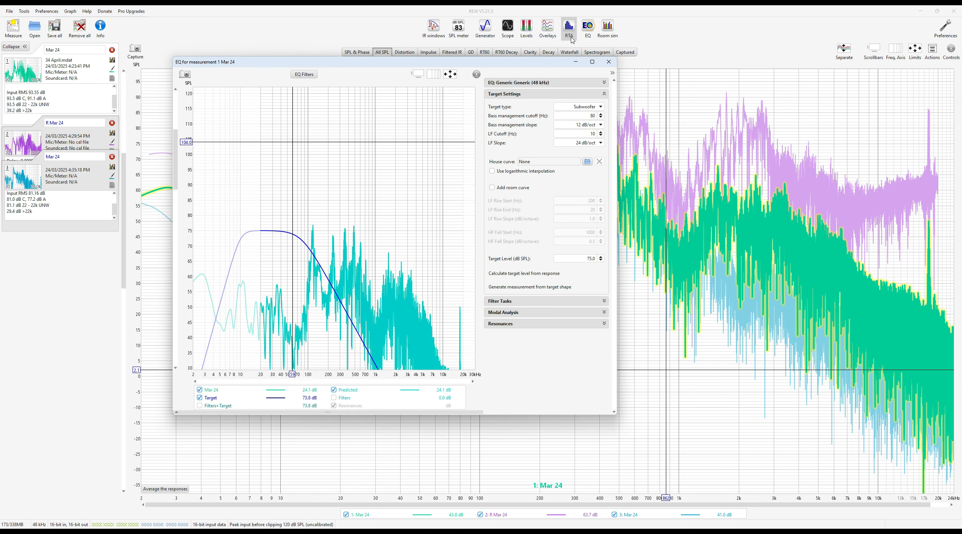
pyautogui.click(594, 60)
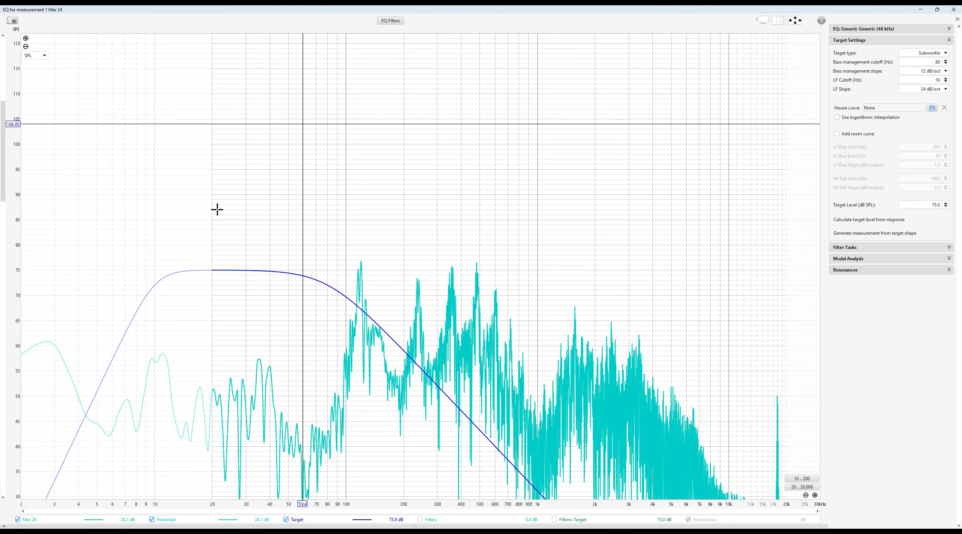
pyautogui.scroll(1, 217, 210)
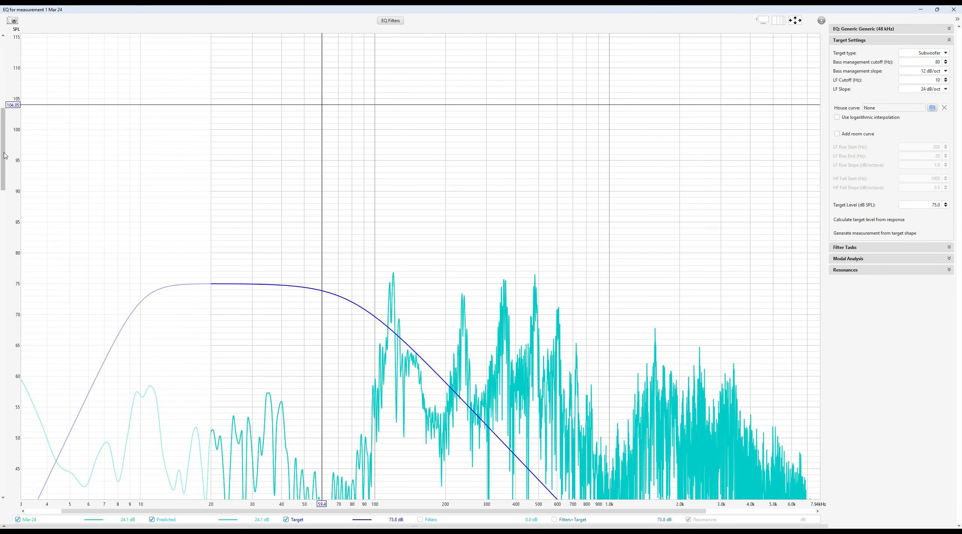
pyautogui.moveTo(4, 156); pyautogui.dragTo(7, 188)
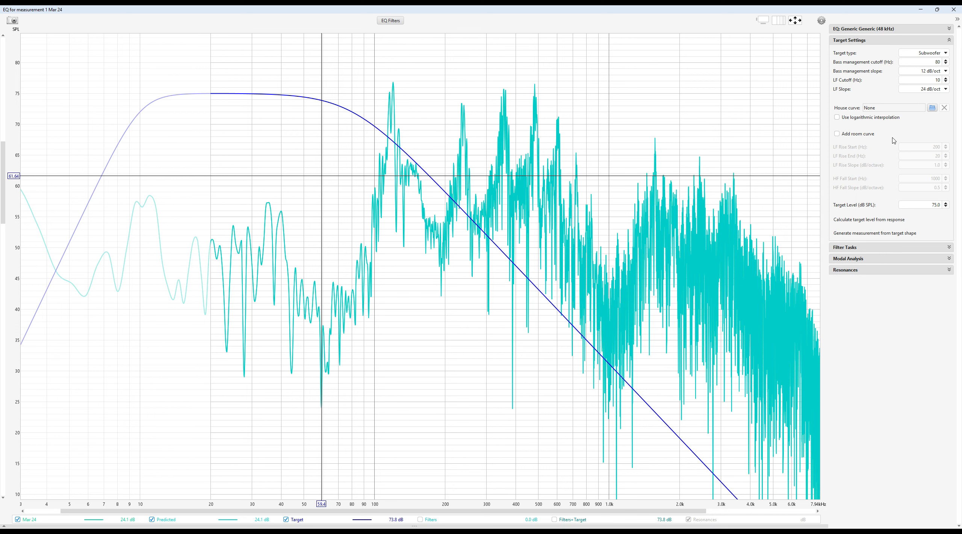
# - Add a room curve to the EQ target and set the target level to 67.0 dB SPL
pyautogui.click(846, 135)
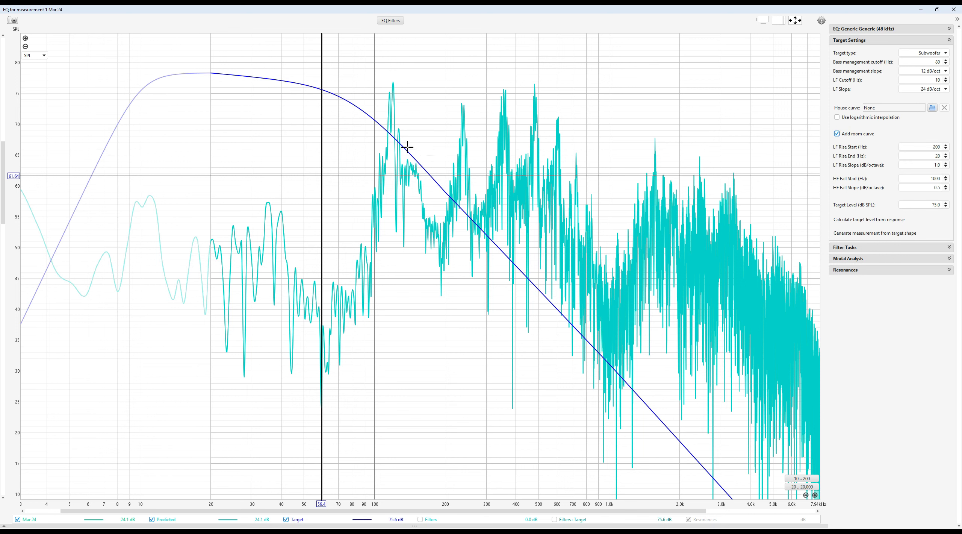
pyautogui.moveTo(370, 166); pyautogui.dragTo(462, 140)
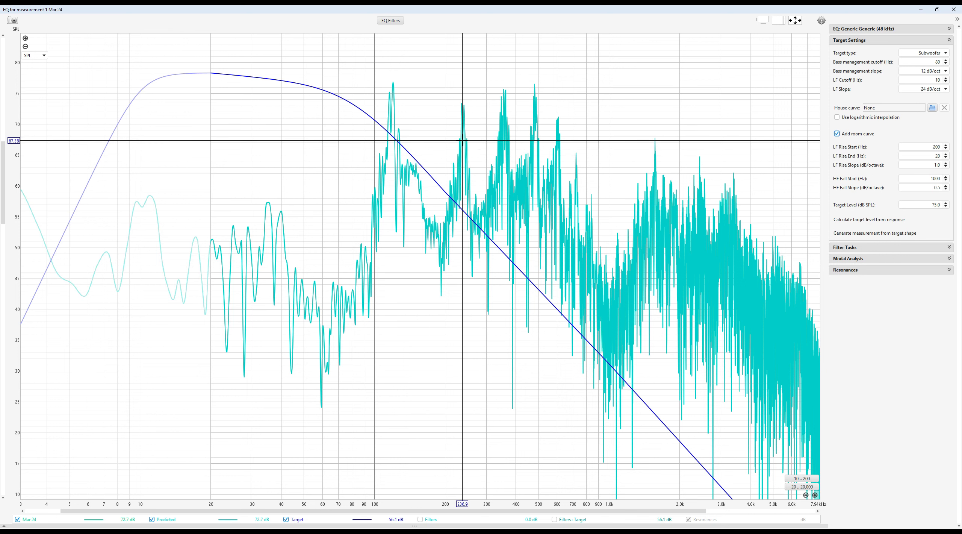
pyautogui.click(928, 205)
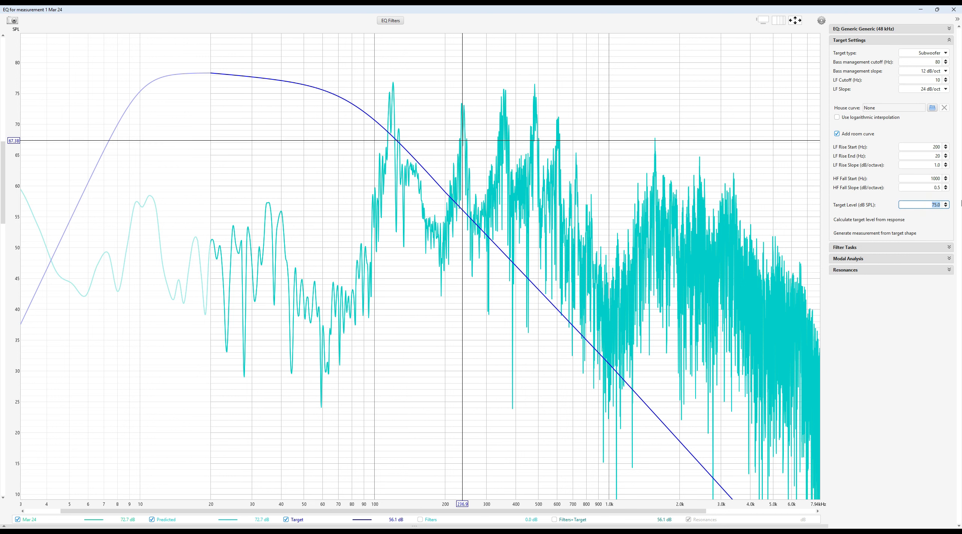
pyautogui.press('Return')
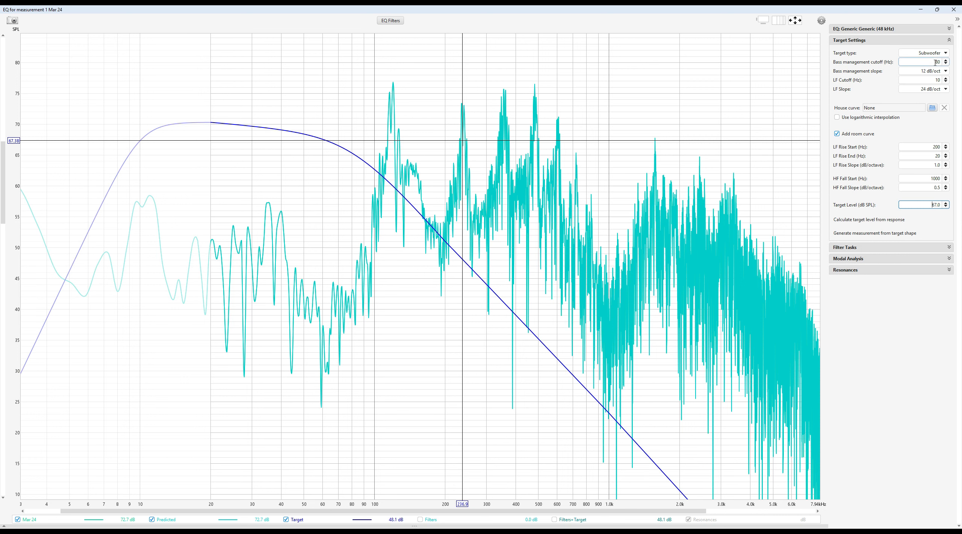
# - Try the Full range speaker target type and switch the target to Speaker driver
pyautogui.click(945, 53)
pyautogui.click(927, 61)
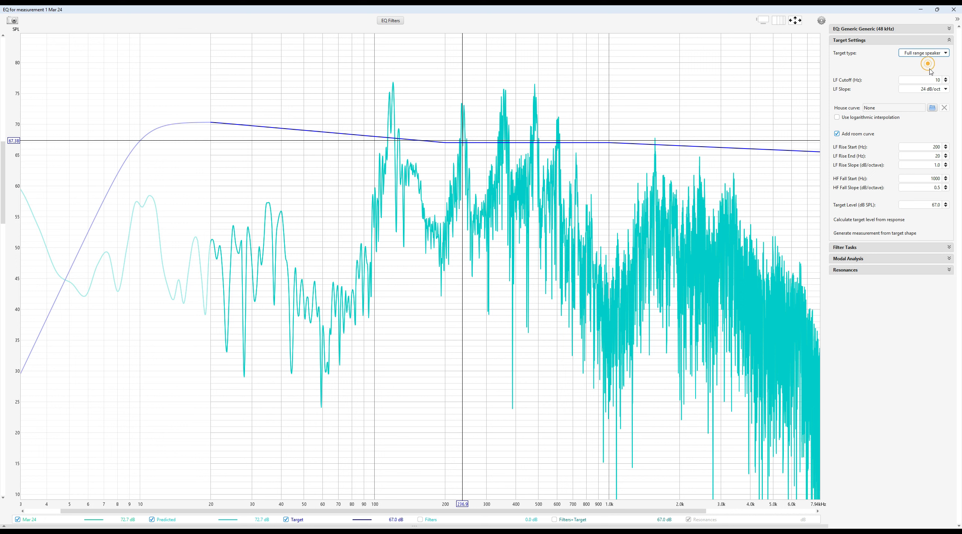
pyautogui.click(945, 54)
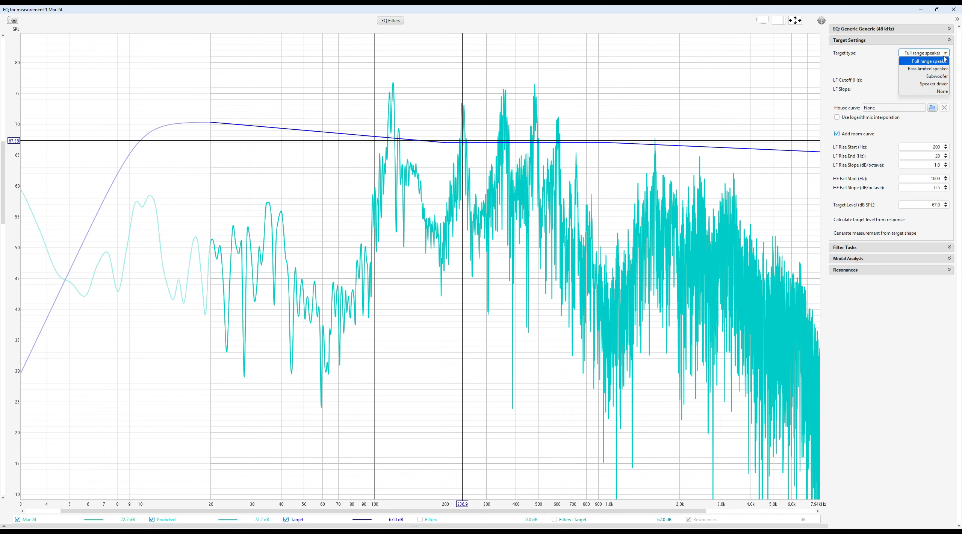
pyautogui.click(934, 84)
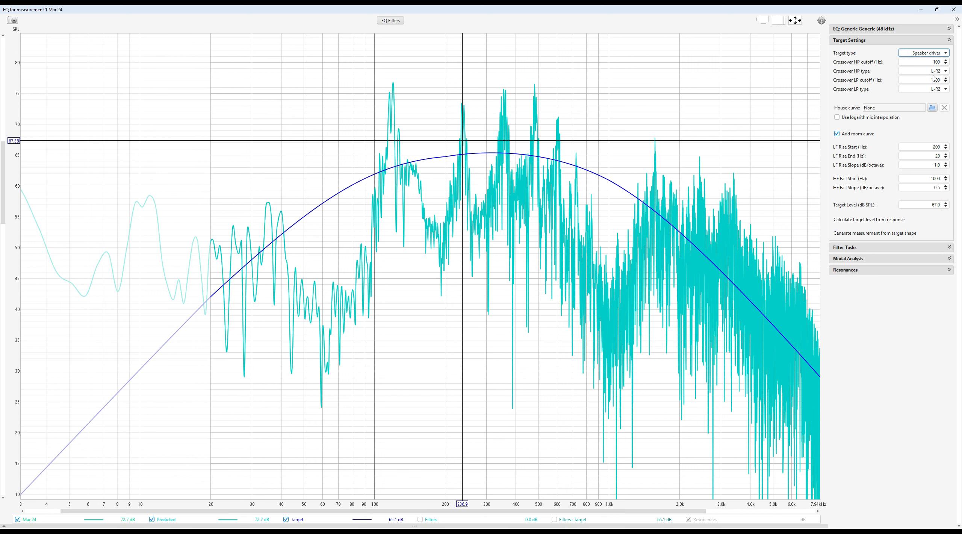
# - Set the target's high-pass crossover to a 200 Hz cutoff with the L-R4 type
pyautogui.press('Tab')
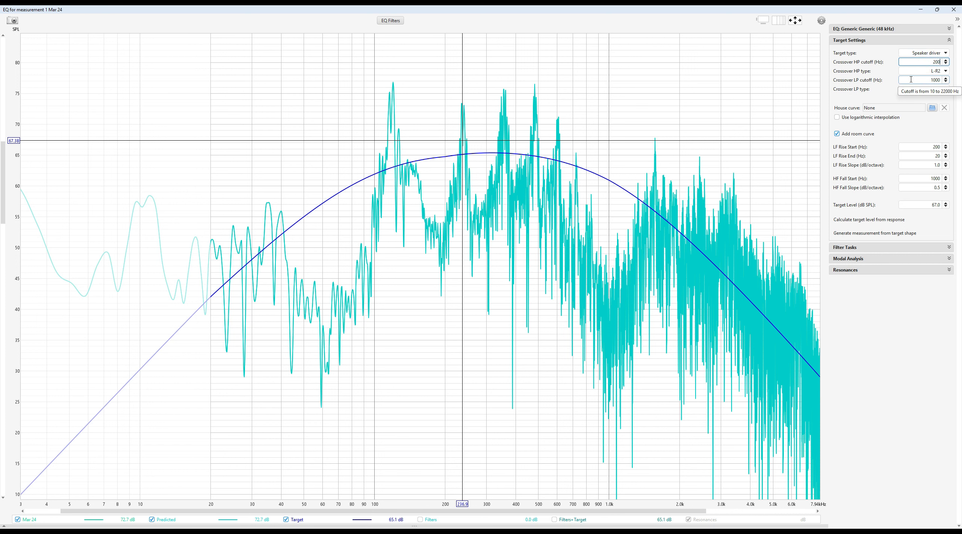
pyautogui.click(933, 71)
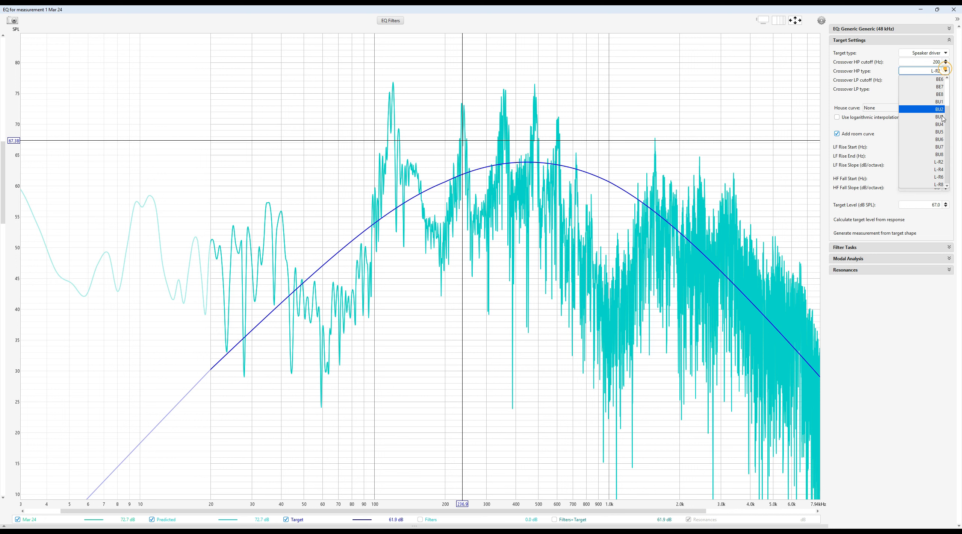
pyautogui.click(939, 169)
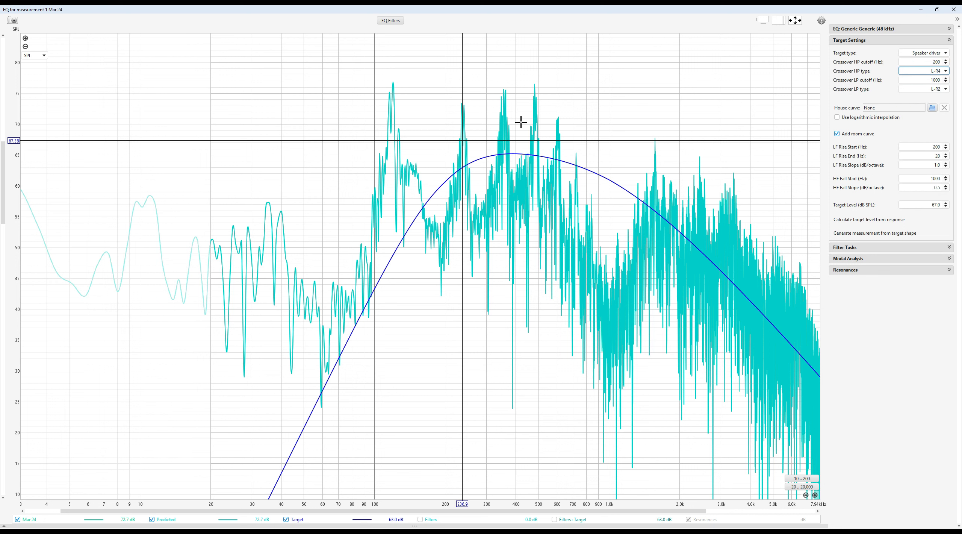
# - Set the target's low-pass crossover to a 2000 Hz cutoff with the L-R4 type and close the EQ window
pyautogui.click(927, 81)
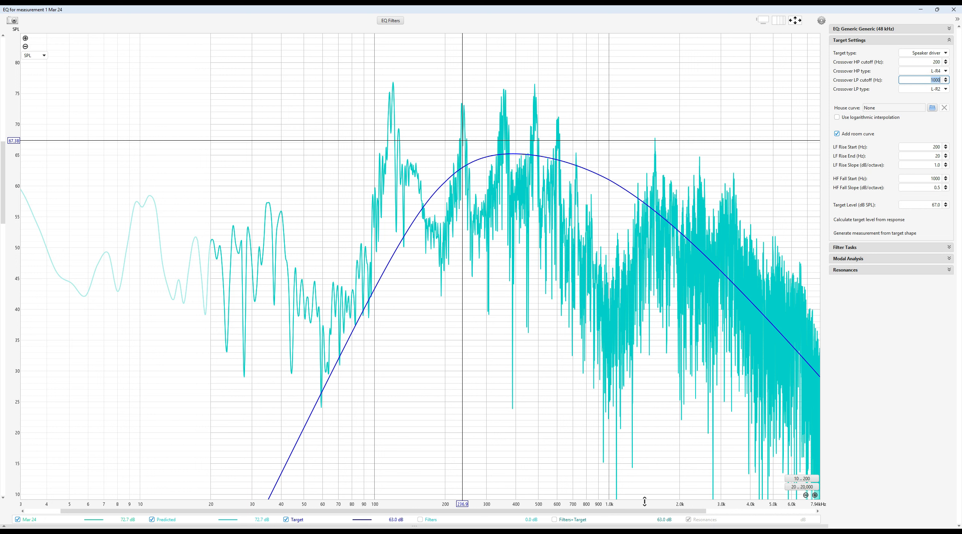
pyautogui.write('2')
pyautogui.press('Return')
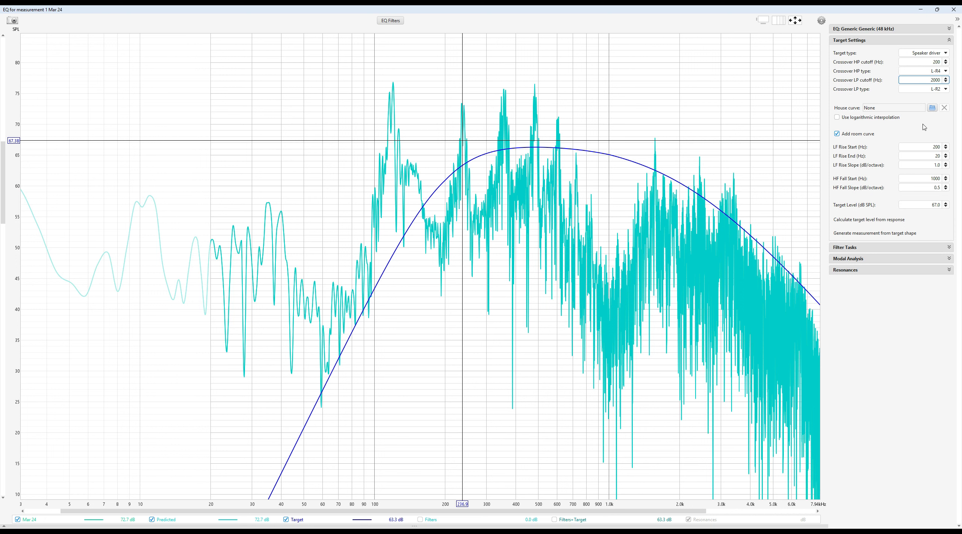
pyautogui.click(945, 88)
pyautogui.click(940, 188)
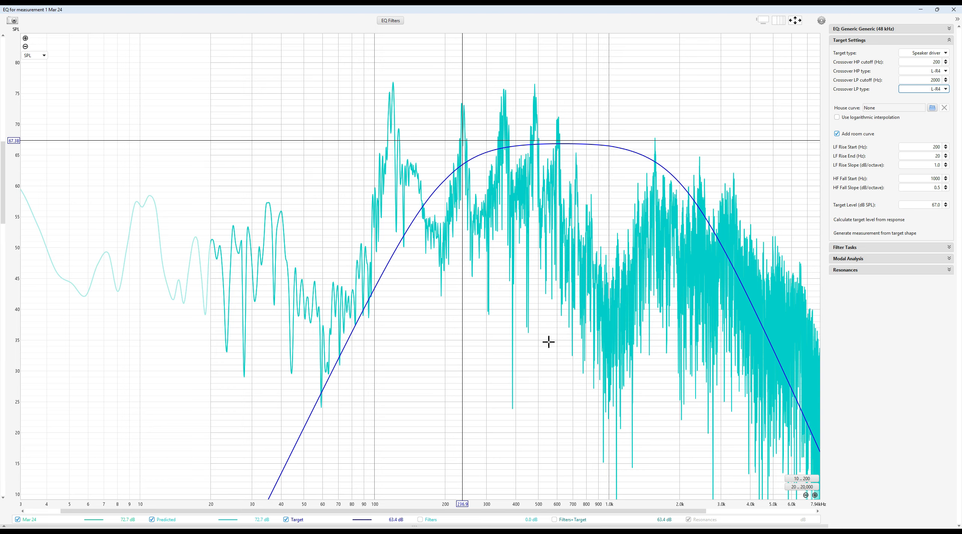
pyautogui.click(955, 9)
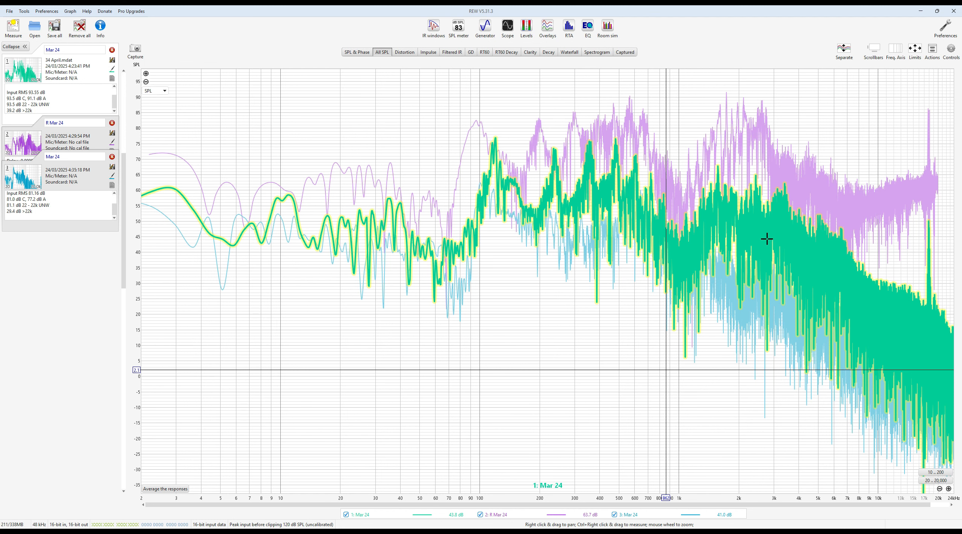
# - Save all three measurements to the file 34 April.mdat
pyautogui.click(474, 308)
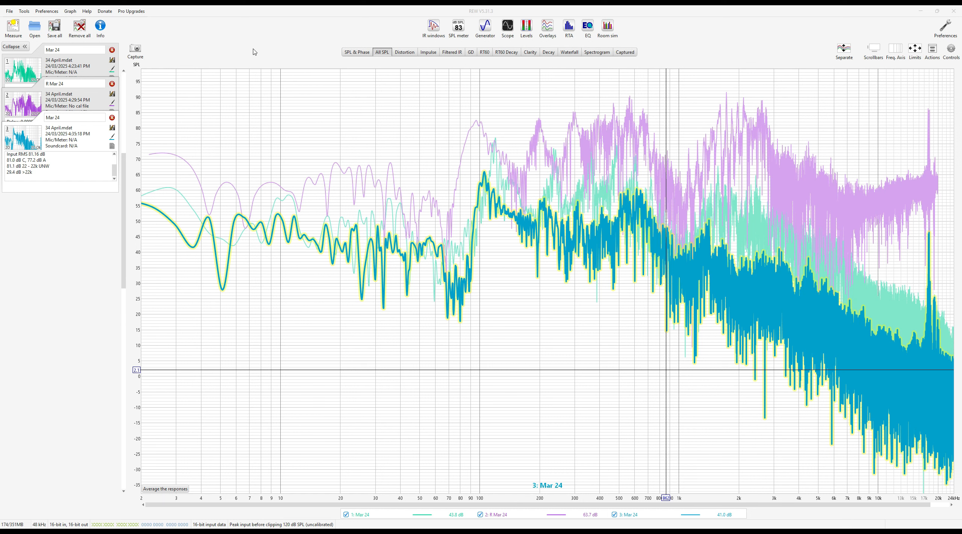
pyautogui.click(81, 30)
pyautogui.click(518, 43)
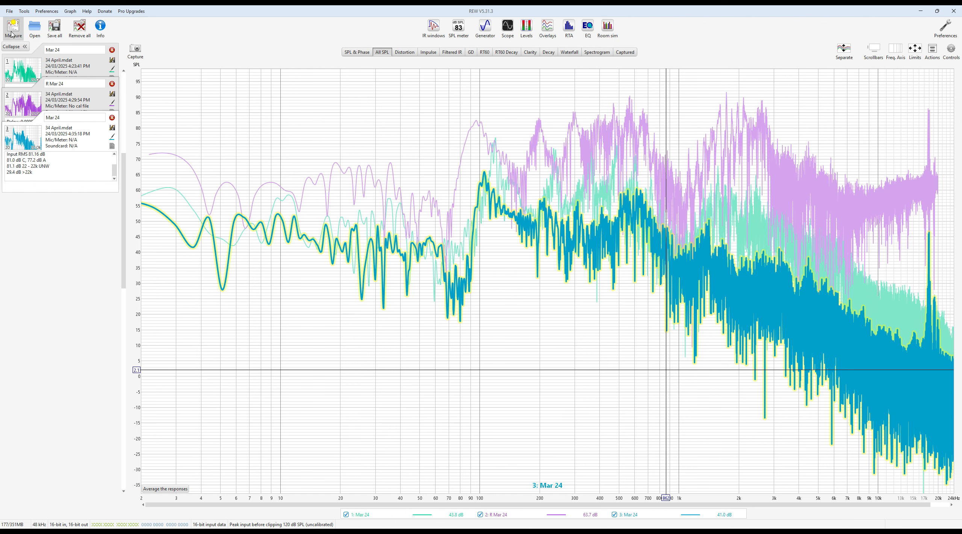
# - Open the recent file "rew sweeps measures no delay 8 apr 24.mdat" and remove the three 34 April measurements from the list
pyautogui.click(9, 11)
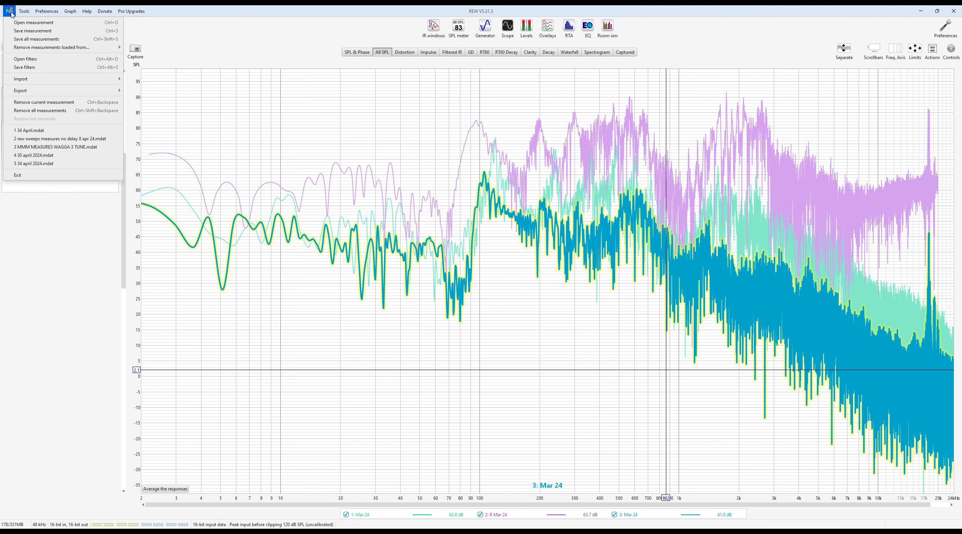
pyautogui.click(60, 138)
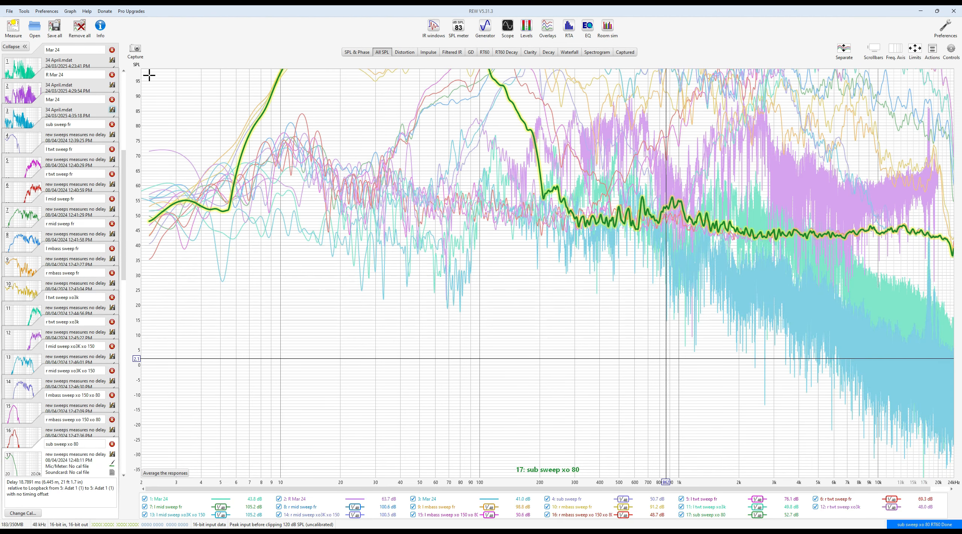
pyautogui.click(112, 50)
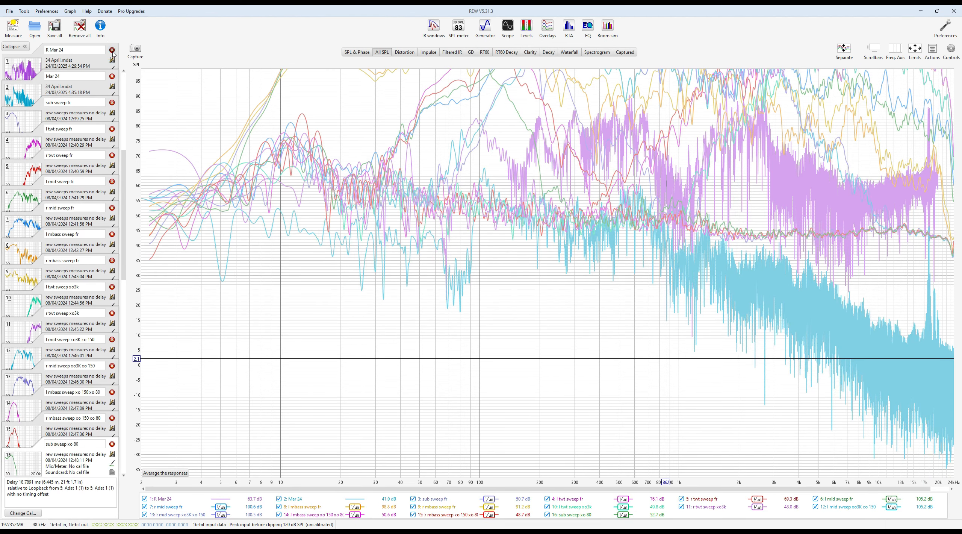
pyautogui.click(112, 50)
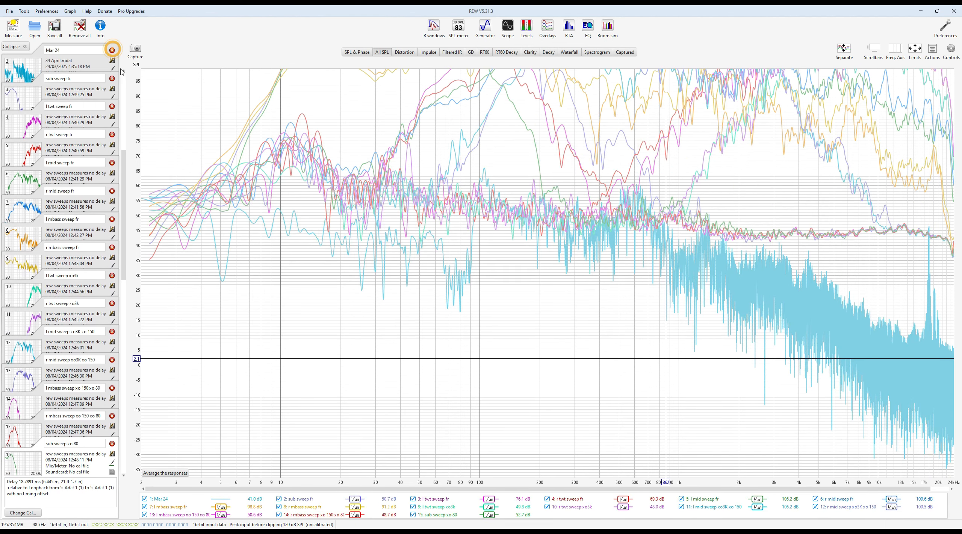
pyautogui.click(112, 50)
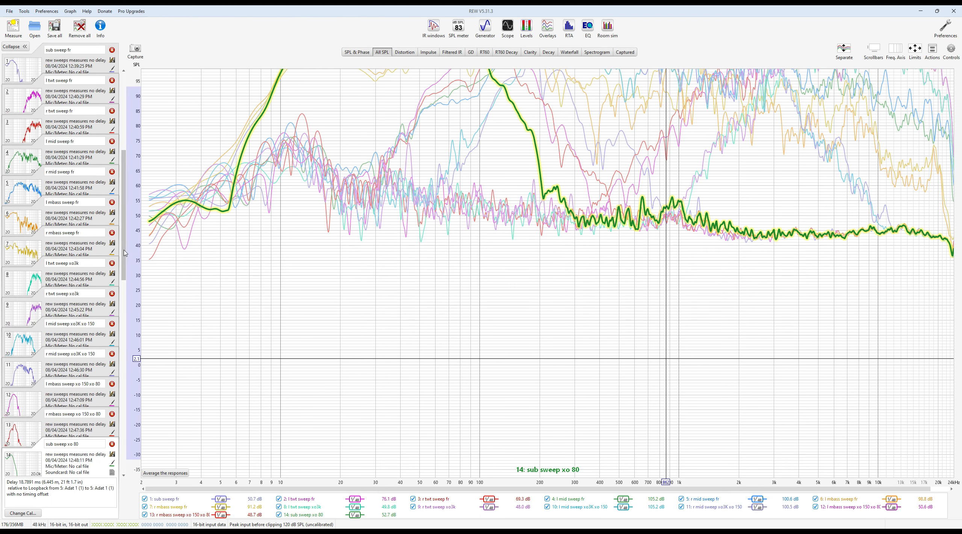
# - Bring the full sweep traces into view on the All SPL graph and highlight sub sweep fr and l twt sweep fr
pyautogui.moveTo(124, 250); pyautogui.dragTo(310, 130)
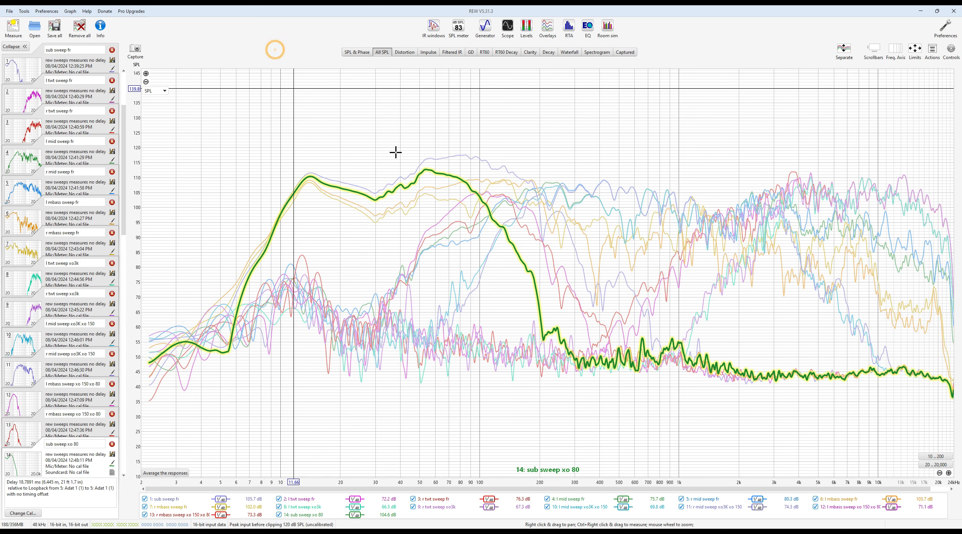
pyautogui.click(29, 72)
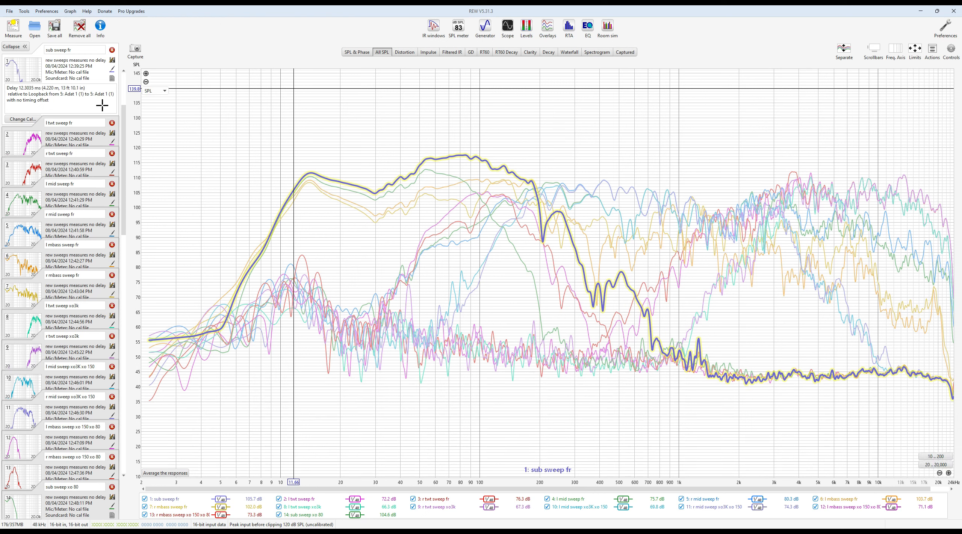
pyautogui.click(23, 139)
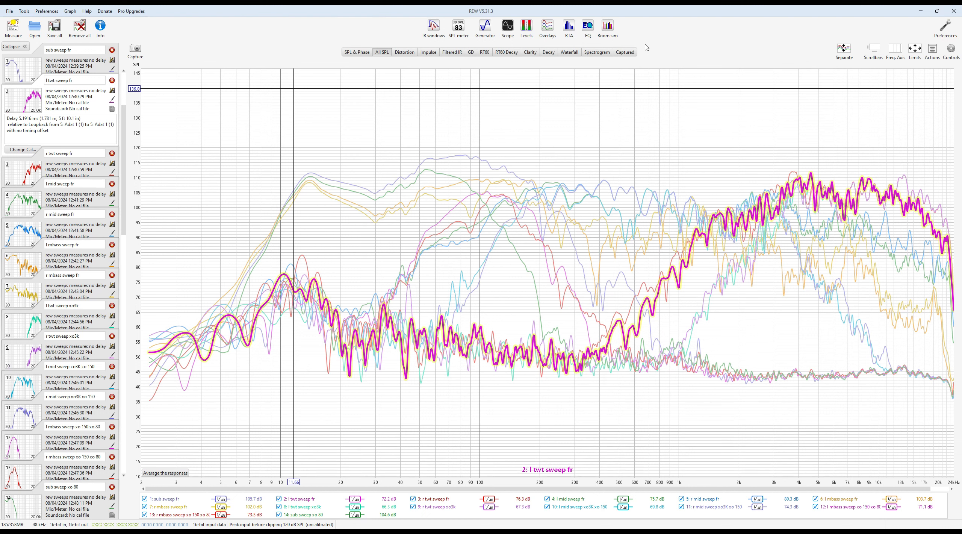
# - Examine the SPL and phase traces of l twt sweep fr at different level and frequency axis ranges
pyautogui.click(352, 52)
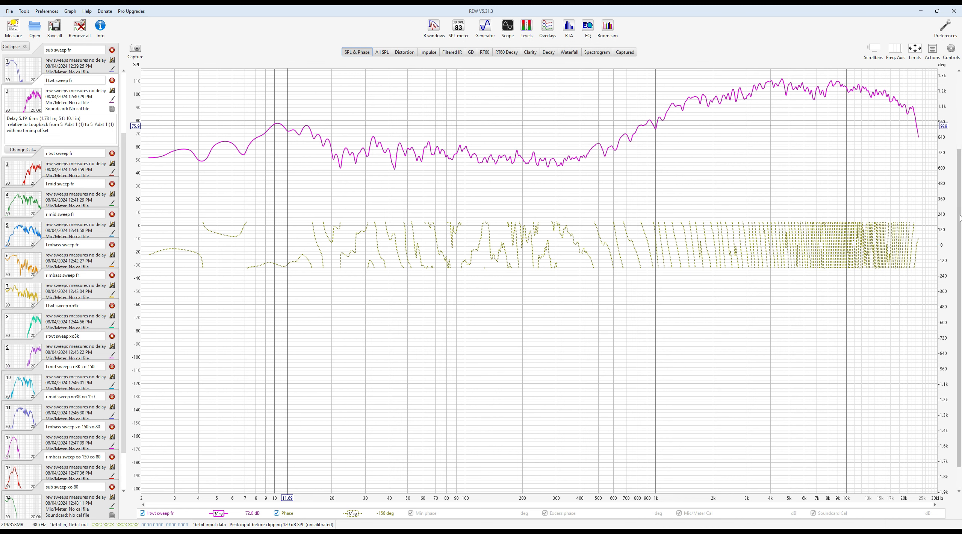
pyautogui.moveTo(960, 218); pyautogui.dragTo(959, 189)
pyautogui.moveTo(124, 231)
pyautogui.mouseDown()
pyautogui.moveTo(124, 187)
pyautogui.moveTo(124, 233)
pyautogui.moveTo(137, 187)
pyautogui.mouseUp()
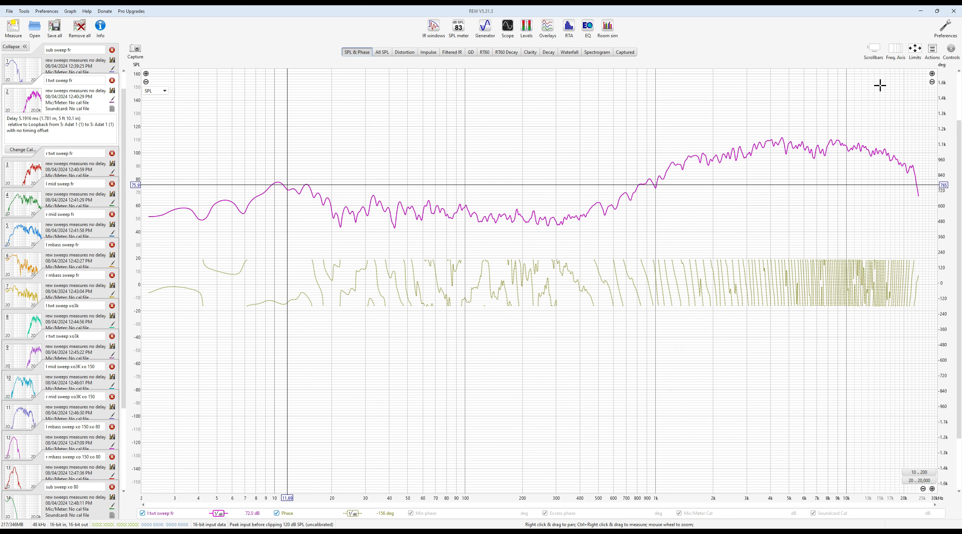
pyautogui.click(146, 74)
pyautogui.click(145, 74)
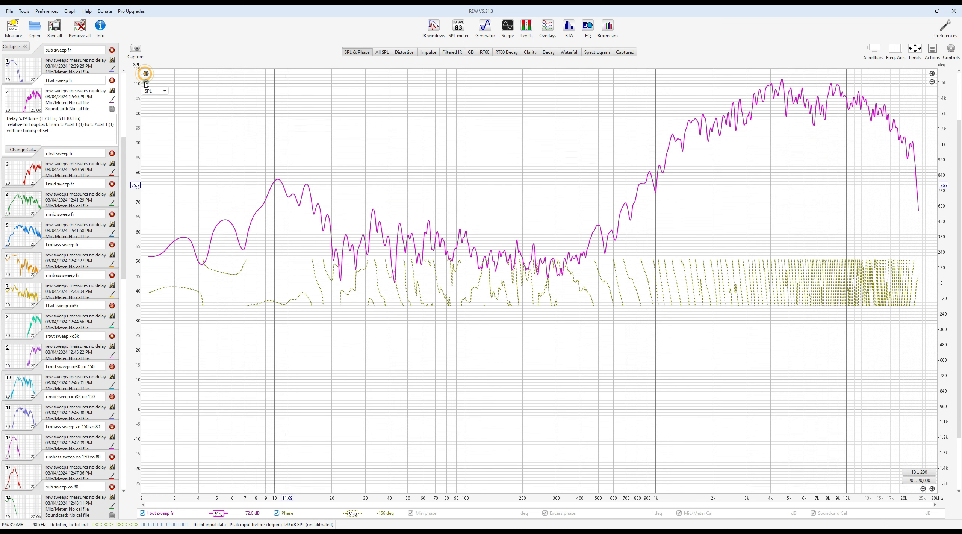
pyautogui.click(932, 488)
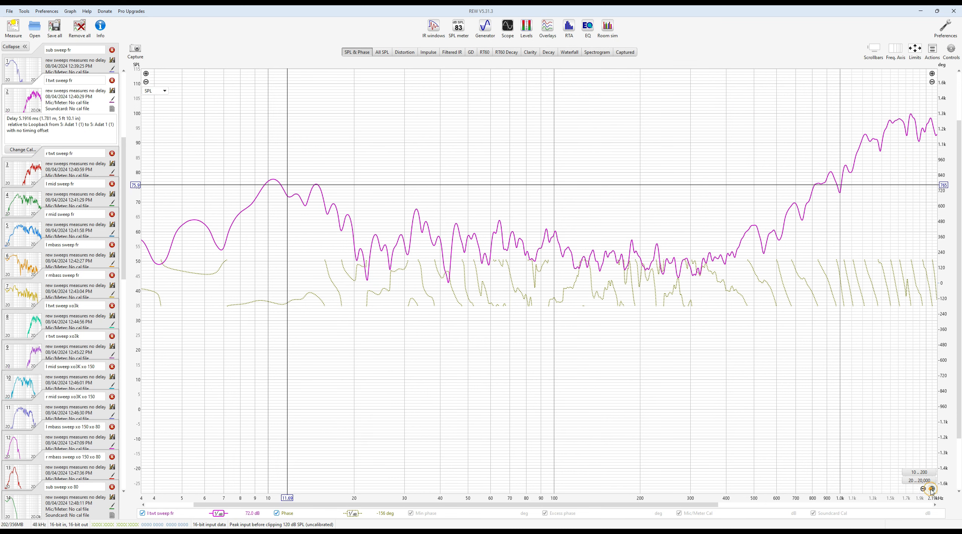
pyautogui.click(923, 488)
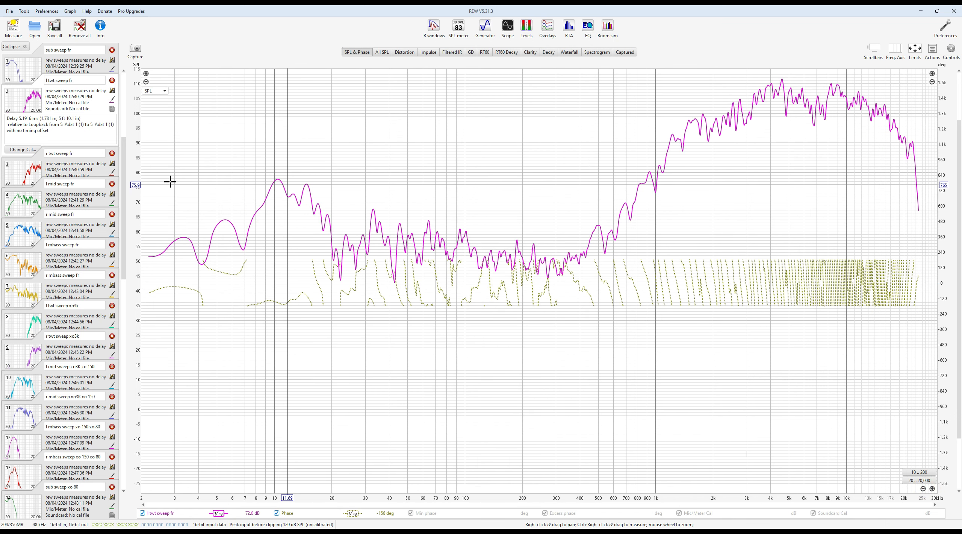
pyautogui.click(932, 488)
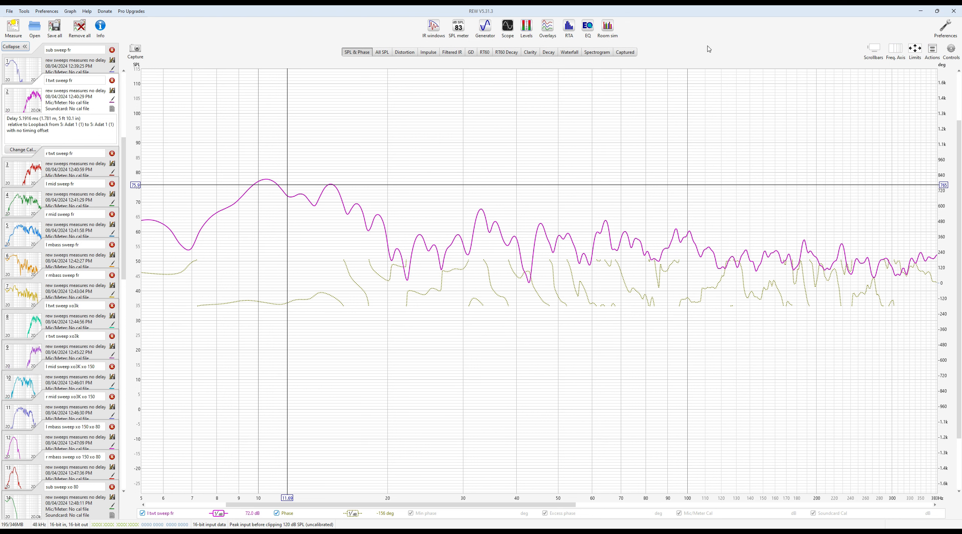
# - Toggle the graph scrollbars off and on, and switch the frequency axis to linear and back to logarithmic
pyautogui.click(872, 49)
pyautogui.click(875, 48)
pyautogui.click(877, 48)
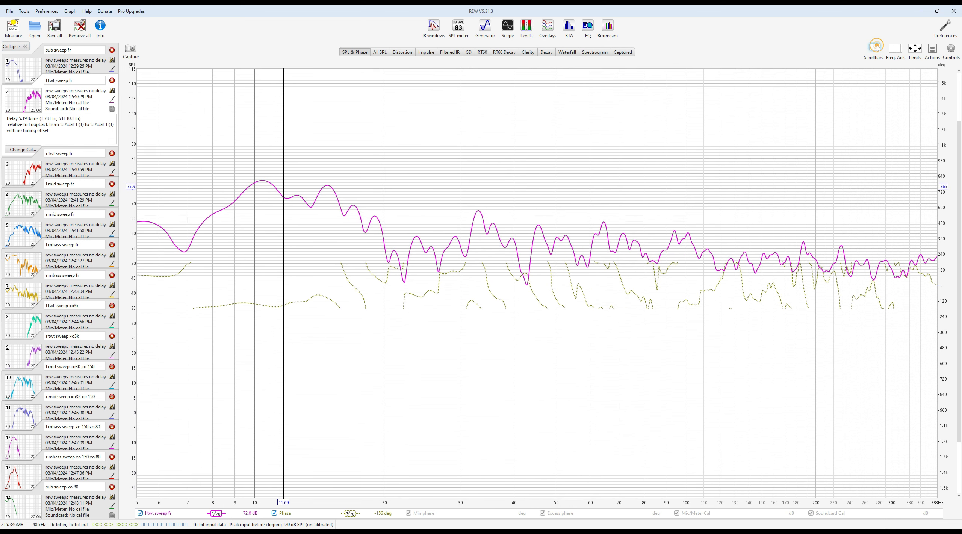
pyautogui.click(877, 49)
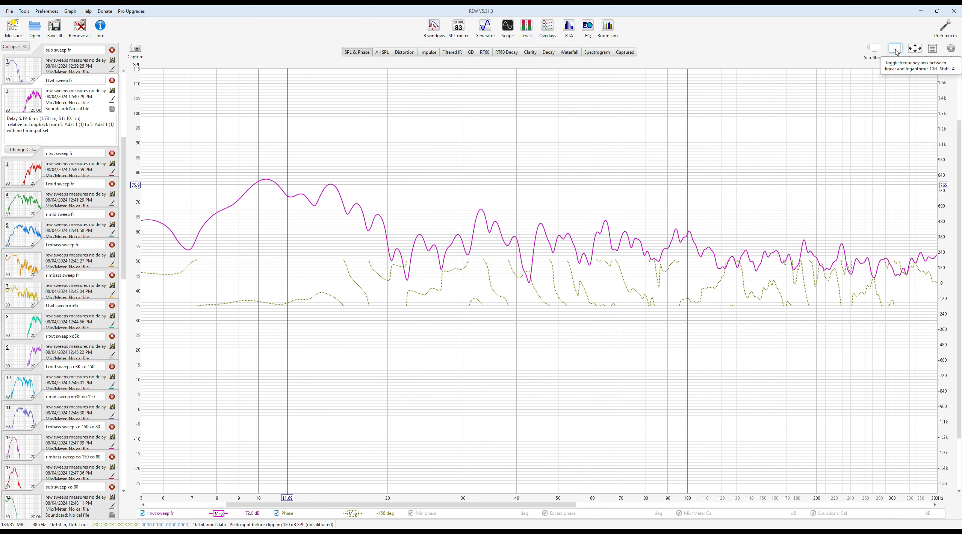
pyautogui.click(896, 49)
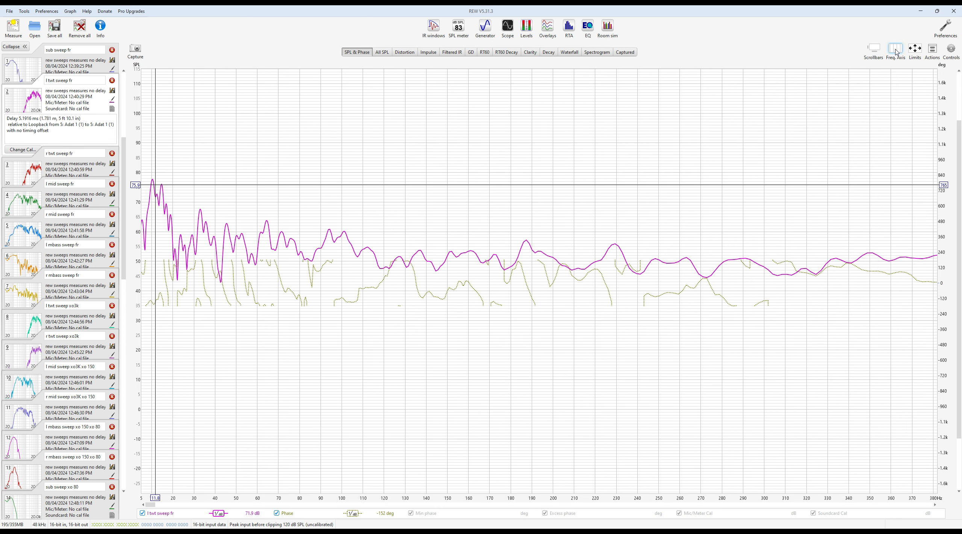
pyautogui.click(896, 50)
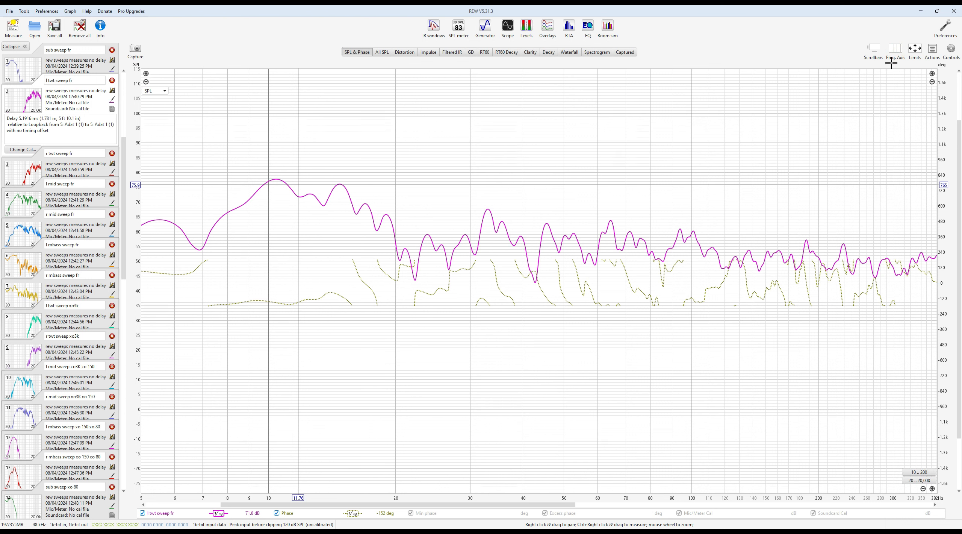
# - Fit the graph axis limits to the data of l twt sweep fr and adjust the vertical position of the SPL trace
pyautogui.click(916, 49)
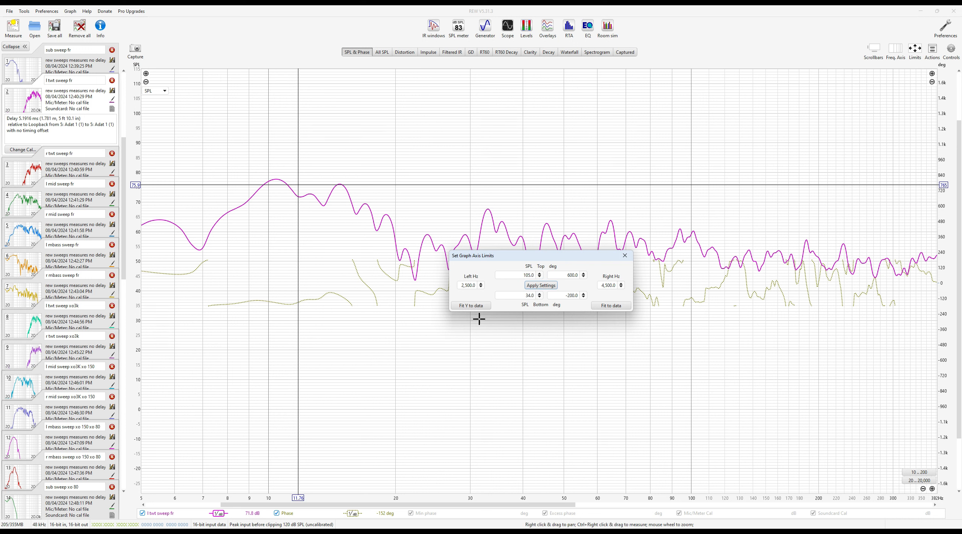
pyautogui.click(611, 306)
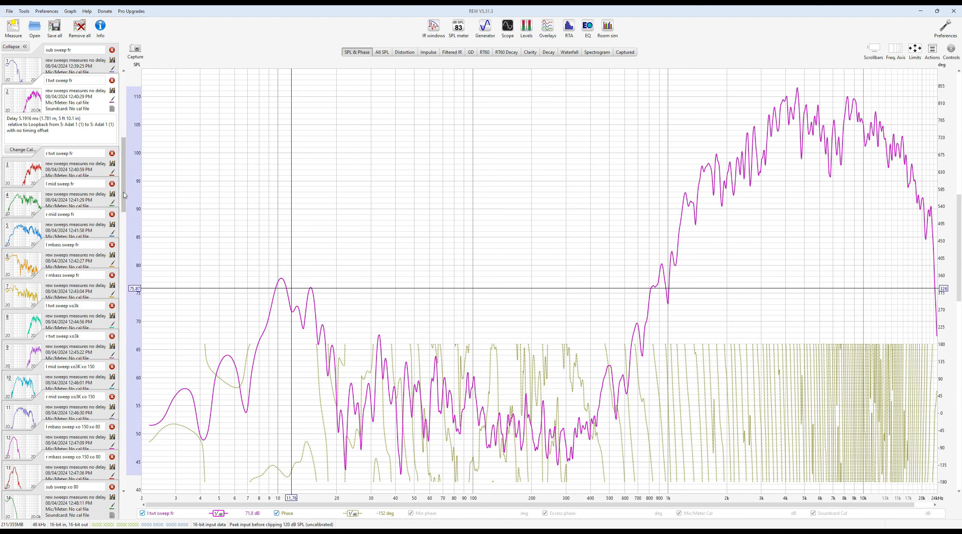
pyautogui.moveTo(127, 194); pyautogui.dragTo(129, 216)
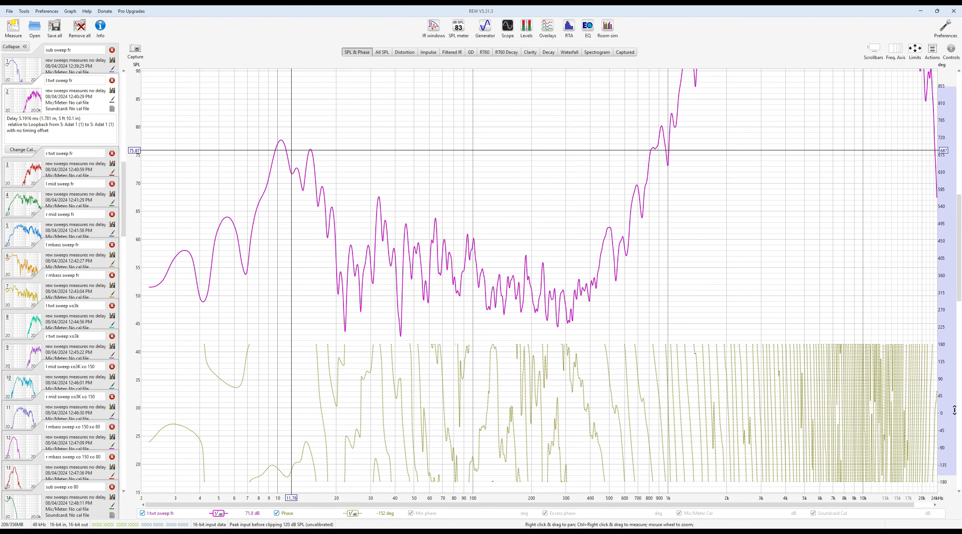
pyautogui.moveTo(120, 183); pyautogui.dragTo(128, 161)
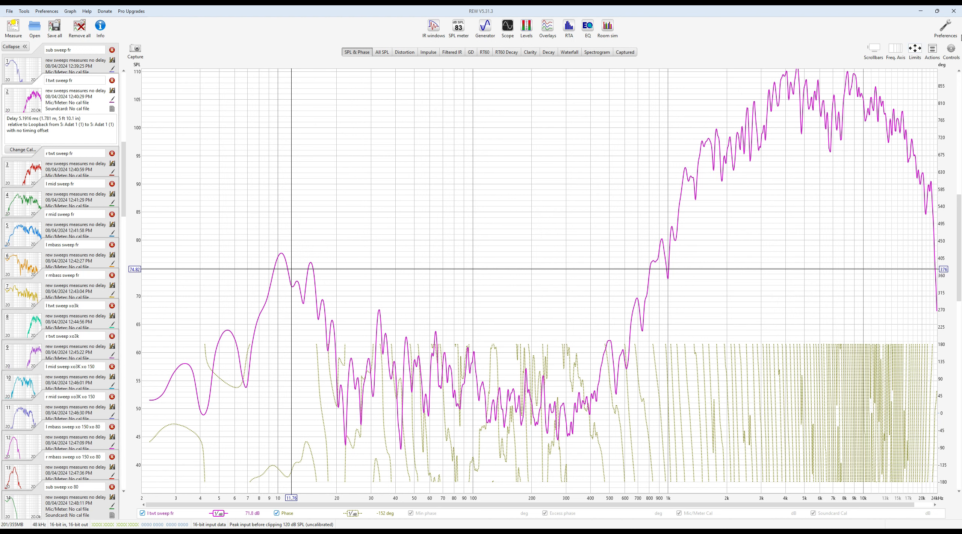
# - Unwrap the phase trace of l twt sweep fr and wrap it again
pyautogui.click(933, 51)
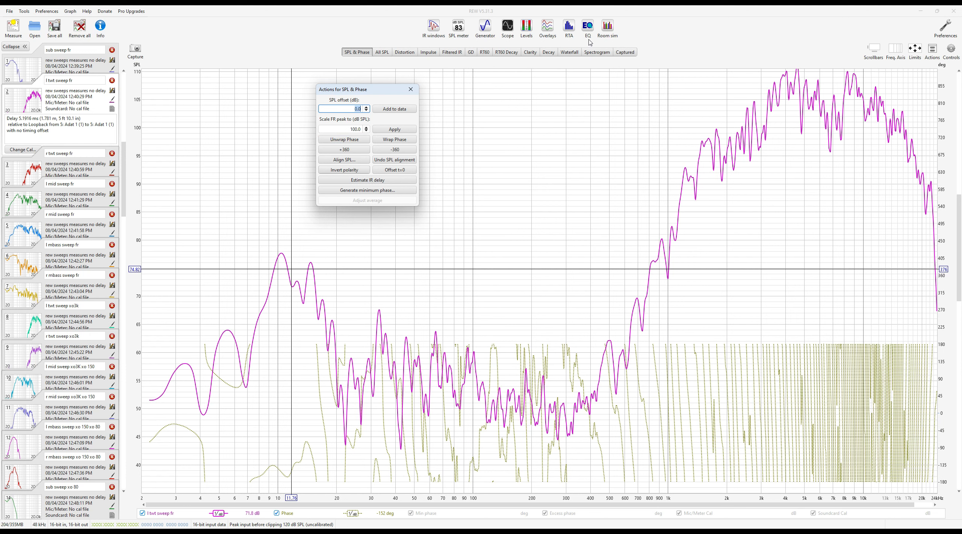
pyautogui.click(410, 89)
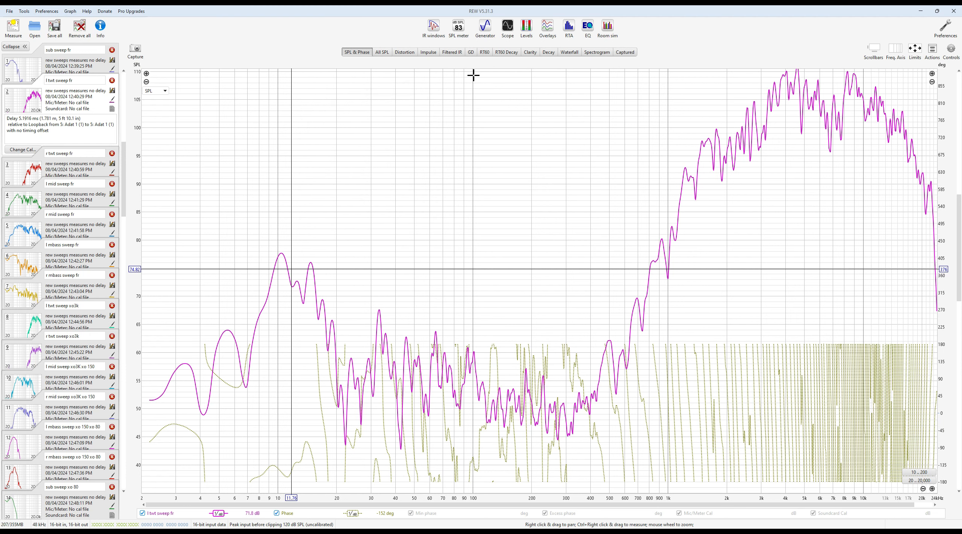
pyautogui.click(933, 52)
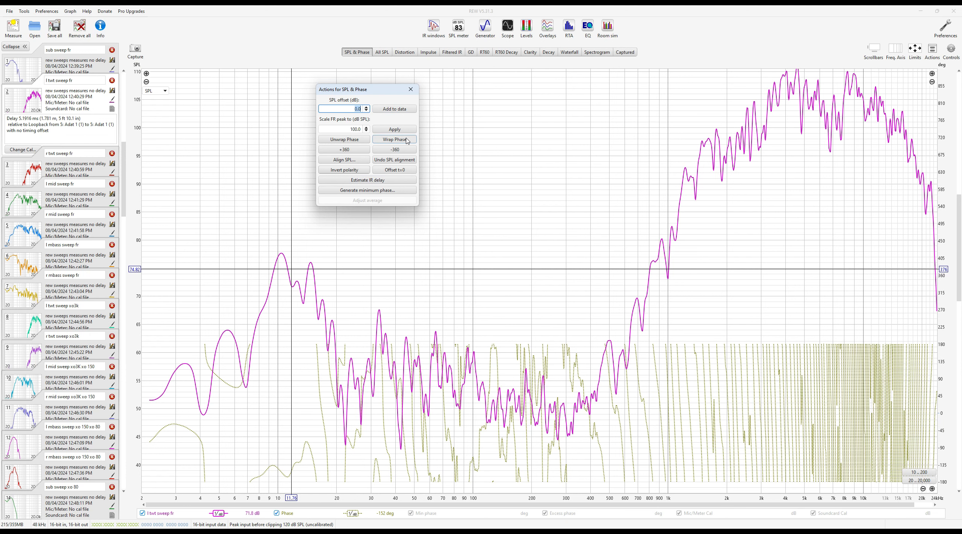
pyautogui.click(344, 139)
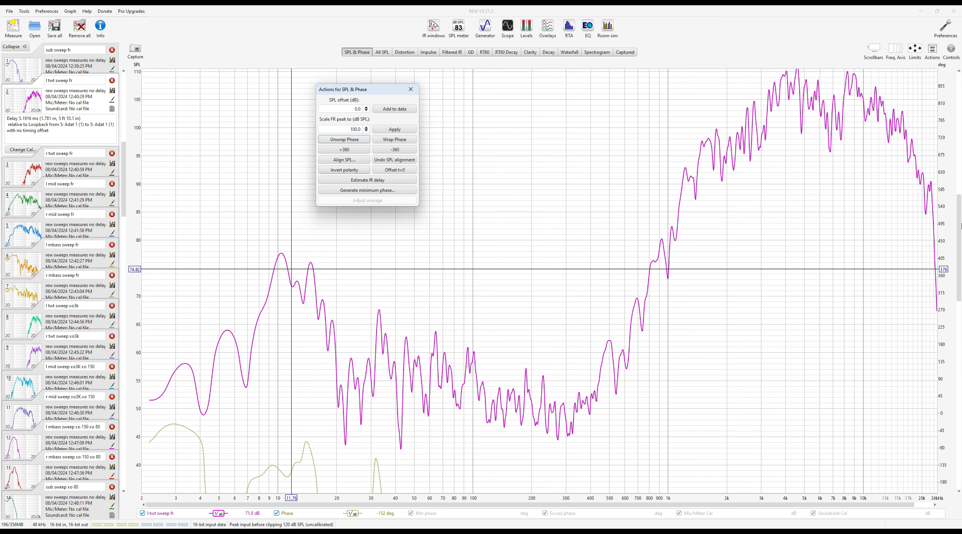
pyautogui.moveTo(959, 233)
pyautogui.mouseDown()
pyautogui.moveTo(959, 320)
pyautogui.moveTo(960, 206)
pyautogui.mouseUp()
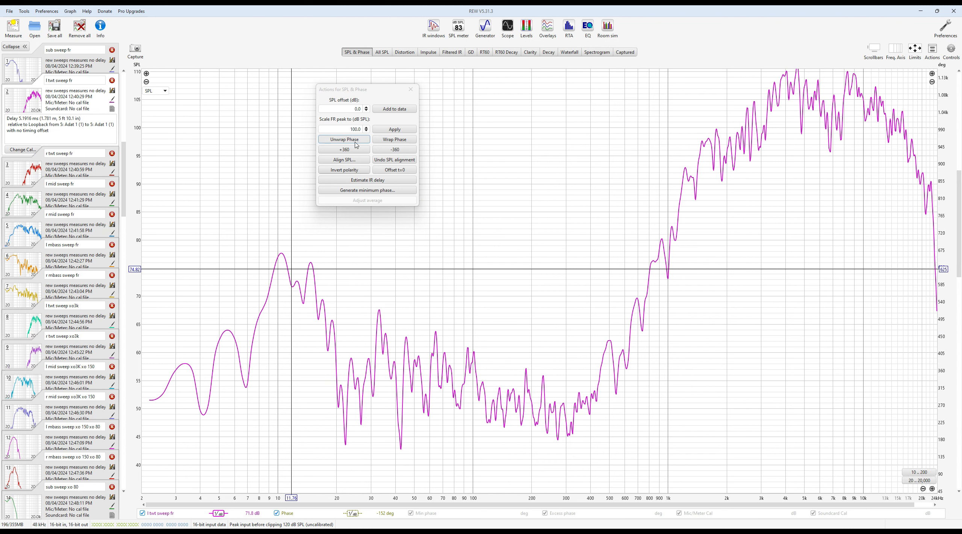
pyautogui.click(388, 140)
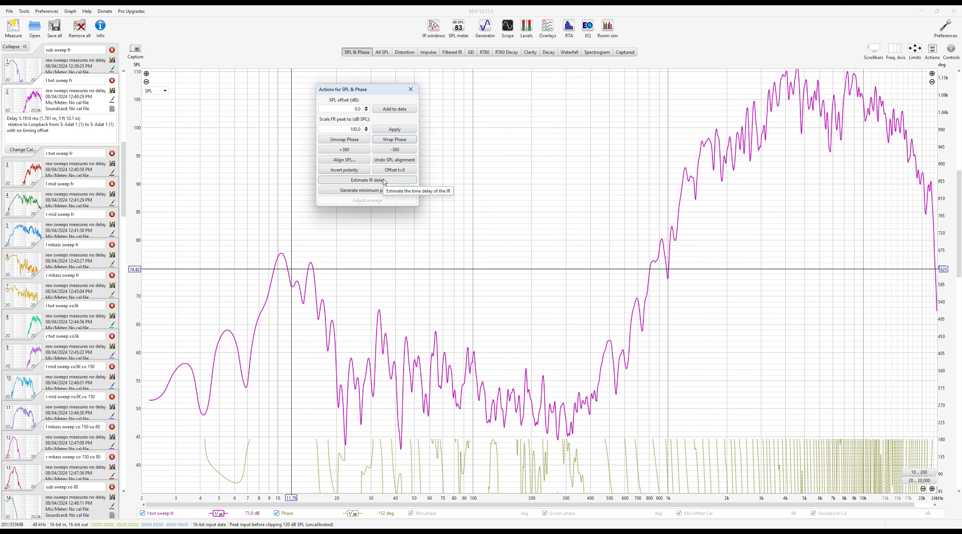
pyautogui.moveTo(960, 254); pyautogui.dragTo(960, 282)
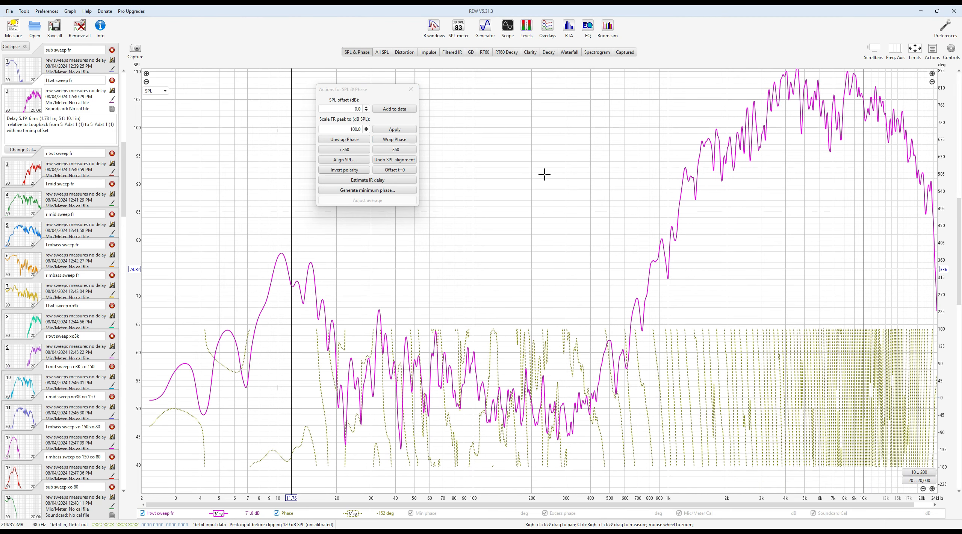
# - Estimate the IR delay of l twt sweep fr and apply the shift to the measurement
pyautogui.click(394, 184)
pyautogui.click(434, 288)
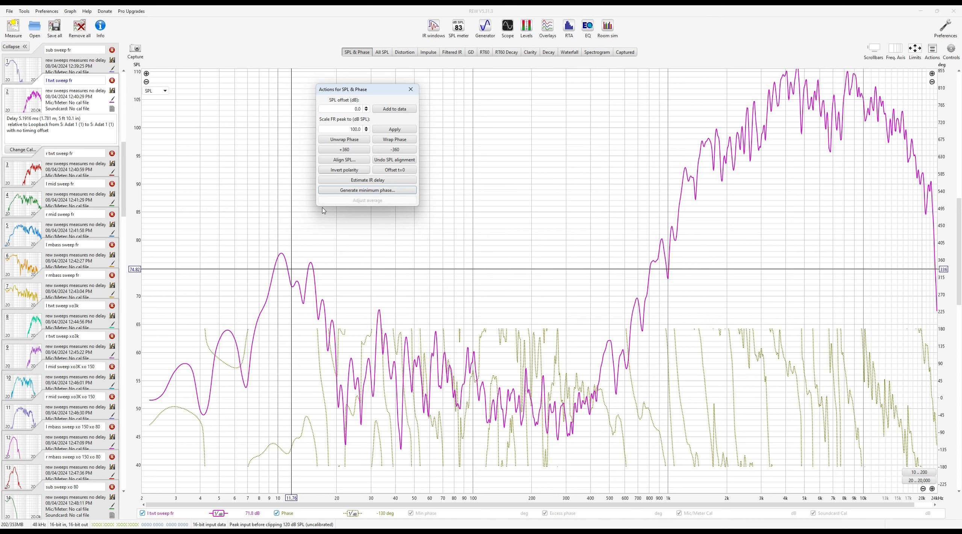
pyautogui.click(411, 89)
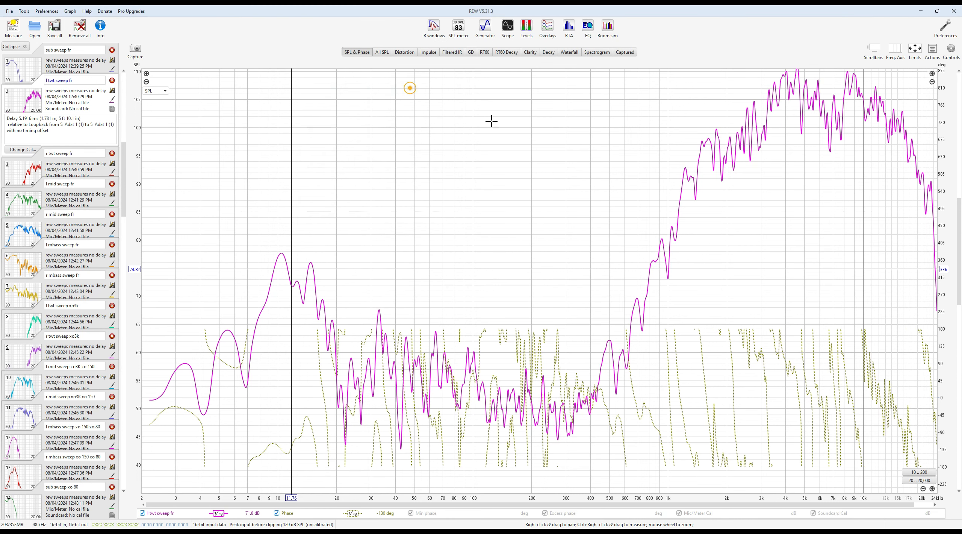
# - Show the phase zero line in the SPL and phase graph controls and hide it again
pyautogui.click(932, 50)
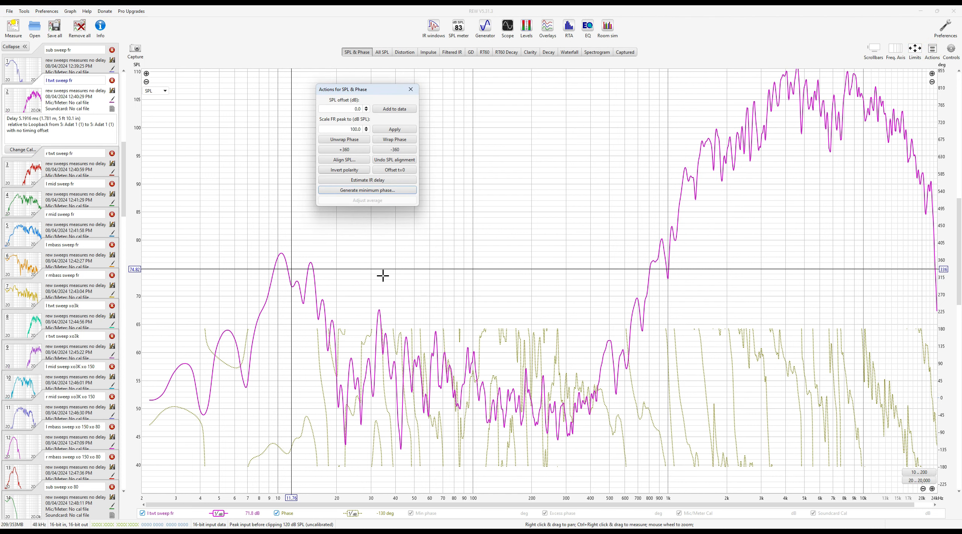
pyautogui.click(952, 49)
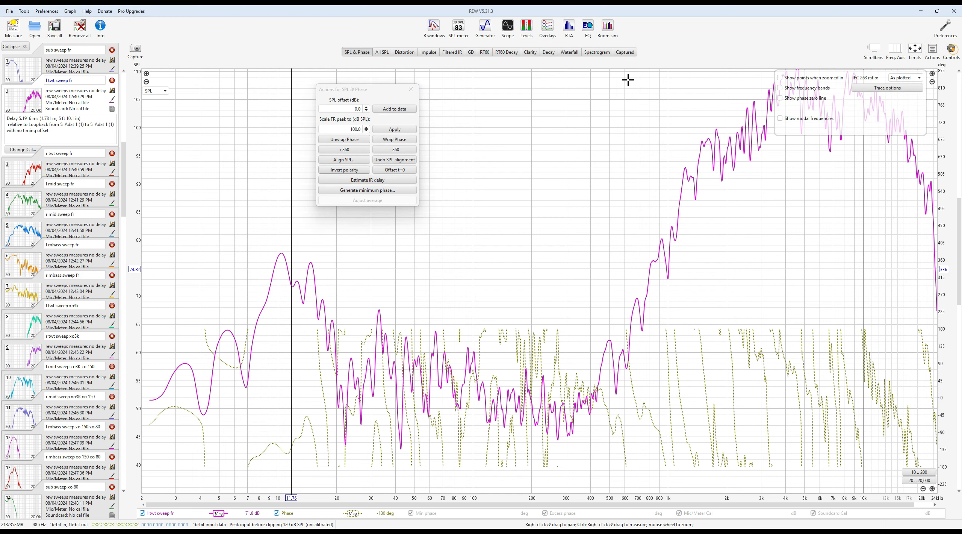
pyautogui.click(410, 89)
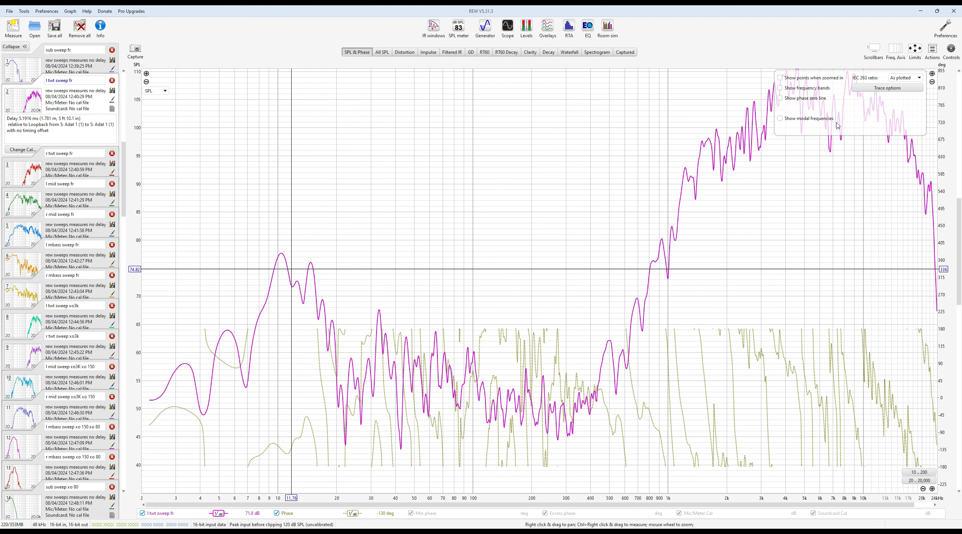
pyautogui.click(781, 99)
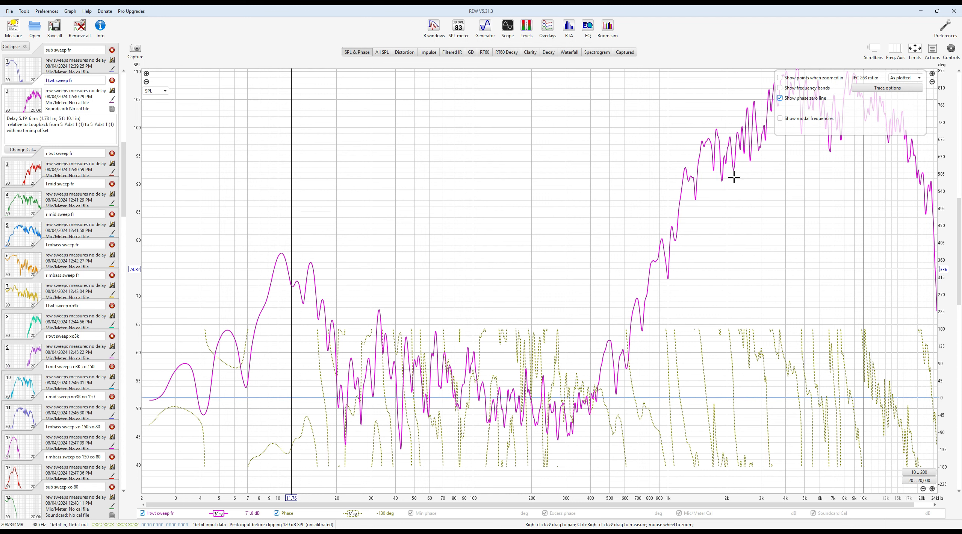
pyautogui.click(780, 98)
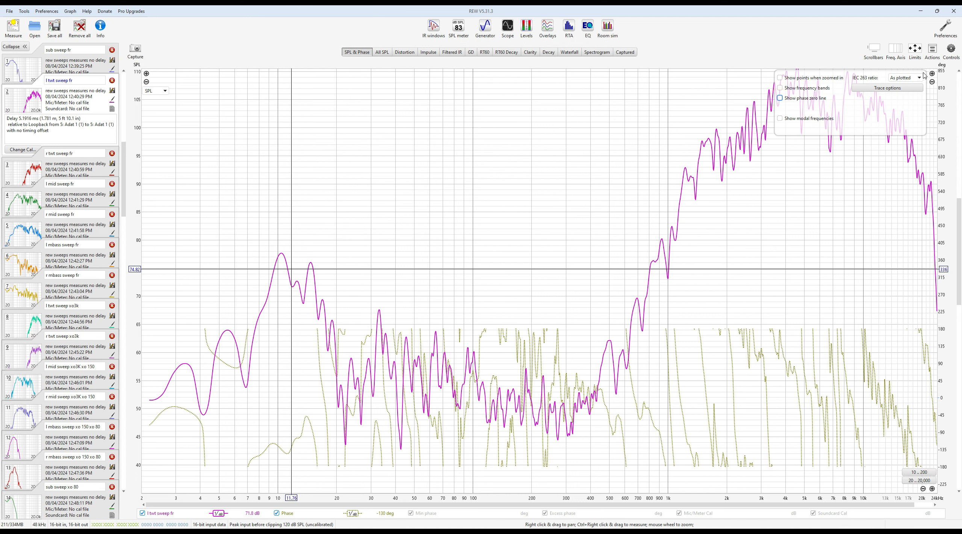
pyautogui.click(949, 51)
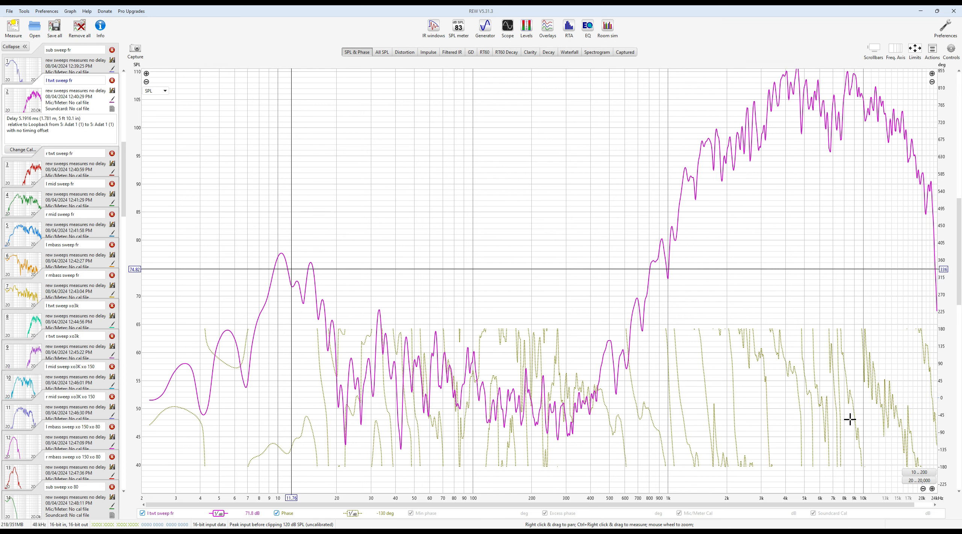
# - Examine the SPL and phase traces of r mid sweep fr, l twt sweep xo3k and r mbass sweep fr
pyautogui.click(383, 54)
pyautogui.click(358, 52)
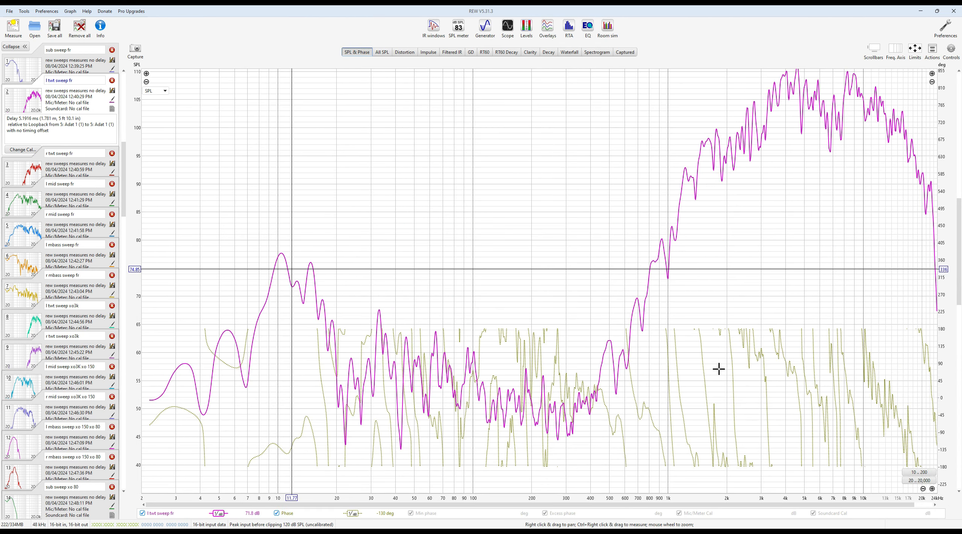
pyautogui.click(30, 229)
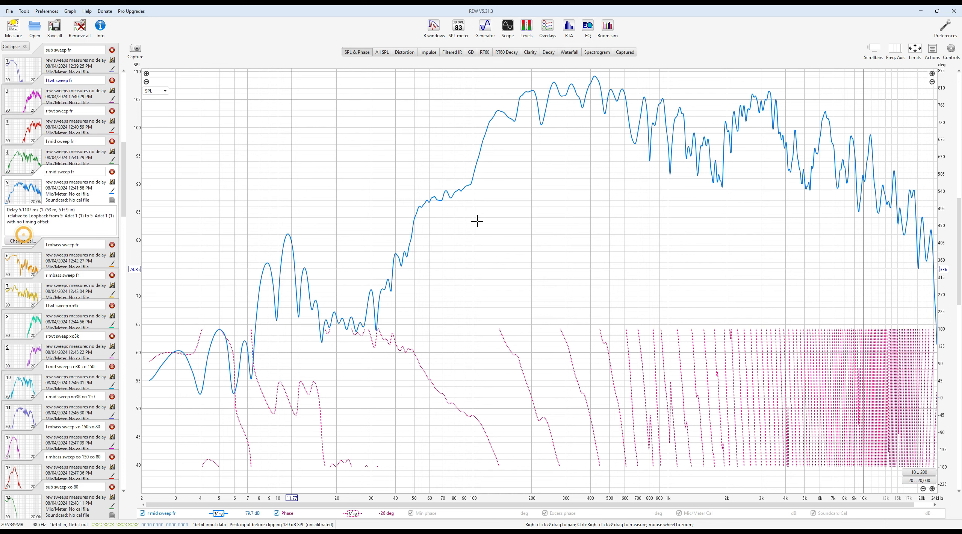
pyautogui.click(15, 290)
pyautogui.click(23, 322)
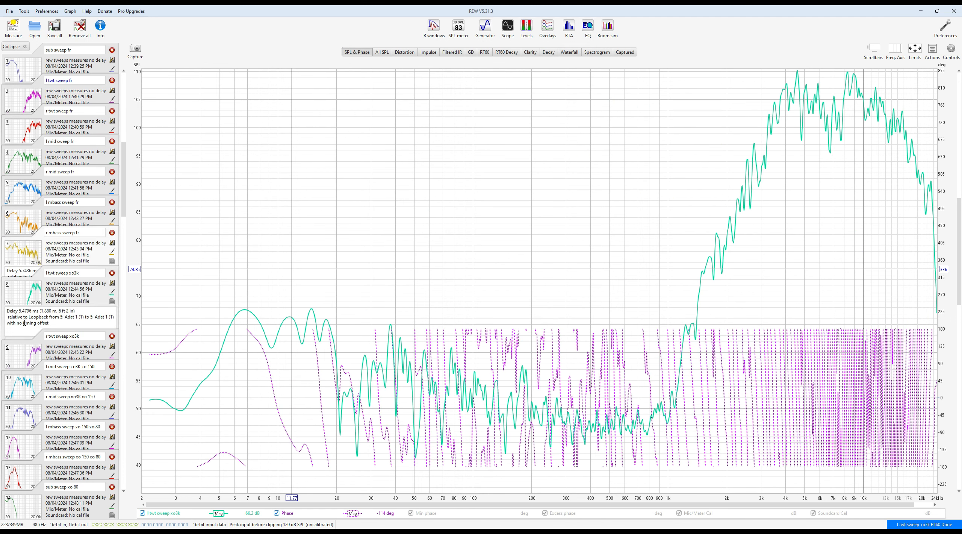
pyautogui.click(22, 263)
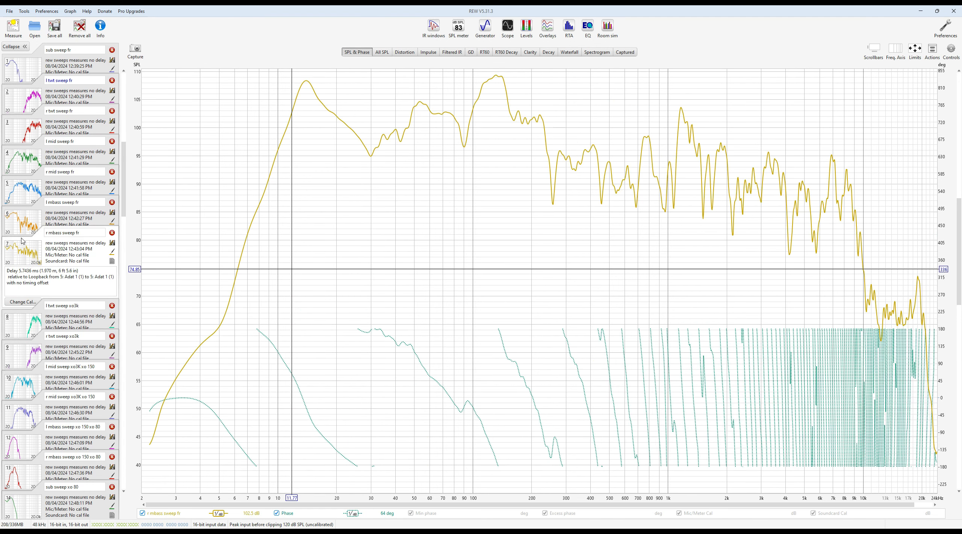
# - View the phase overlays of all measurements with their trace selection options, and close the Overlays window
pyautogui.click(548, 27)
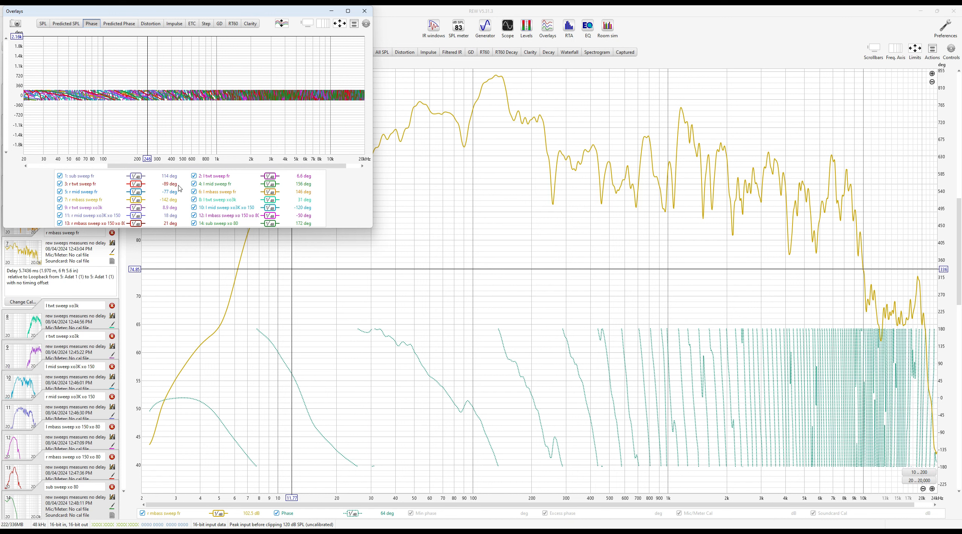
pyautogui.rightClick(116, 184)
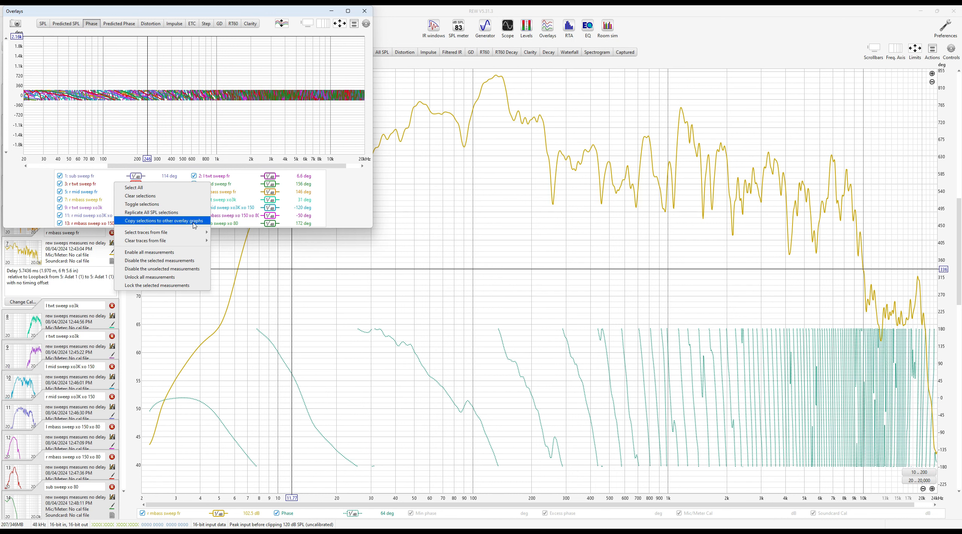
pyautogui.click(364, 11)
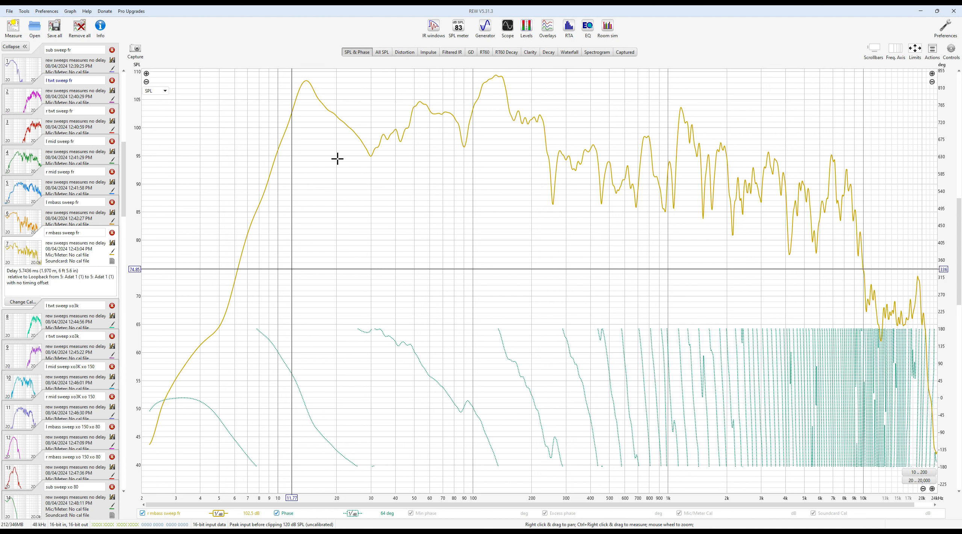
# - On the All SPL graph, turn the sub sweep fr trace off and on, and toggle the selections to hide all traces
pyautogui.click(382, 53)
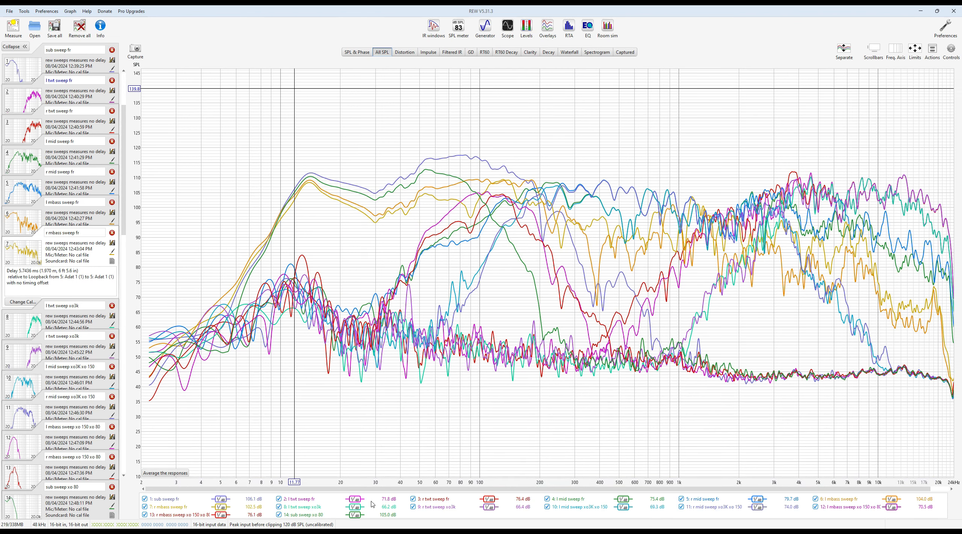
pyautogui.click(144, 499)
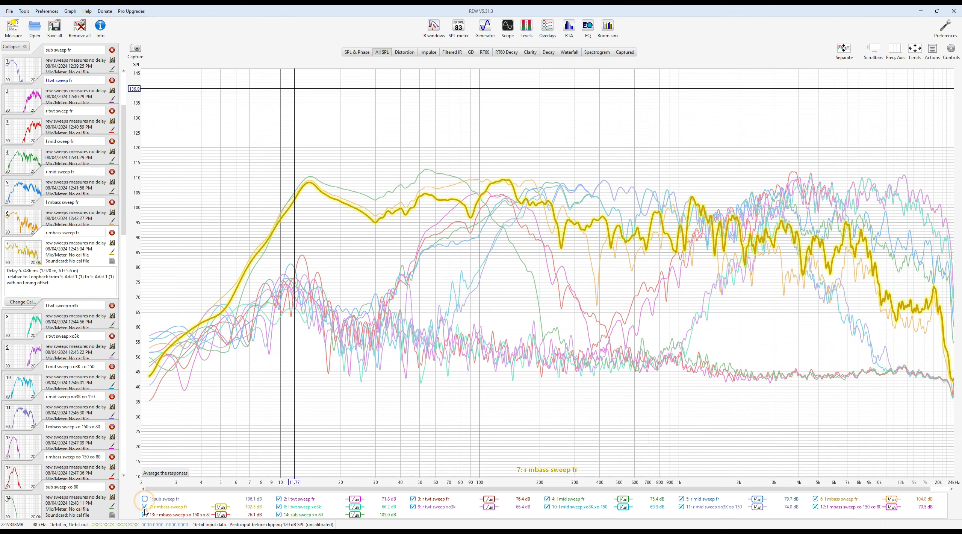
pyautogui.click(145, 498)
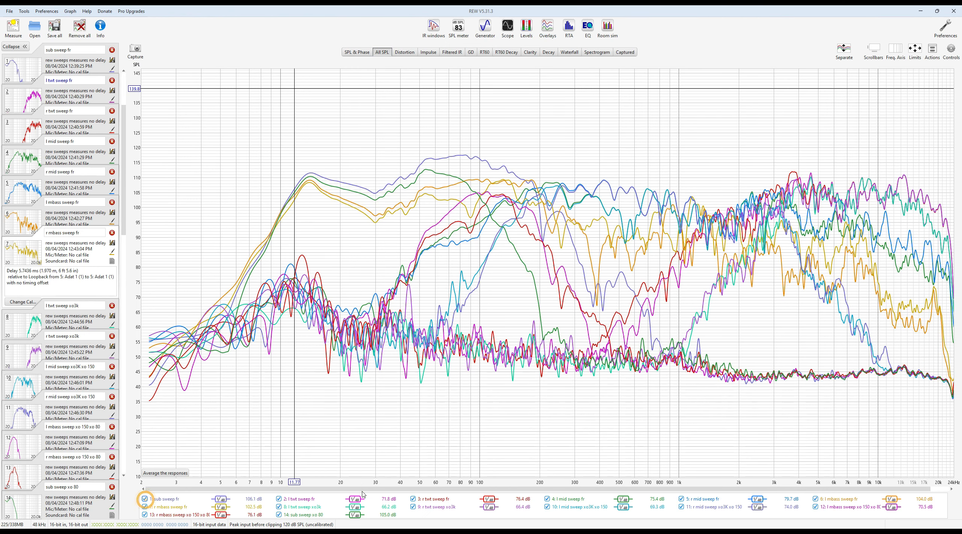
pyautogui.rightClick(404, 516)
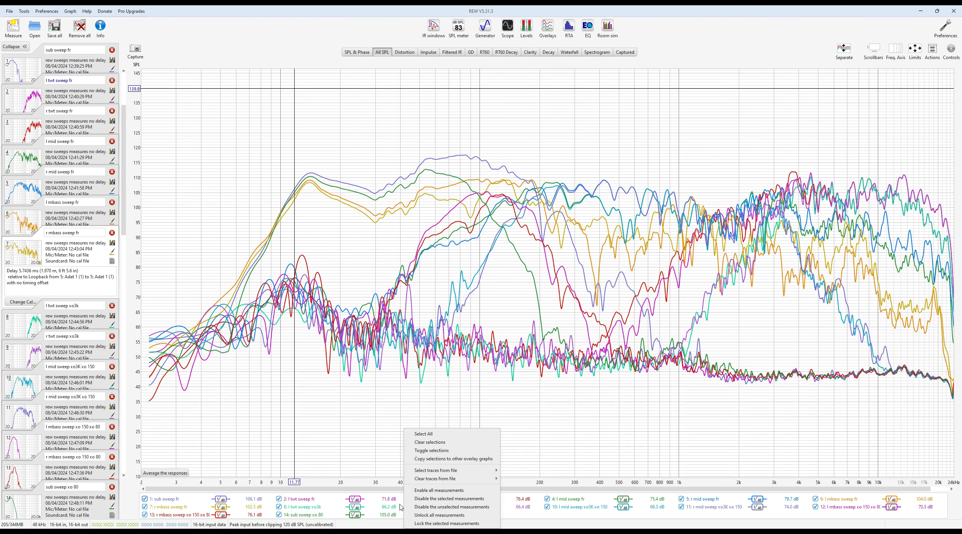
pyautogui.click(434, 450)
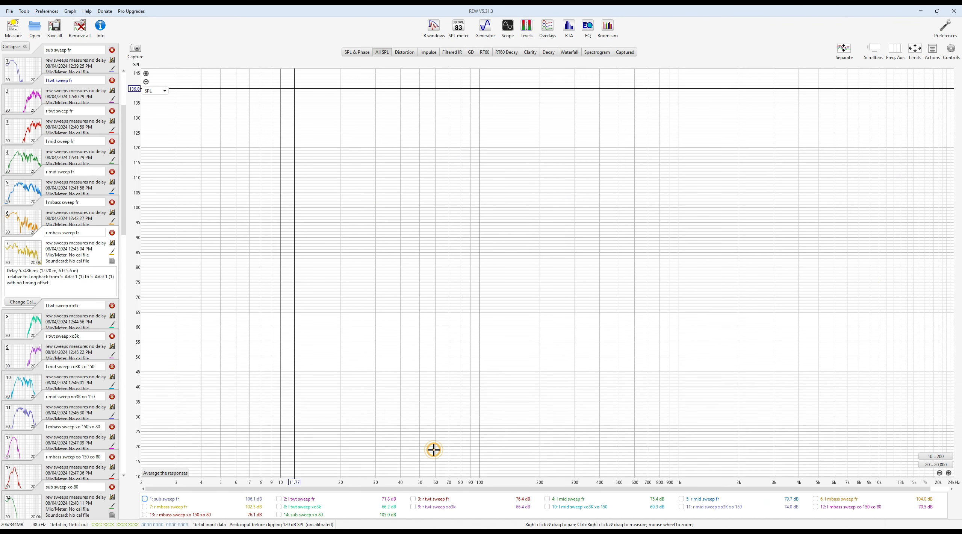
# - Show the r twt sweep xo3k and l twt sweep fr traces together, and hide both again
pyautogui.click(413, 507)
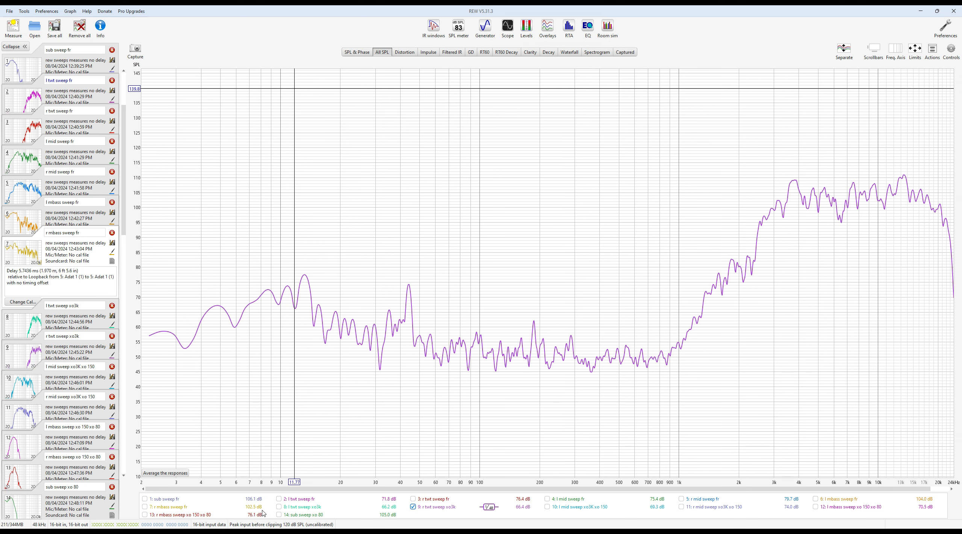
pyautogui.click(279, 499)
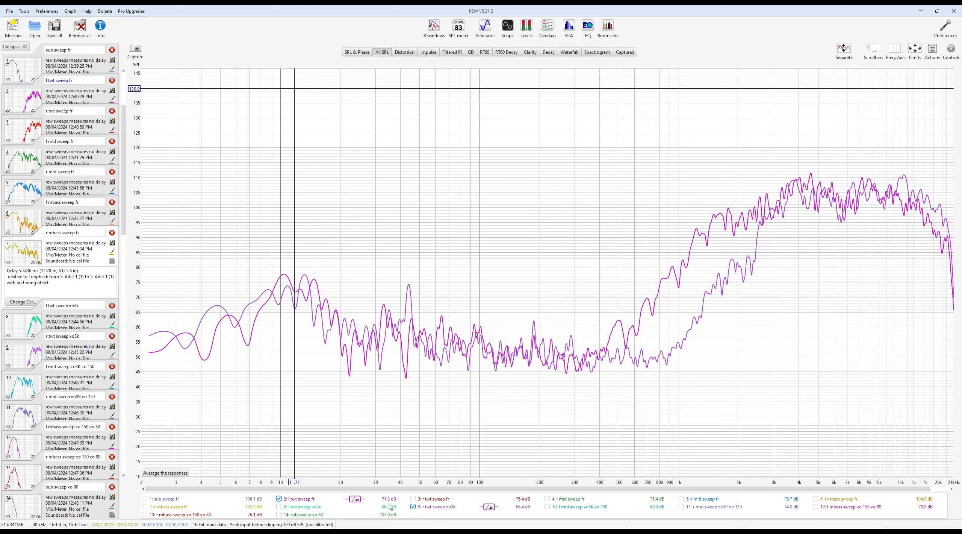
pyautogui.click(413, 506)
pyautogui.click(279, 498)
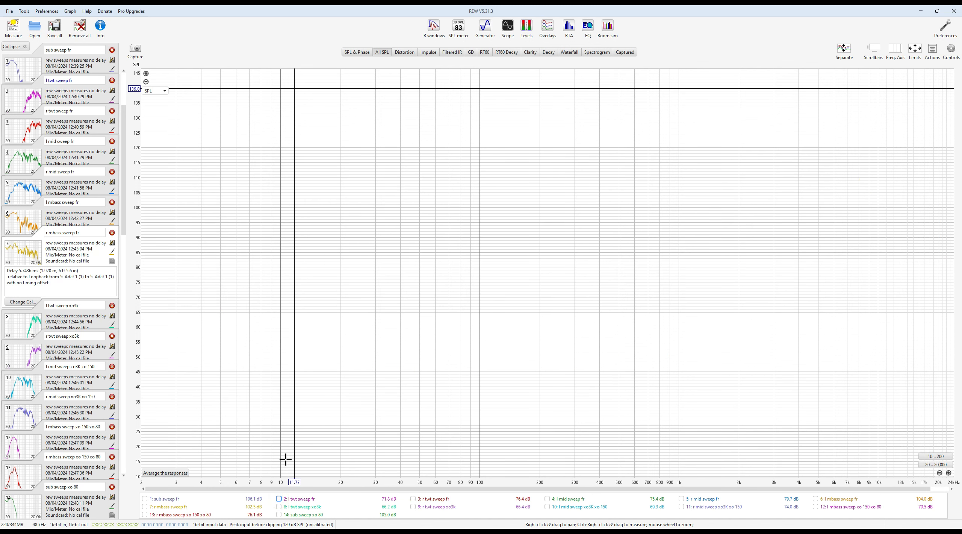
# - Compare the l twt sweep fr and r twt sweep fr traces on the graph, and hide both
pyautogui.click(279, 498)
pyautogui.click(413, 498)
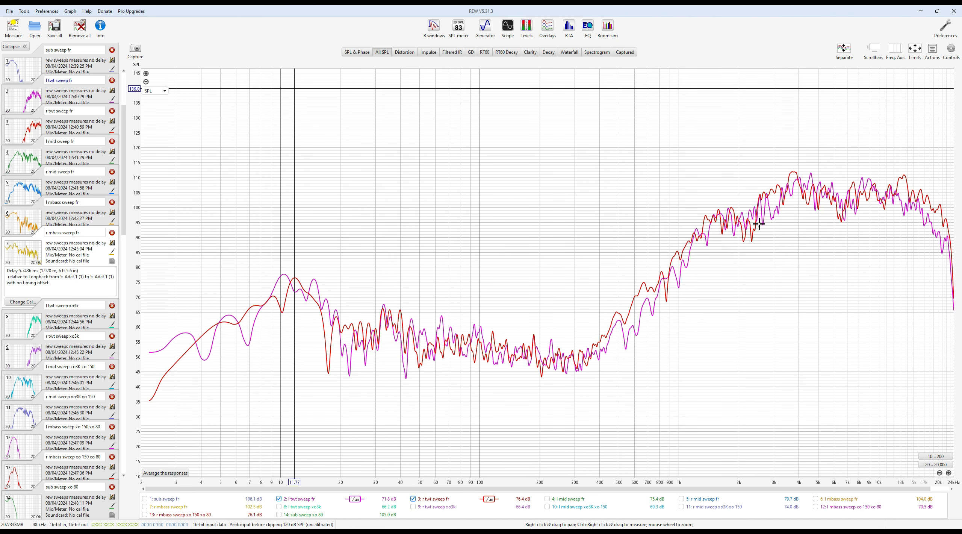
pyautogui.click(279, 498)
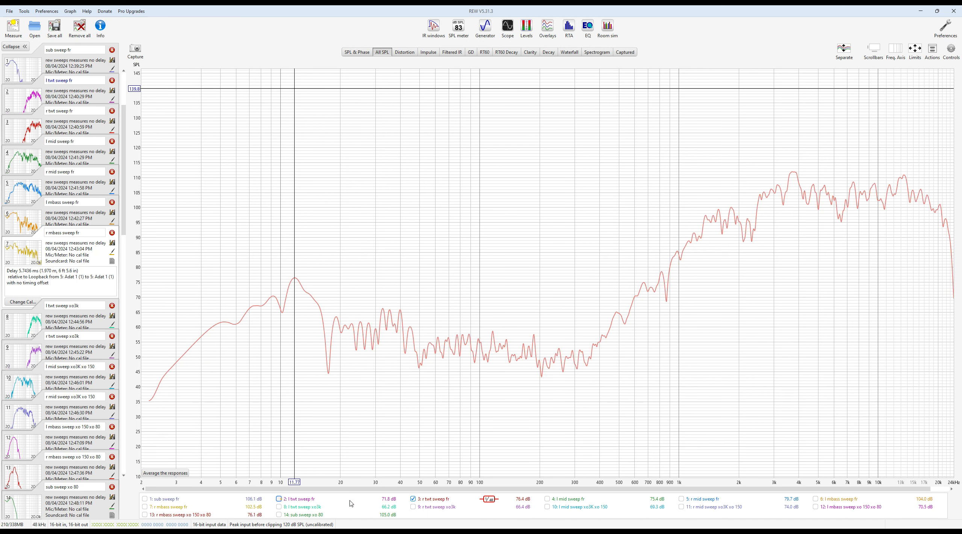
pyautogui.click(413, 498)
# - Compare the l mid sweep fr and r mid sweep fr traces on the graph, and hide both
pyautogui.click(547, 498)
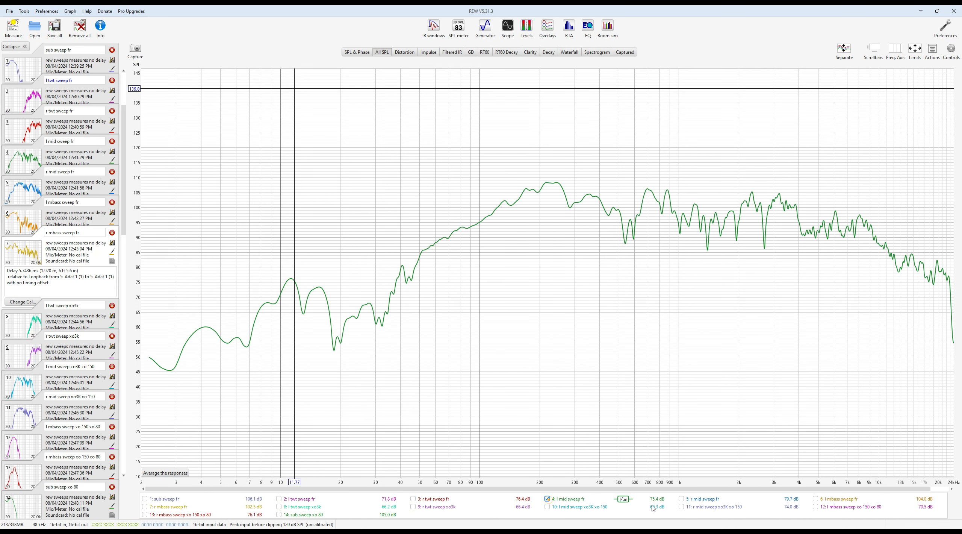
pyautogui.click(681, 498)
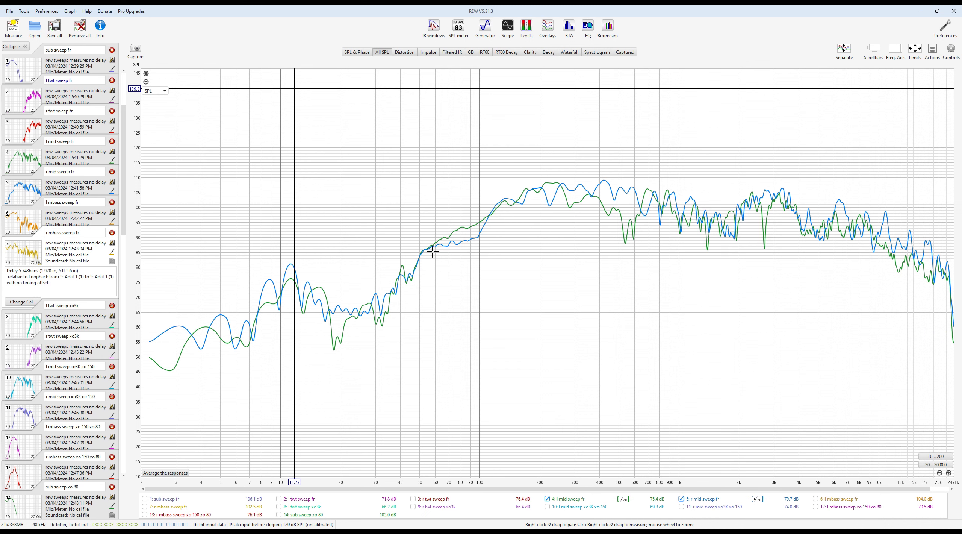
pyautogui.click(681, 499)
pyautogui.click(547, 498)
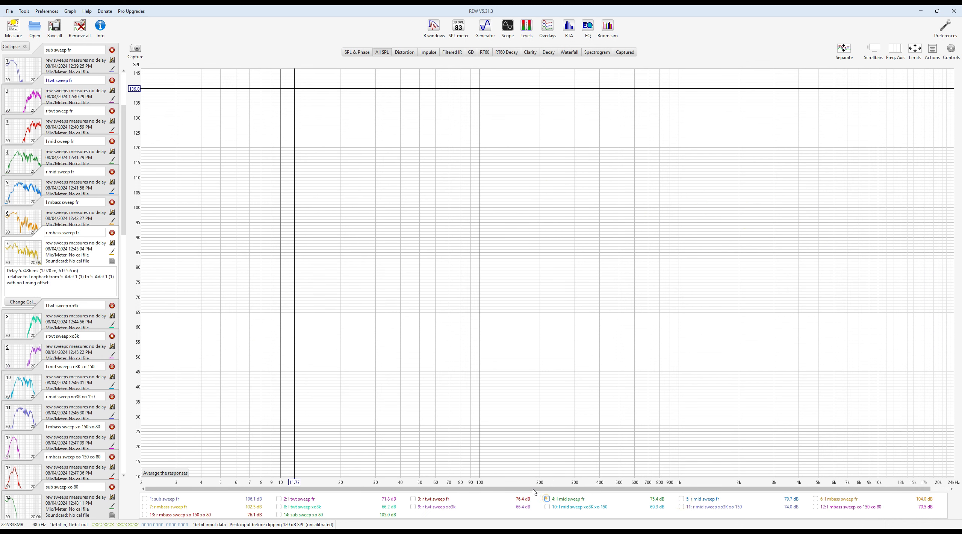
# - Select all traces to view them together on the All SPL graph, and clear all selections
pyautogui.rightClick(485, 502)
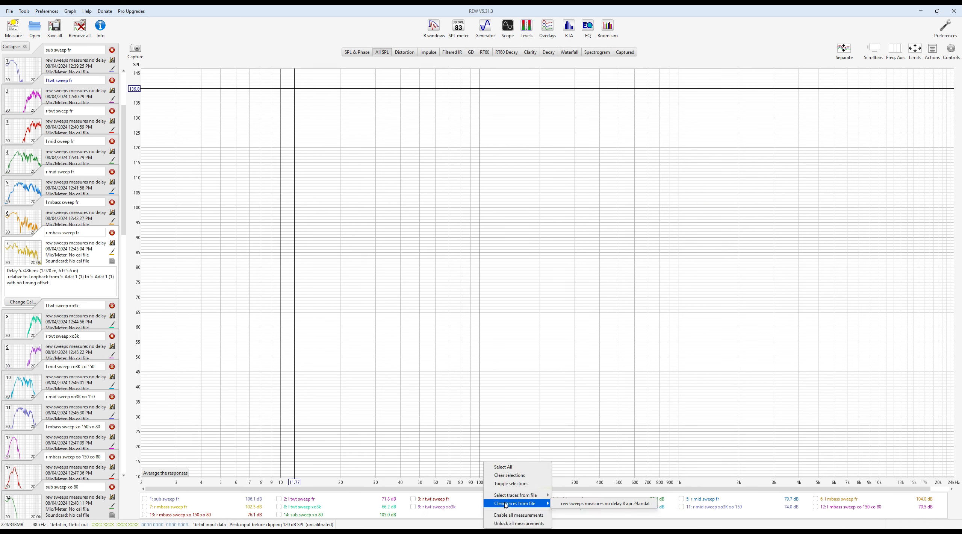
pyautogui.click(514, 467)
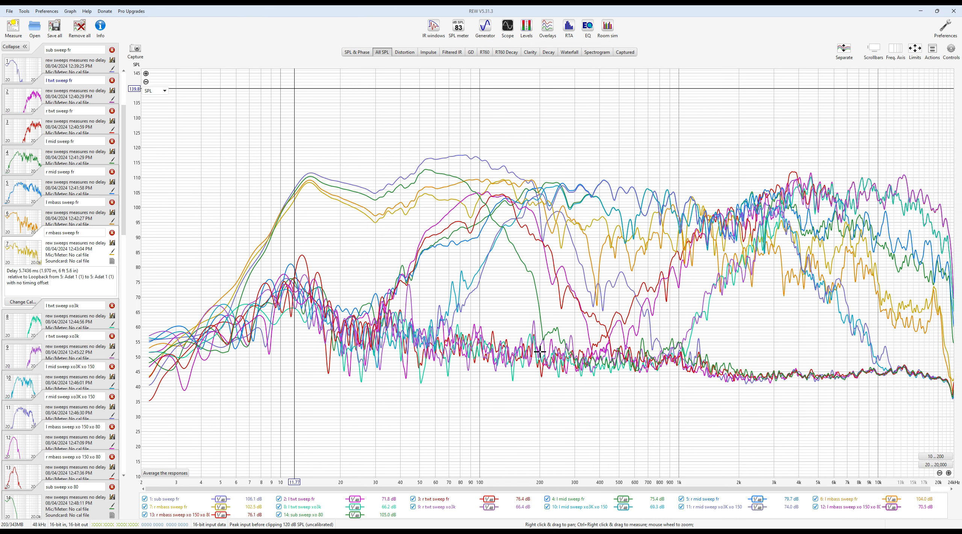
pyautogui.rightClick(510, 502)
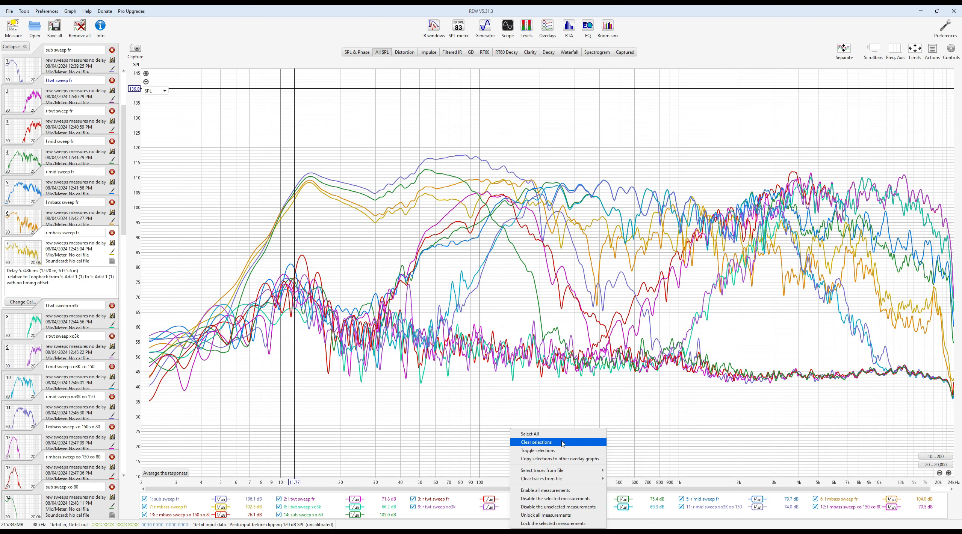
pyautogui.click(452, 514)
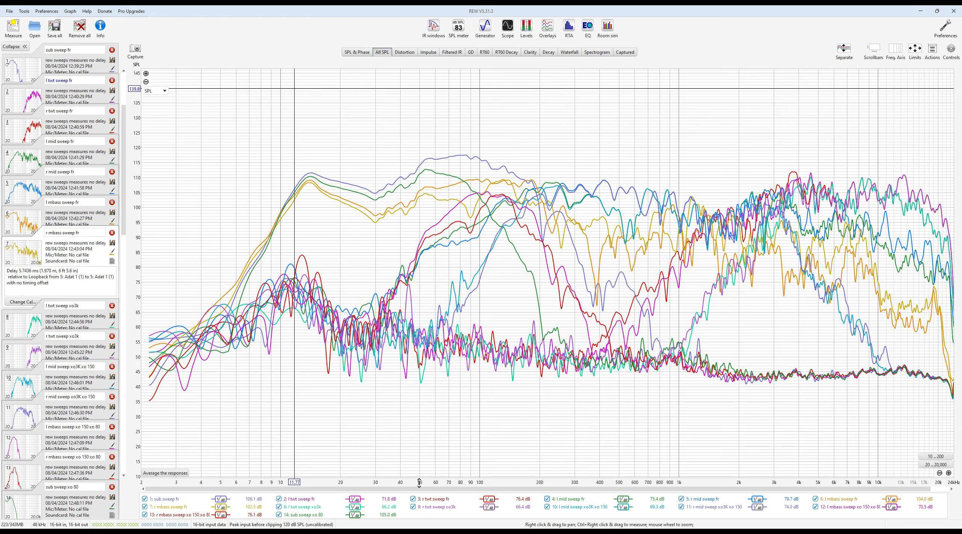
pyautogui.rightClick(465, 509)
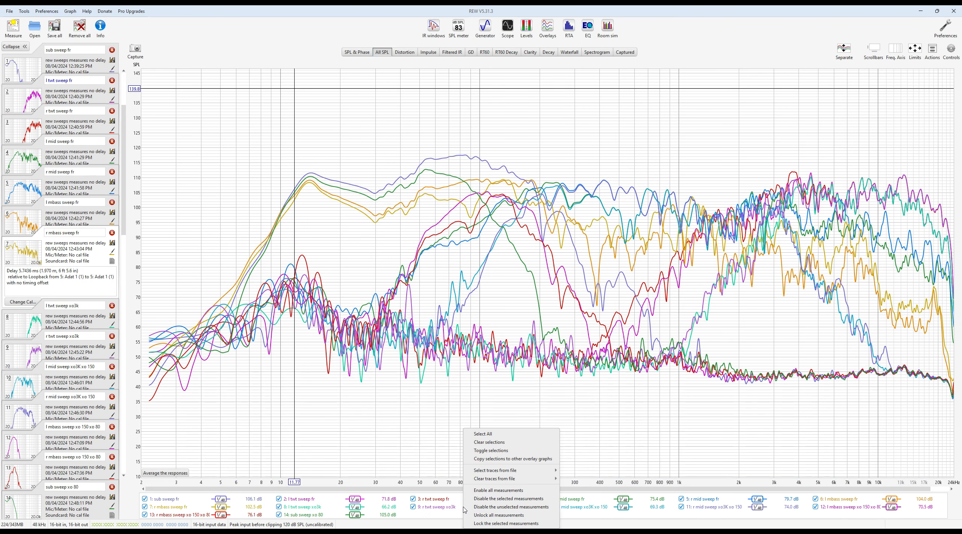
pyautogui.click(495, 446)
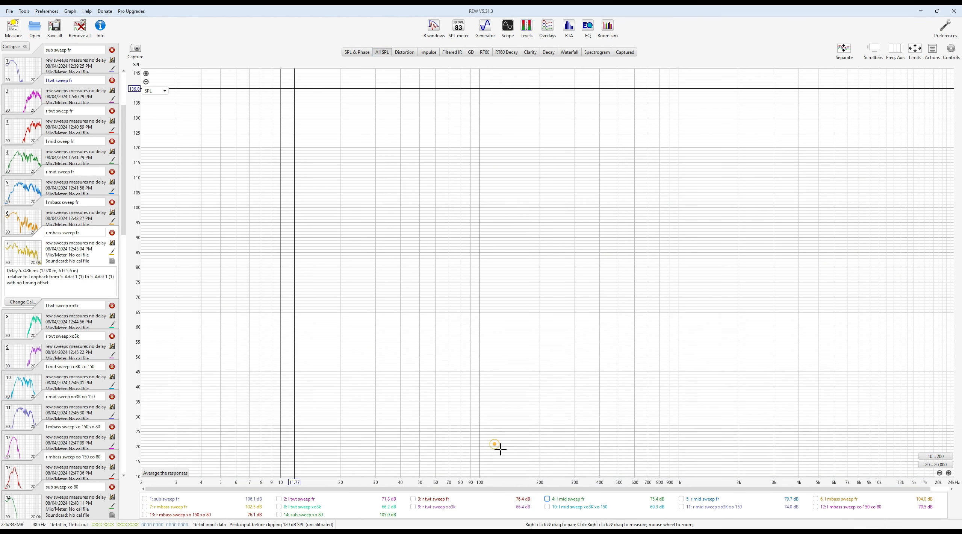
# - Show only the r twt sweep xo3k trace and try to apply 1/6 smoothing to it
pyautogui.click(413, 506)
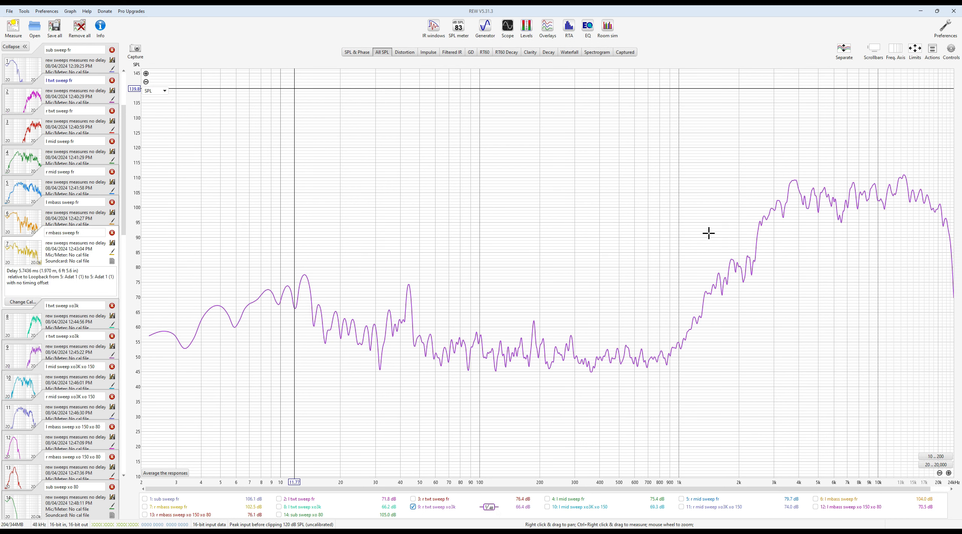
pyautogui.click(70, 11)
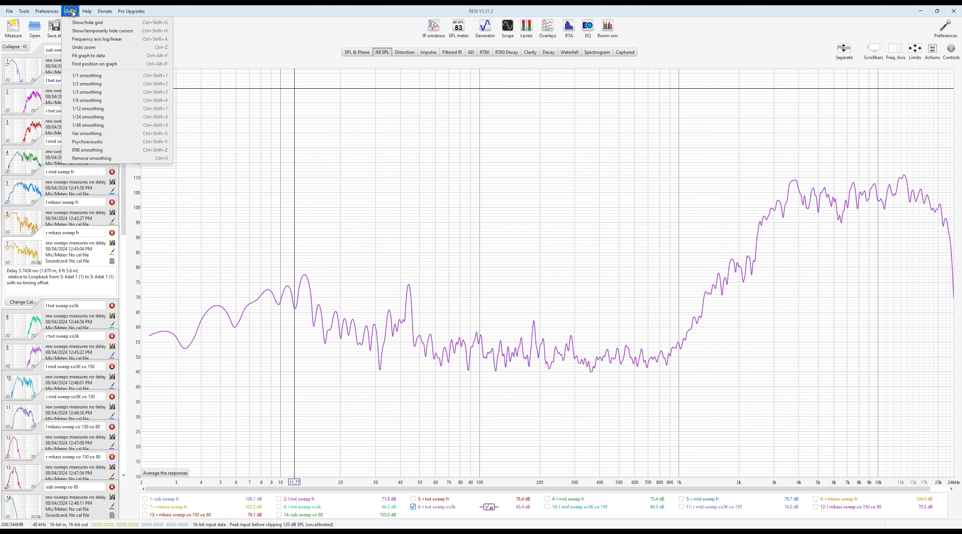
pyautogui.click(100, 101)
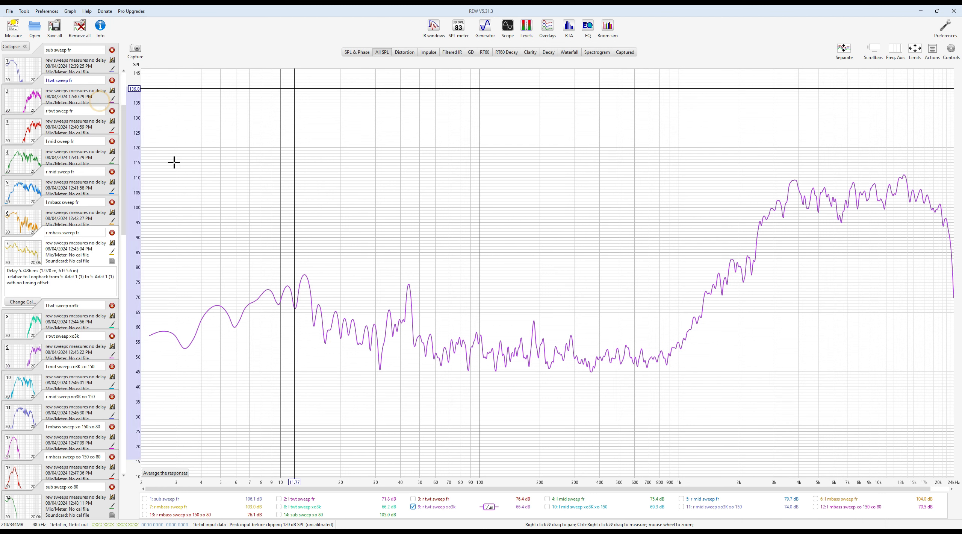
pyautogui.click(70, 12)
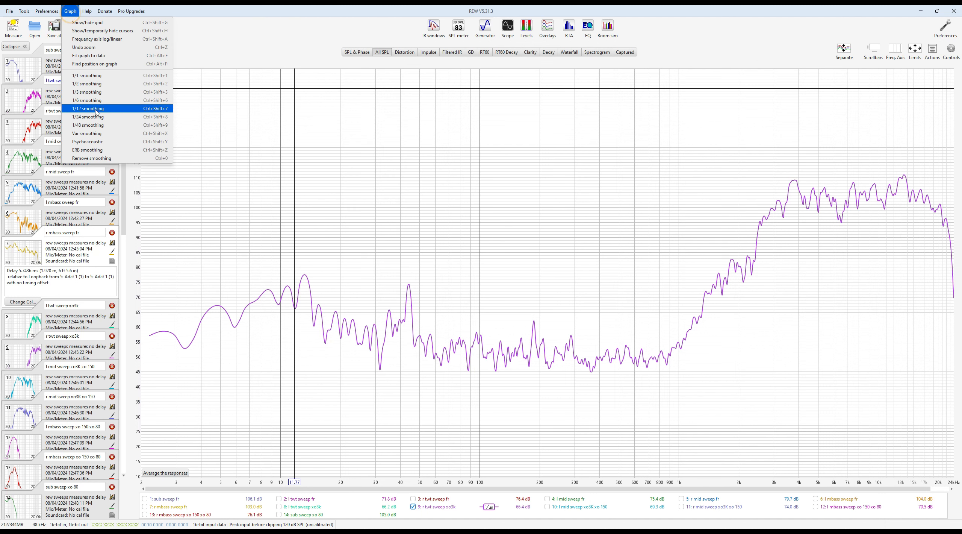
pyautogui.click(90, 100)
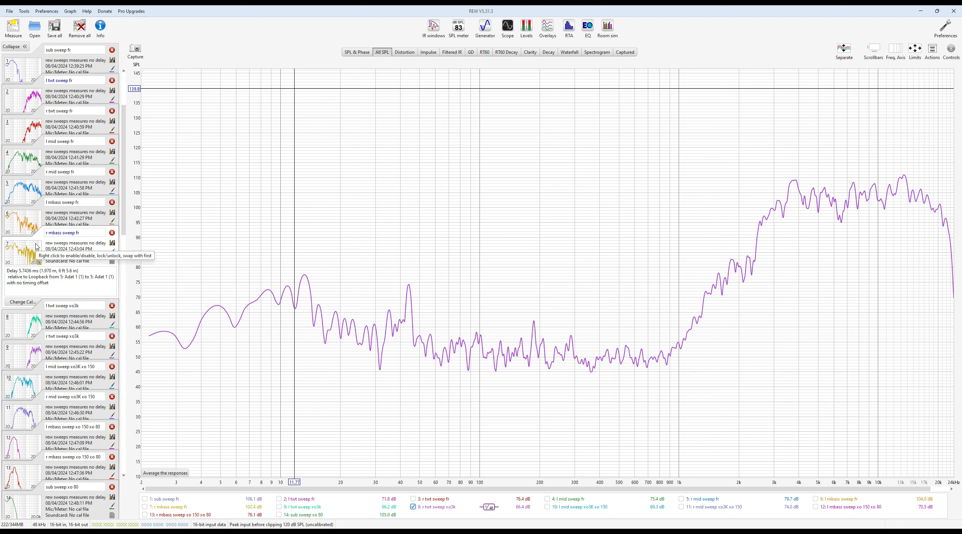
# - Make r twt sweep xo3k the active measurement and apply 1/6 smoothing to it
pyautogui.click(36, 349)
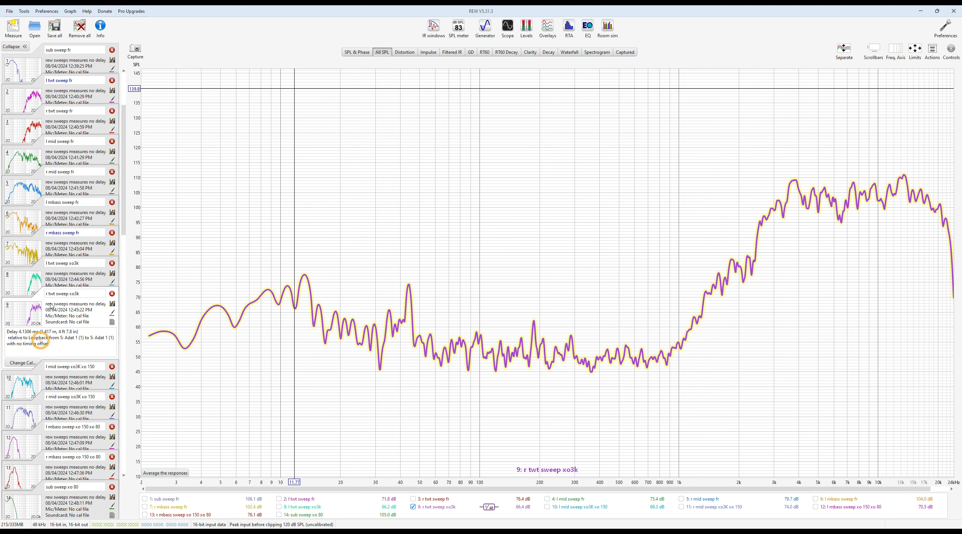
pyautogui.click(70, 11)
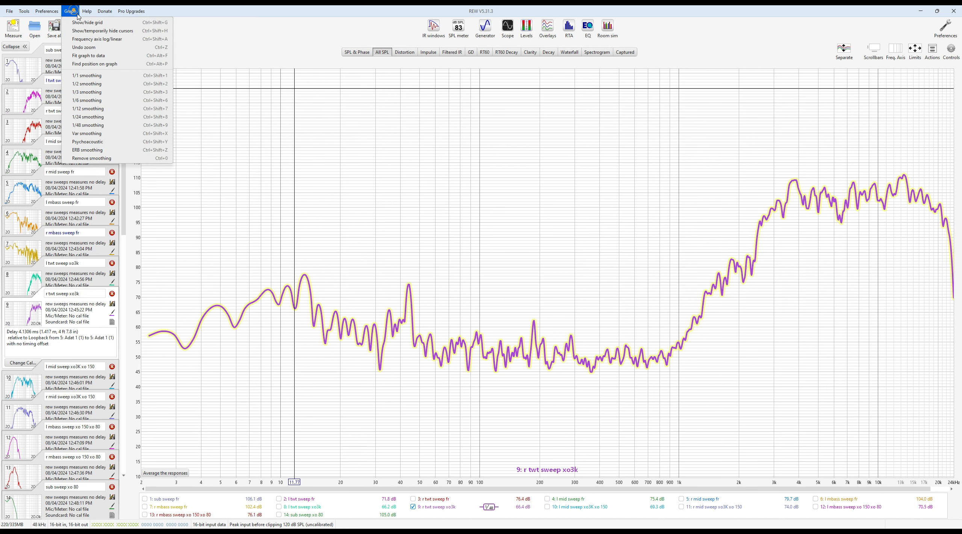
pyautogui.moveTo(87, 11)
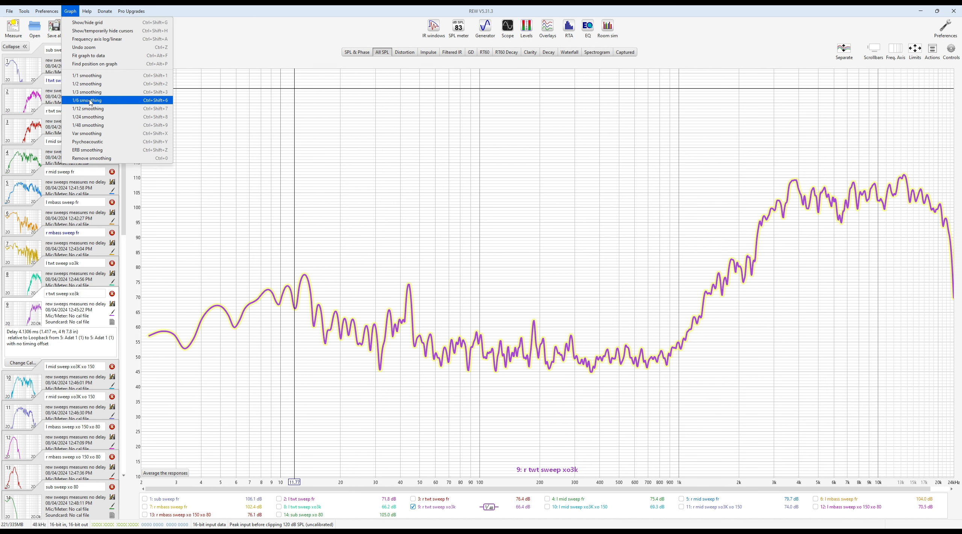
pyautogui.click(90, 101)
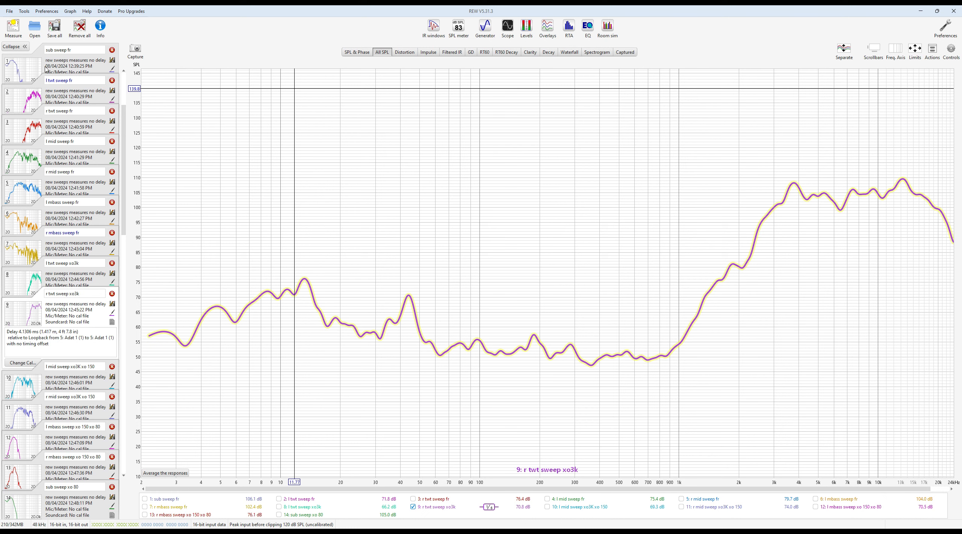
# - Select the l twt sweep fr measurement and view its distortion and impulse graphs
pyautogui.click(25, 97)
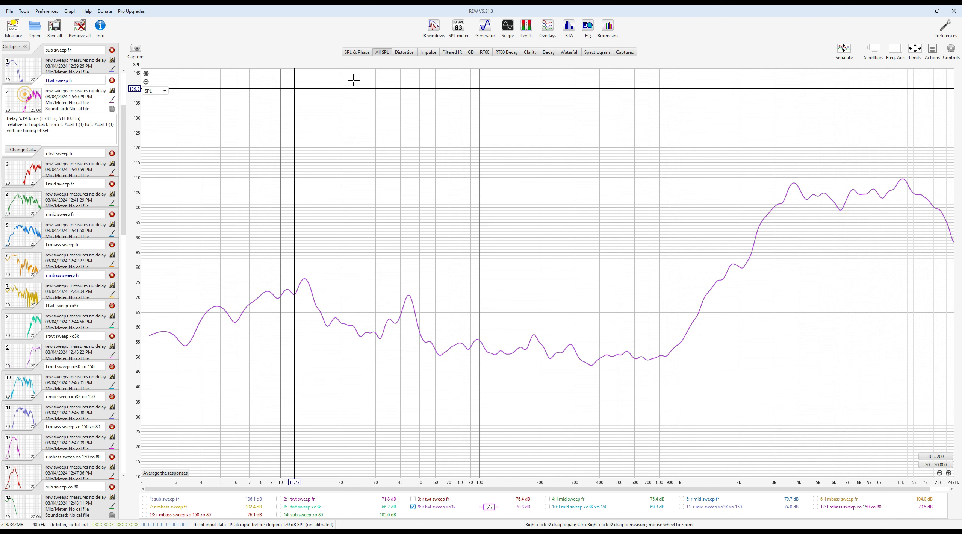
pyautogui.click(412, 53)
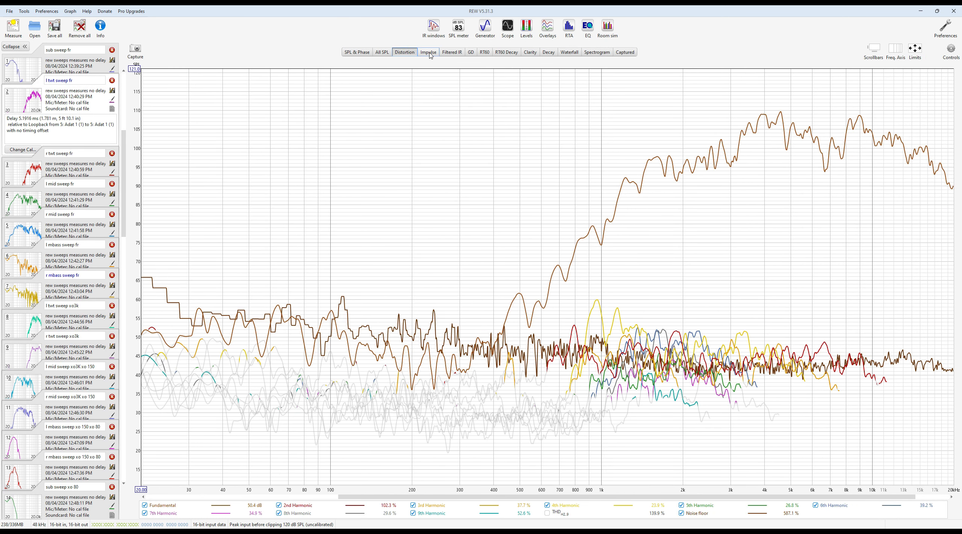
pyautogui.click(429, 53)
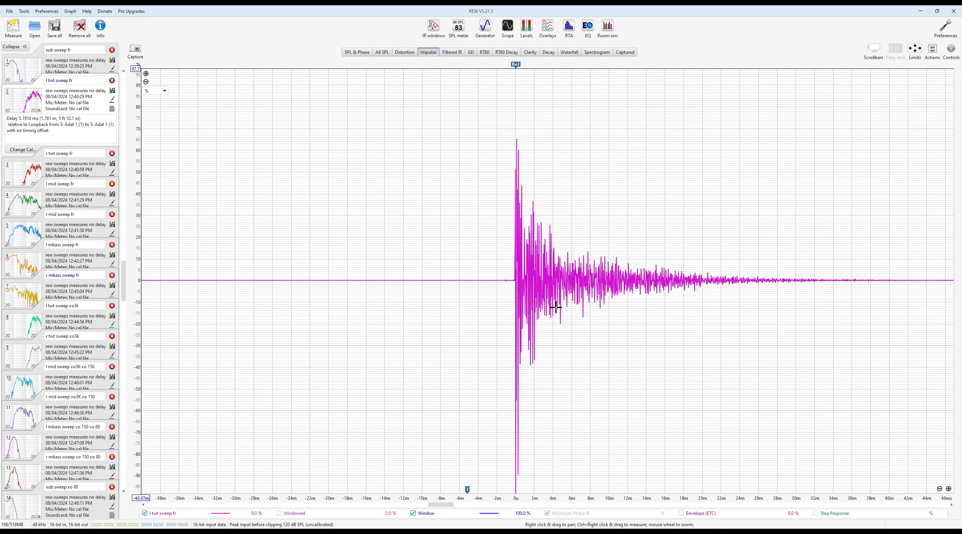
pyautogui.scroll(-4, 556, 307)
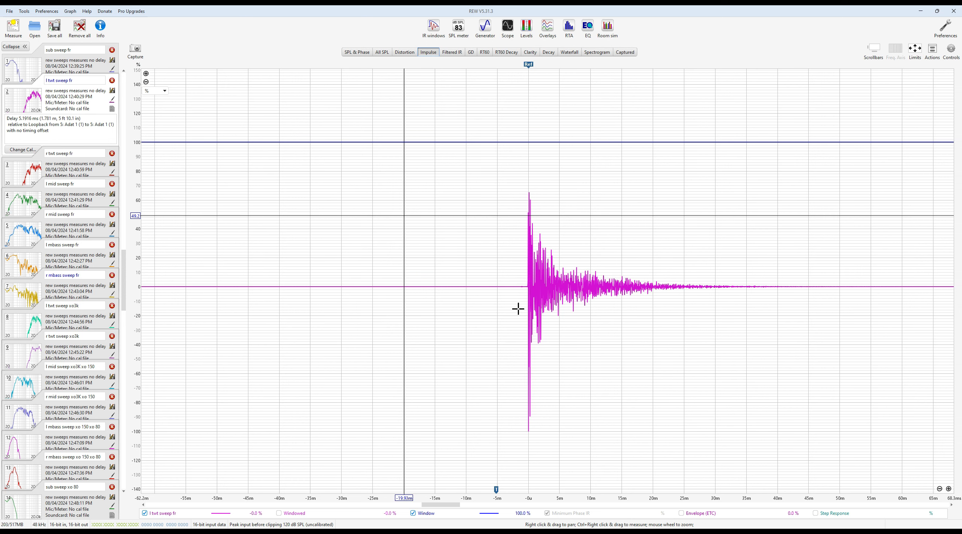
# - View the Filtered IR, GD, RT60 and Clarity graphs of l twt sweep fr
pyautogui.click(459, 59)
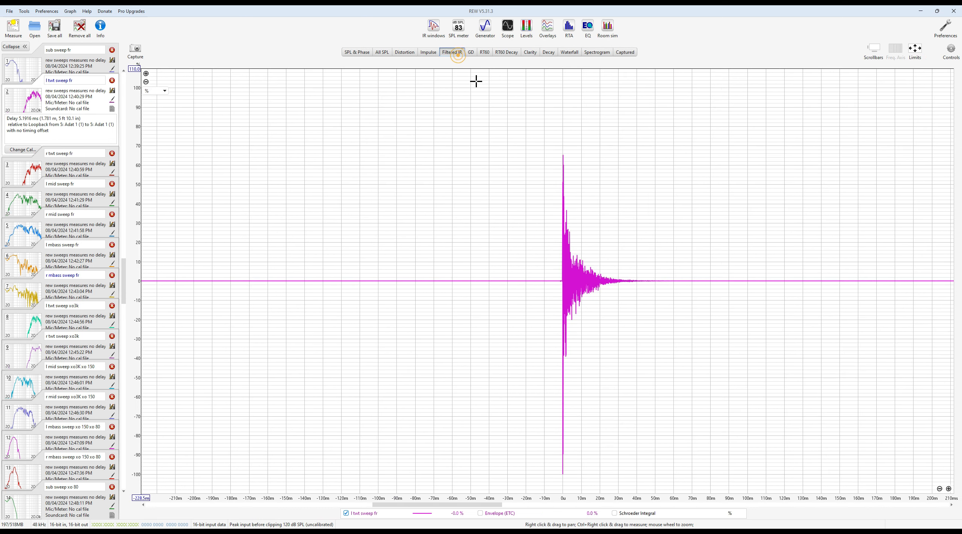
pyautogui.click(471, 53)
pyautogui.click(485, 53)
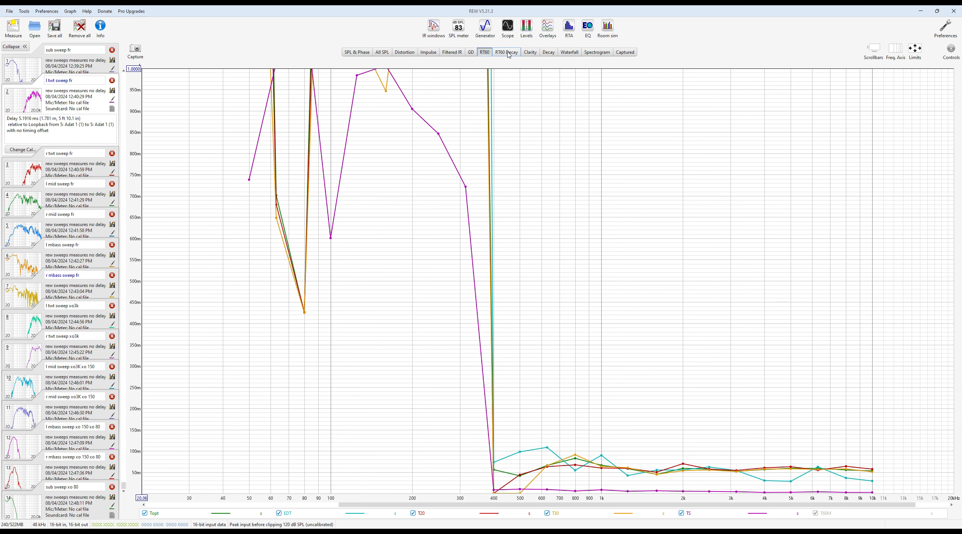
pyautogui.click(530, 53)
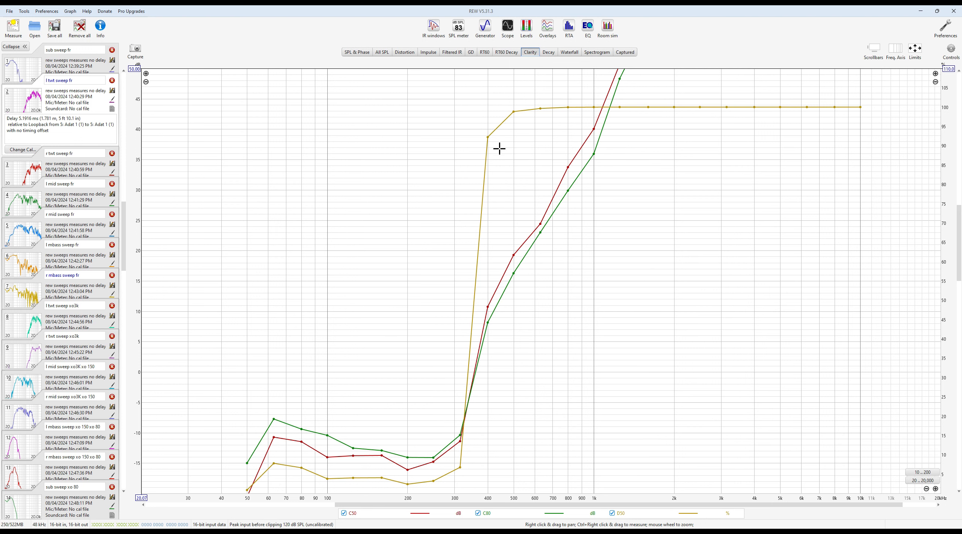
# - View the Decay, Waterfall and Spectrogram graphs of l twt sweep fr
pyautogui.click(549, 52)
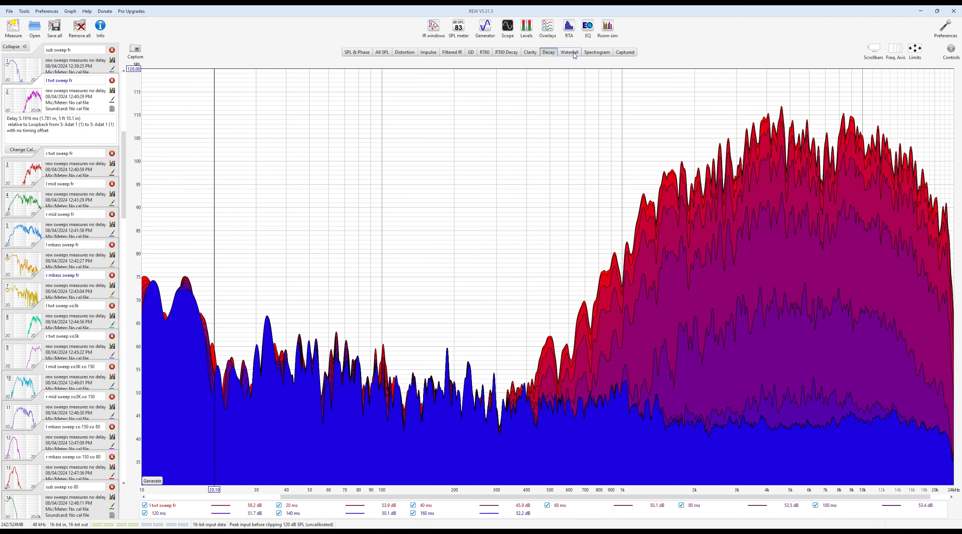
pyautogui.click(572, 53)
pyautogui.click(601, 53)
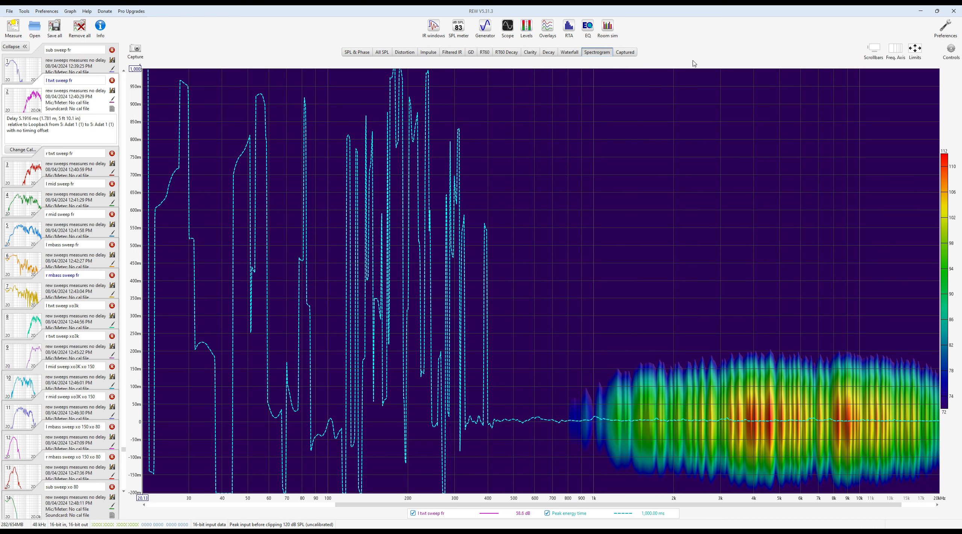
# - View the Captured and SPL & Phase graphs, and return to the All SPL graph
pyautogui.click(626, 52)
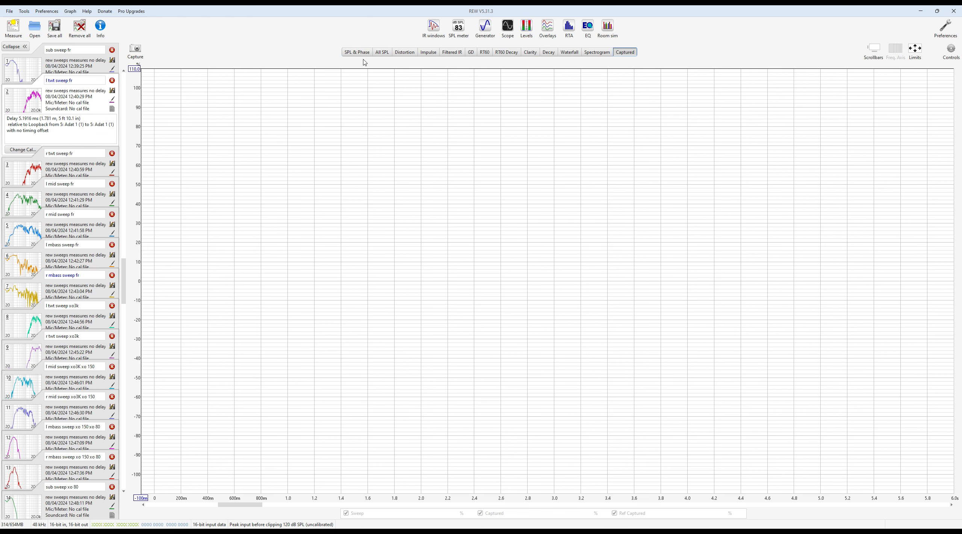
pyautogui.click(353, 52)
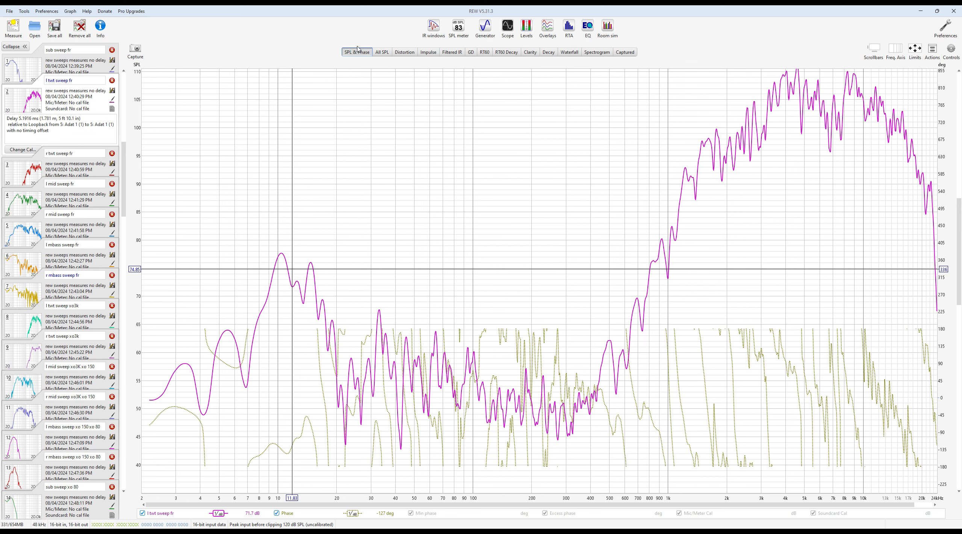
pyautogui.click(384, 52)
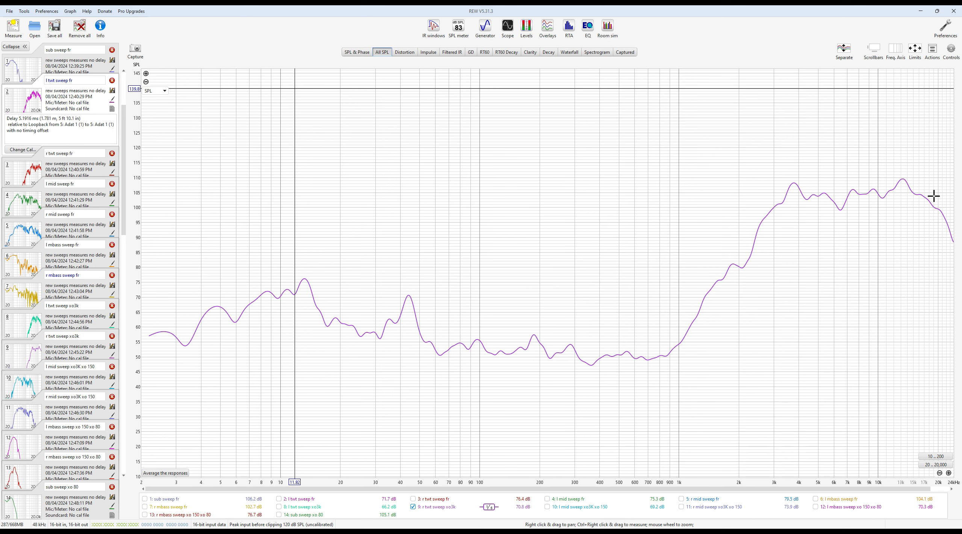
# - Compare the Impulse, SPL & Phase and All SPL graphs of l twt sweep fr, finishing on the Impulse graph
pyautogui.click(432, 52)
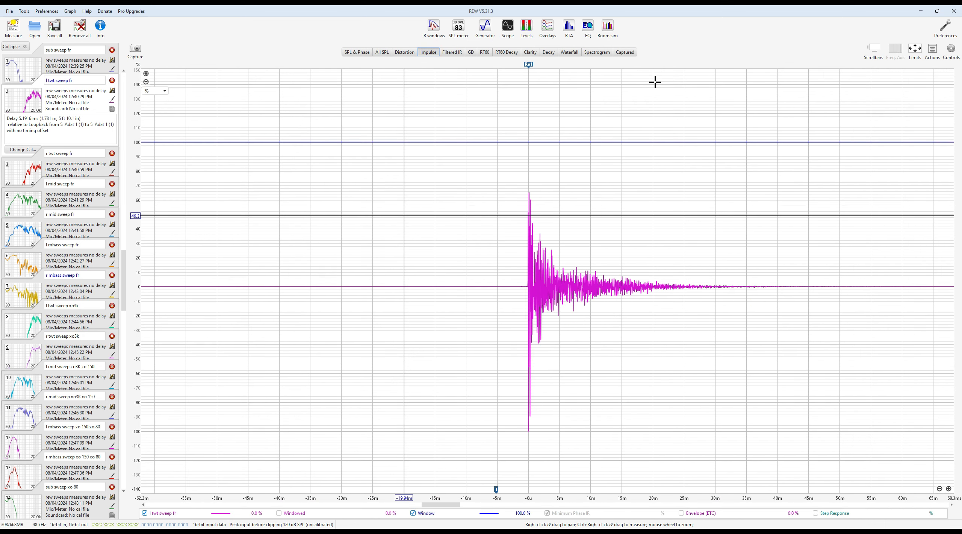
pyautogui.click(362, 55)
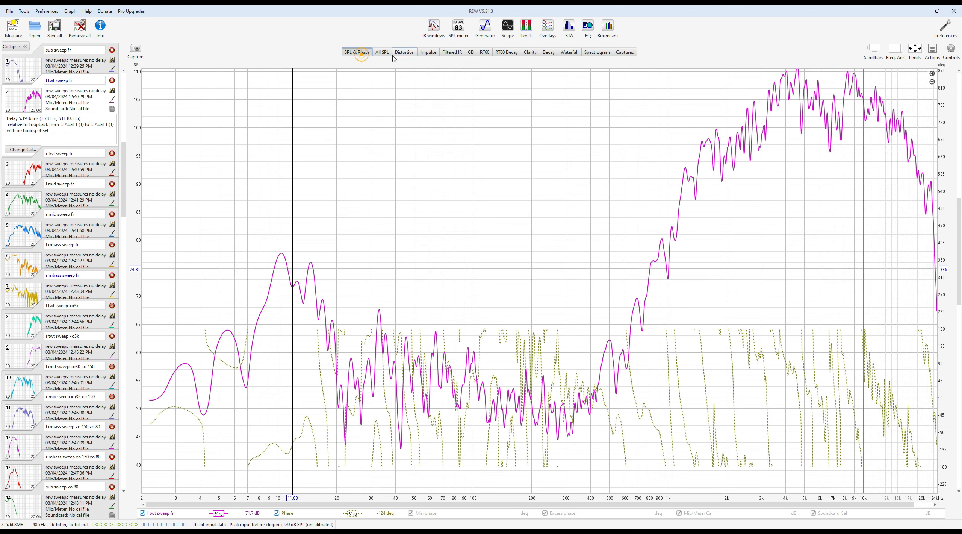
pyautogui.click(382, 52)
pyautogui.click(429, 52)
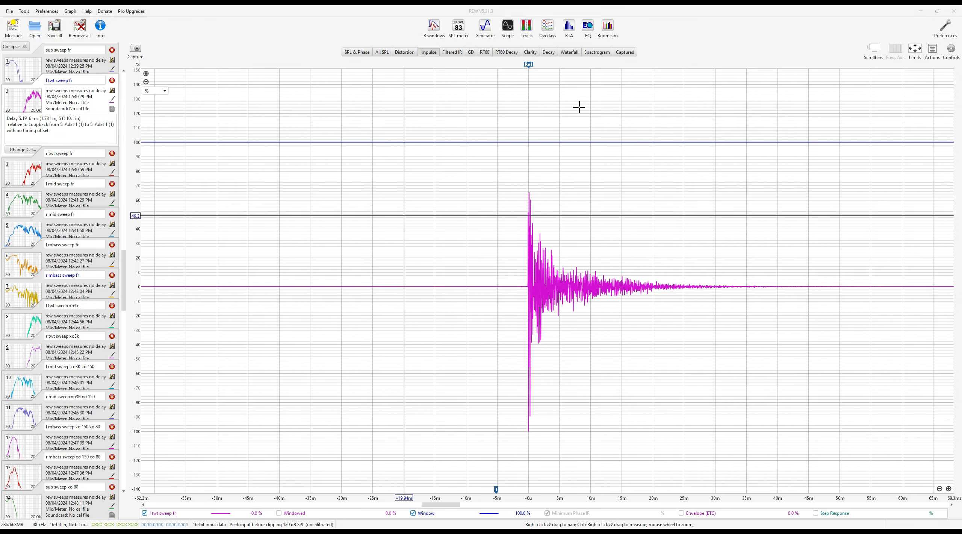
# - Remove all loaded measurements and confirm the removal
pyautogui.click(946, 27)
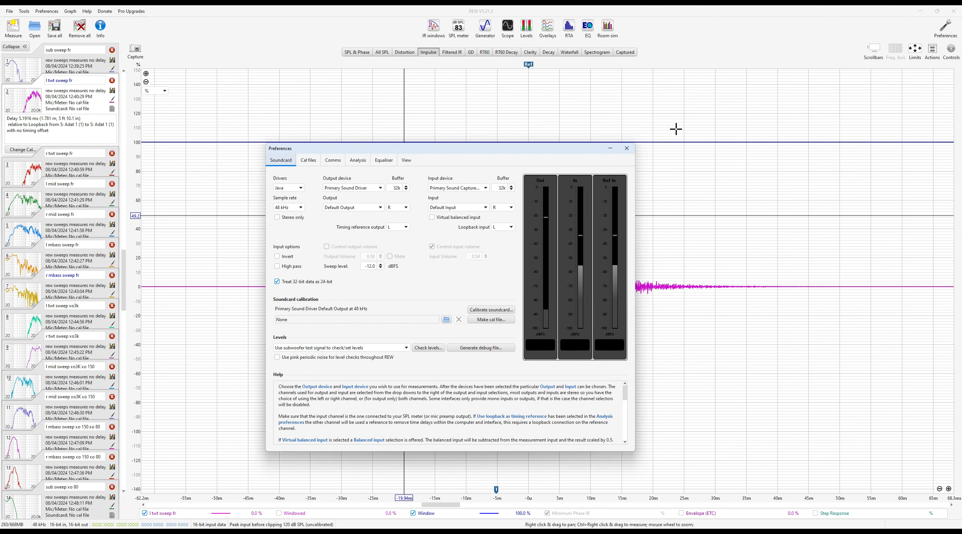
pyautogui.click(79, 27)
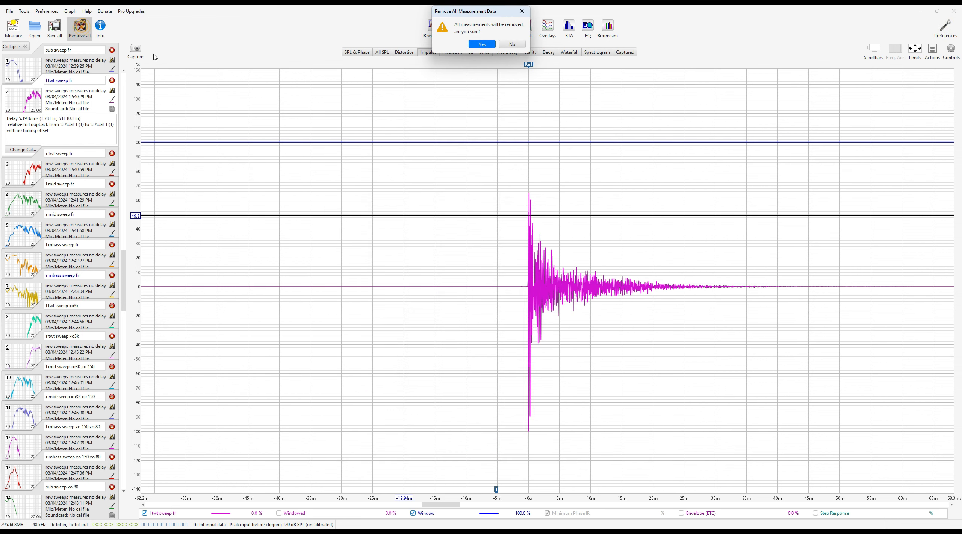
pyautogui.click(482, 45)
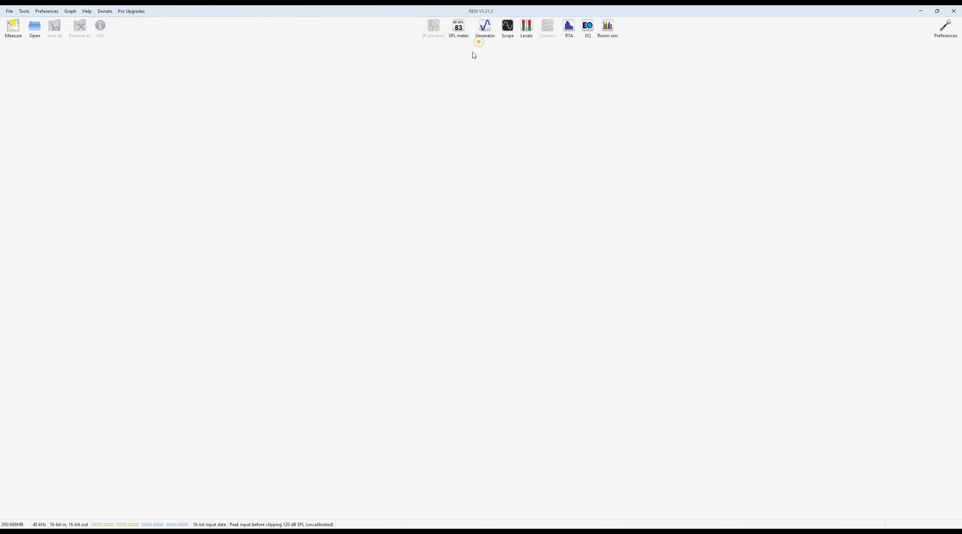
# - Open the soundcard preferences and move the dialog higher up in the empty workspace
pyautogui.click(947, 30)
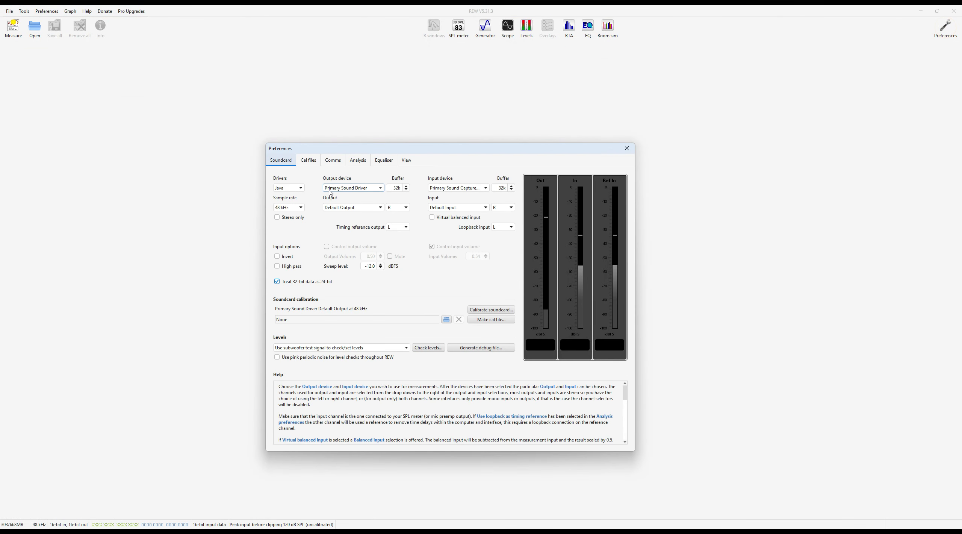
pyautogui.moveTo(434, 150); pyautogui.dragTo(436, 79)
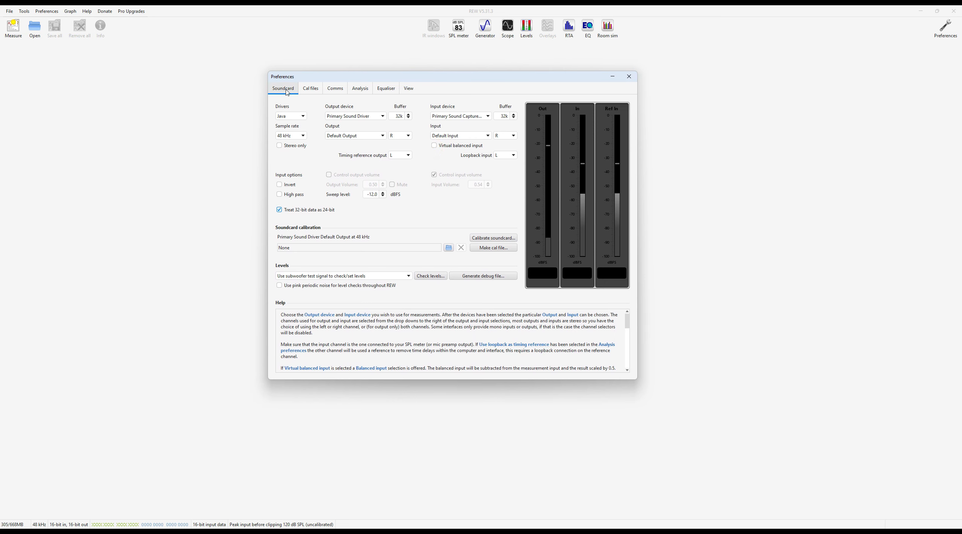